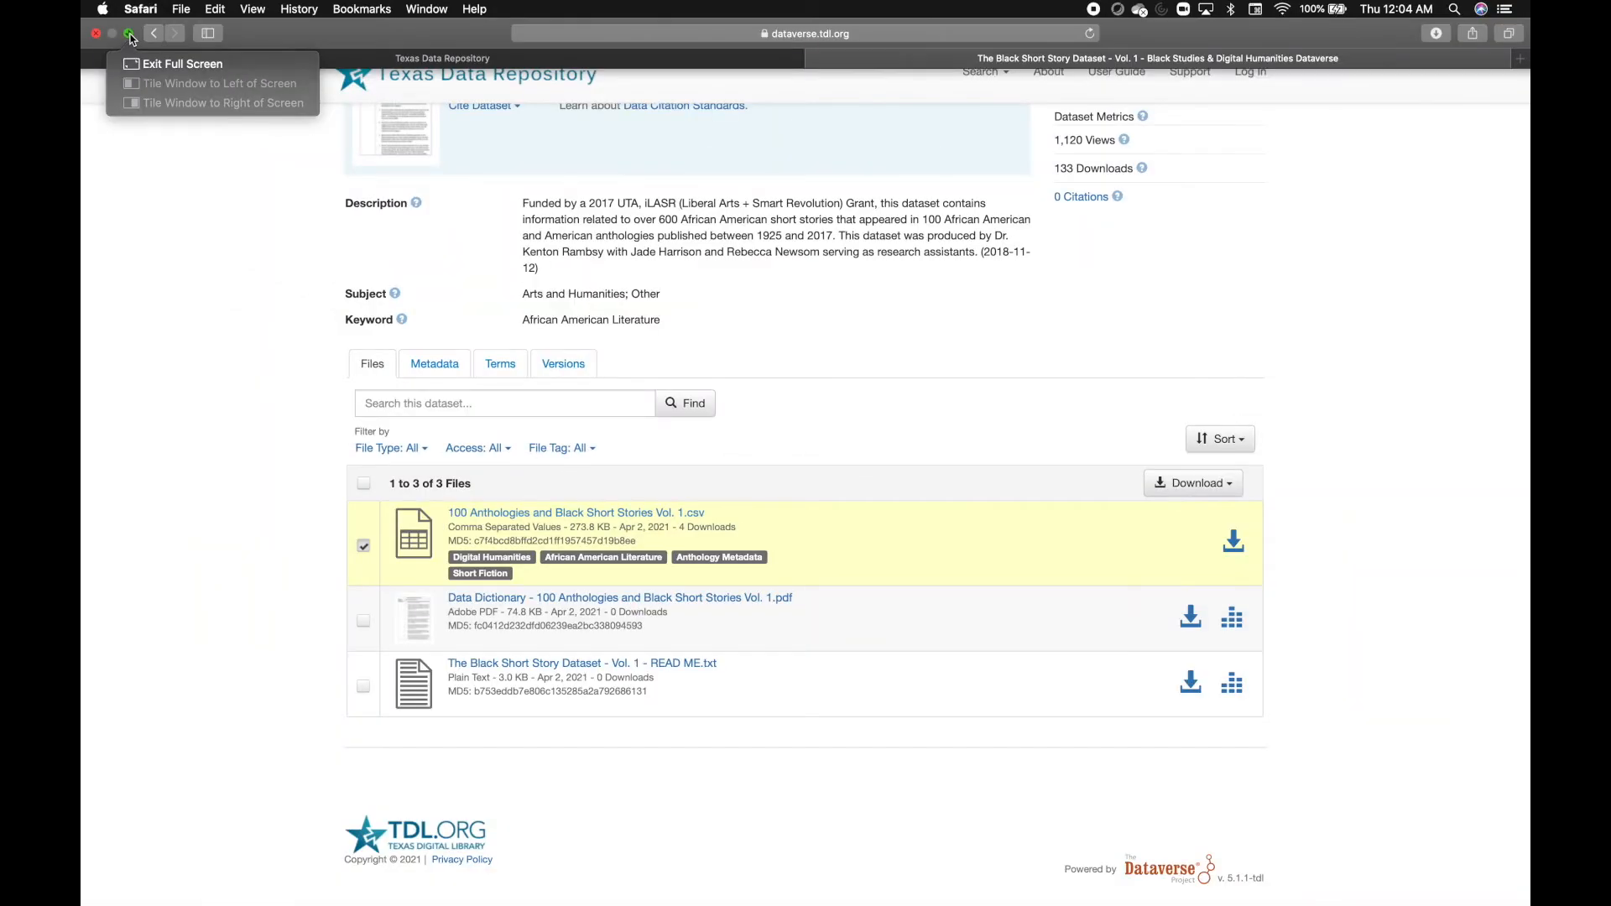
- Switch to Tableau Public and connect it to the downloaded 100 Anthologies and Black Short Stories Vol. 1.csv file from the browser
left_click(126, 25)
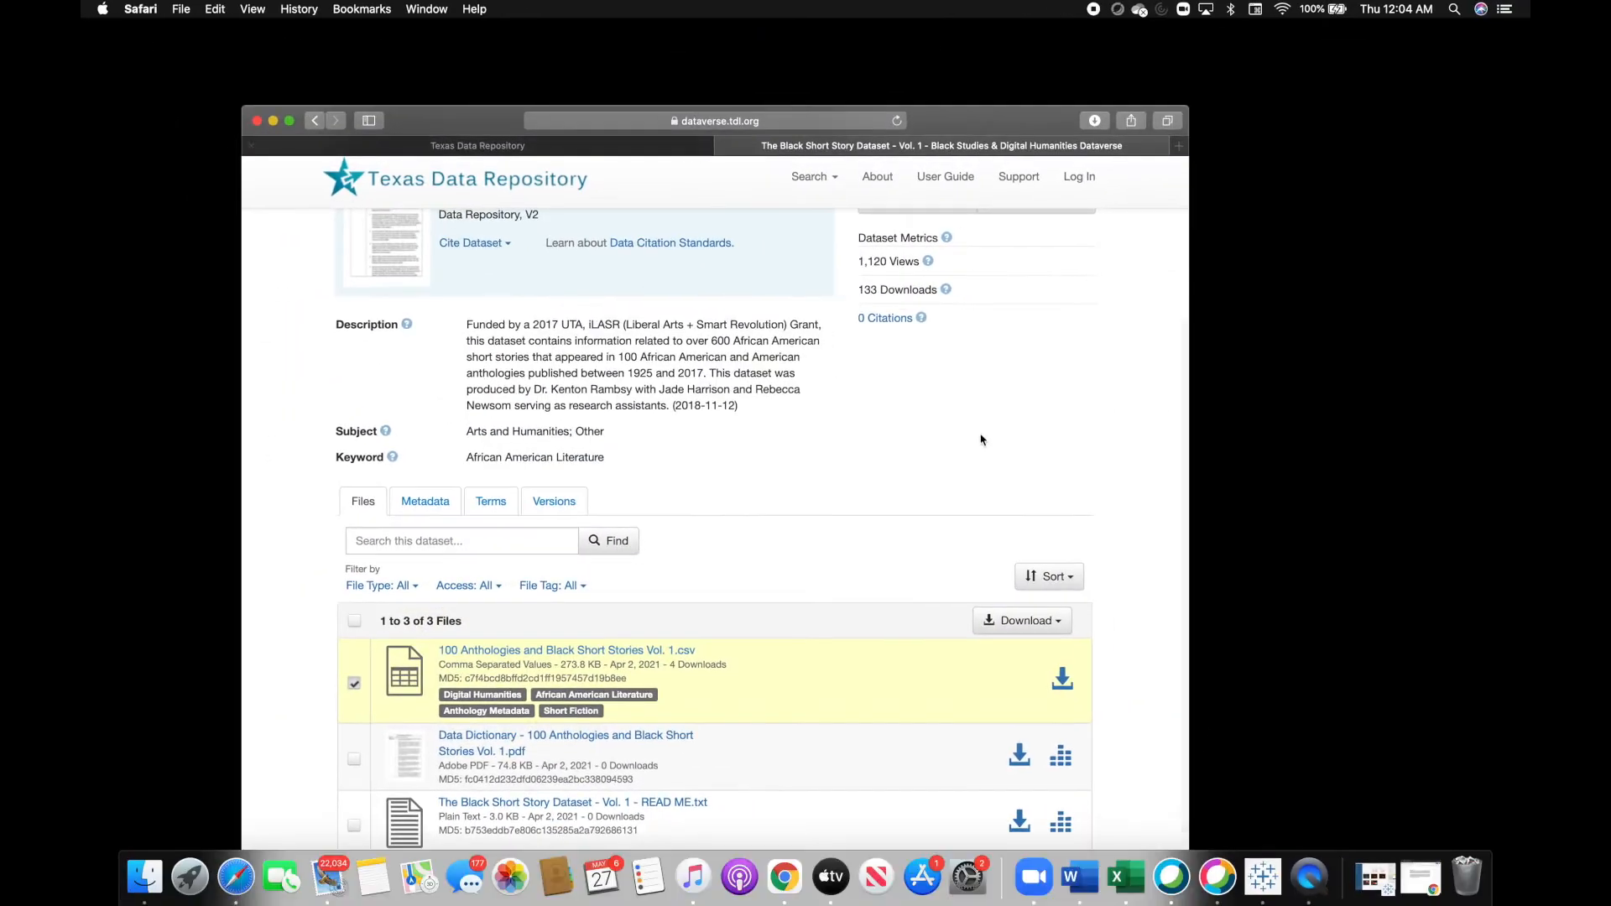
left_click(1301, 877)
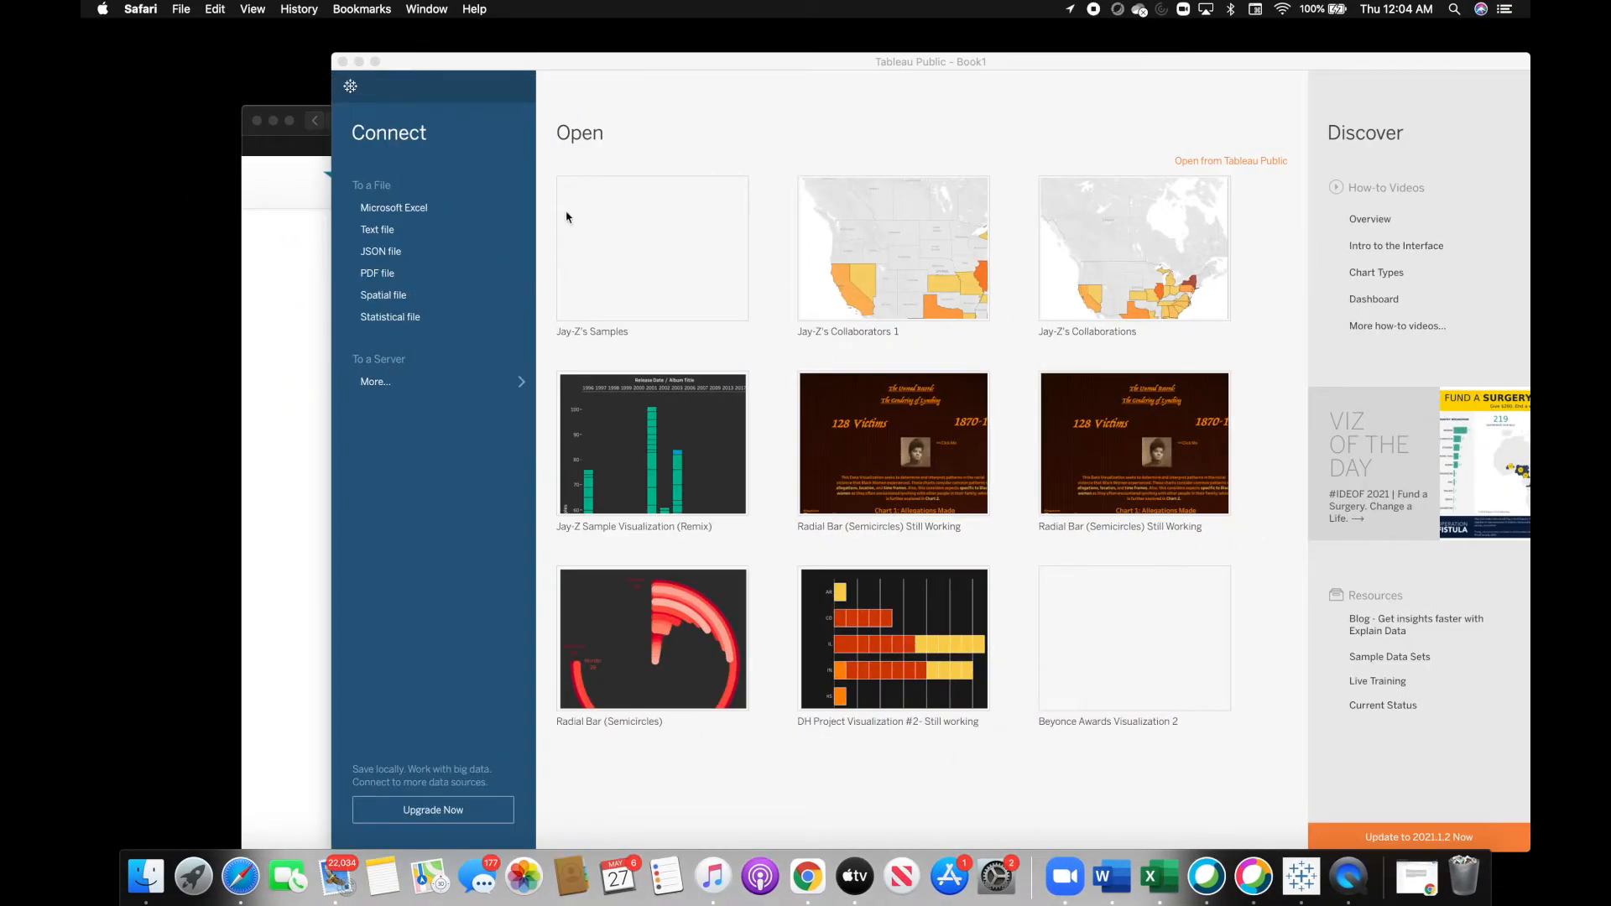
left_click(298, 267)
left_click(1094, 120)
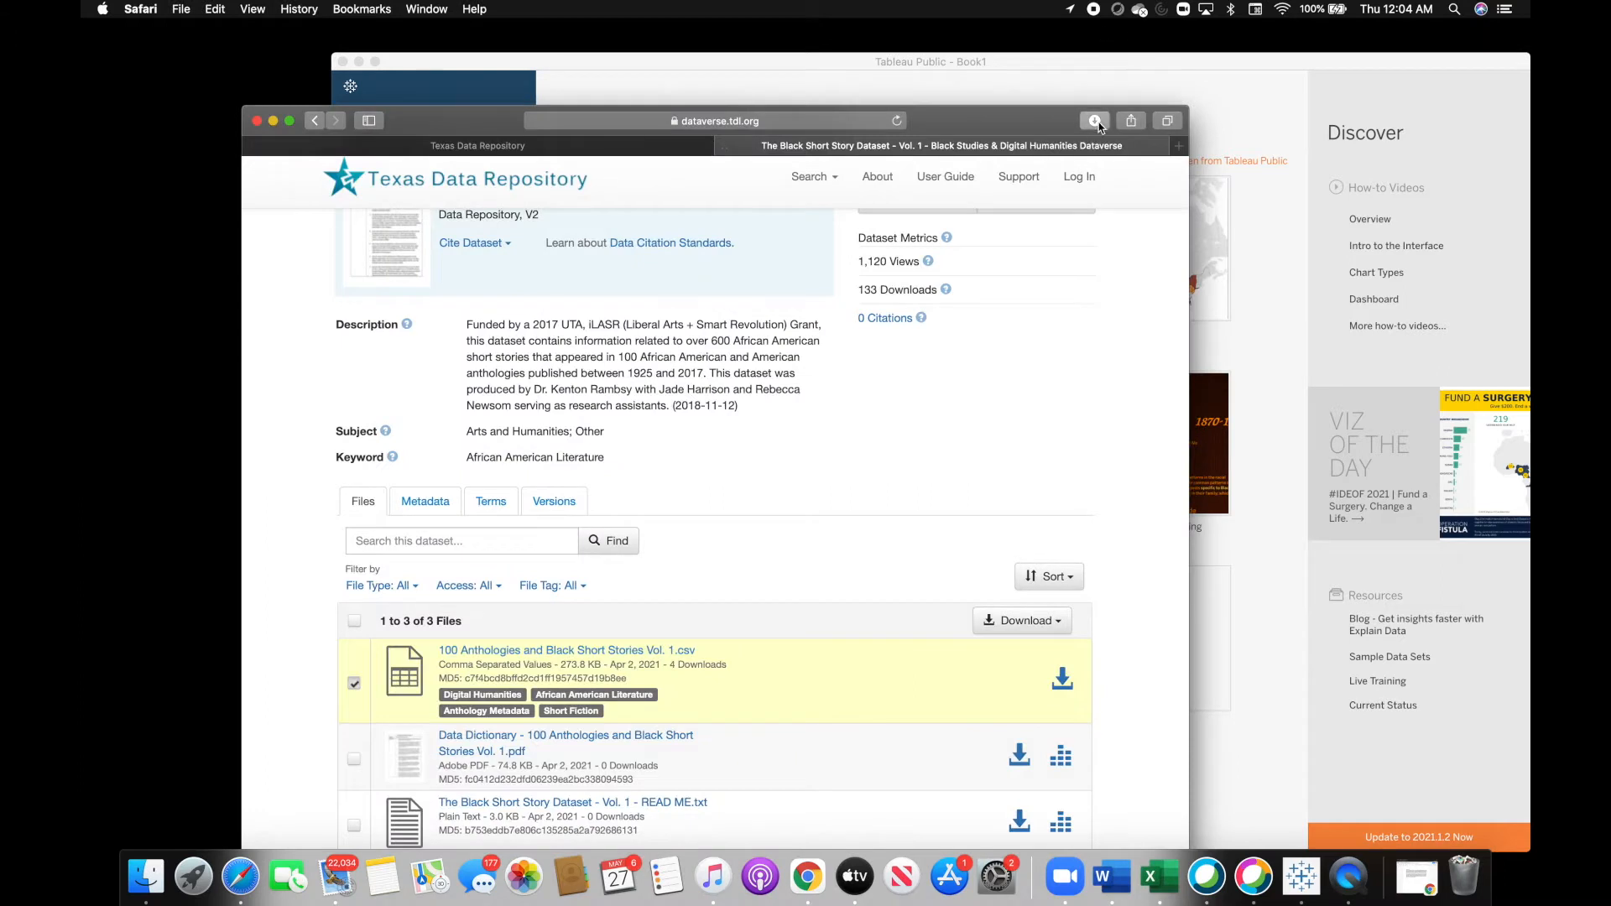
left_click_drag(805, 104, 478, 86)
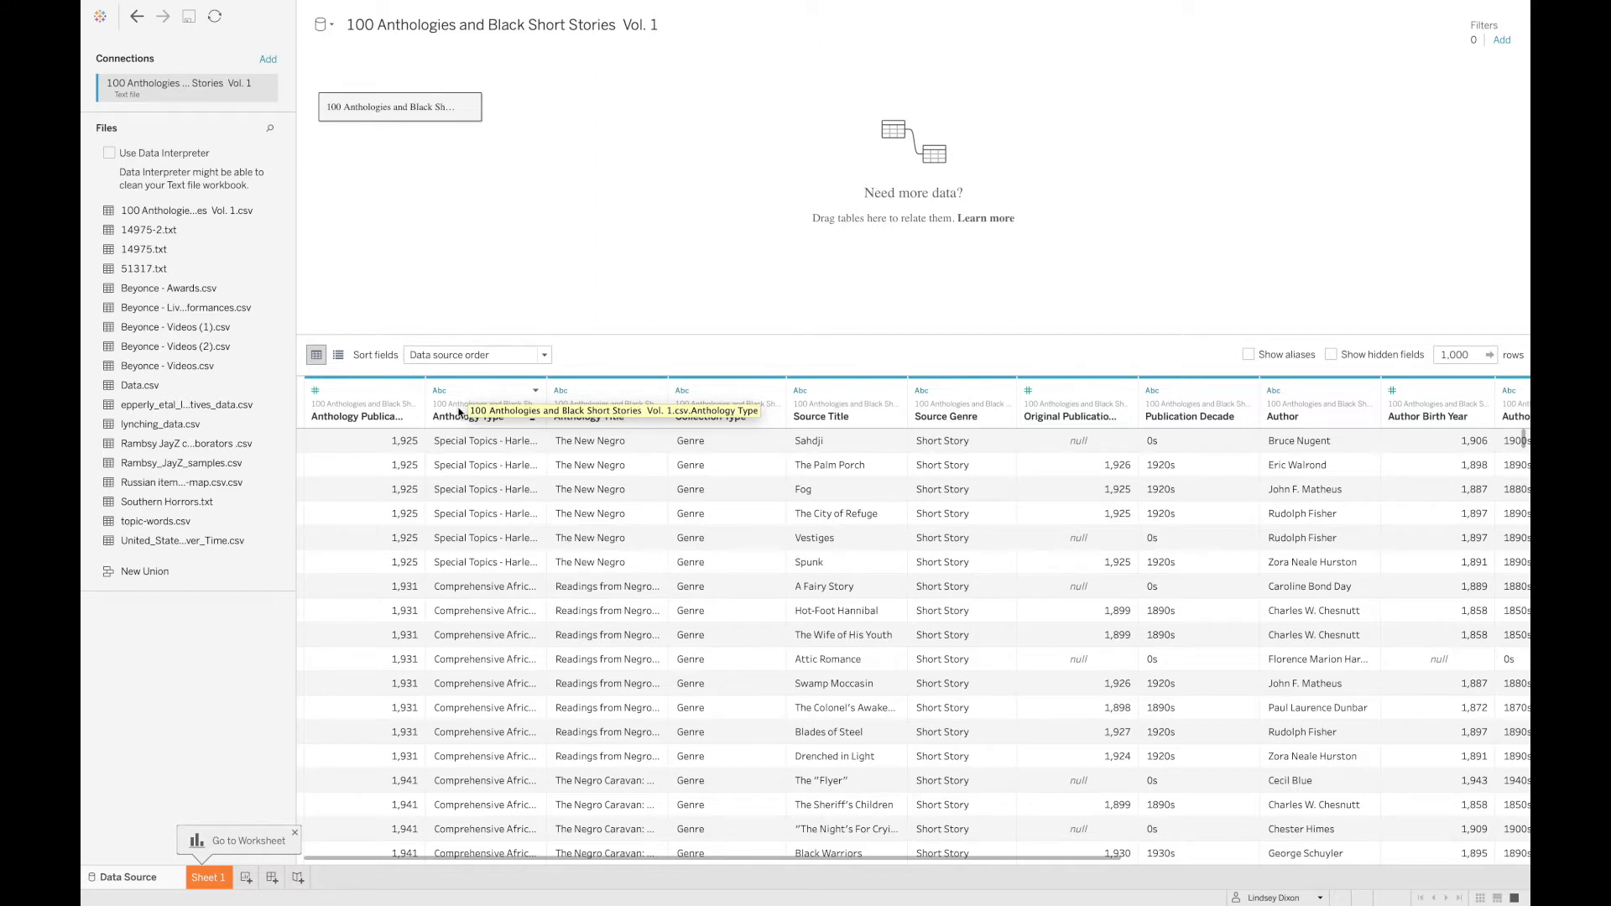
- Set the data type of the Anthology Publication Year, Original Publication Year and Author Birth Year columns to String
double_click(354, 417)
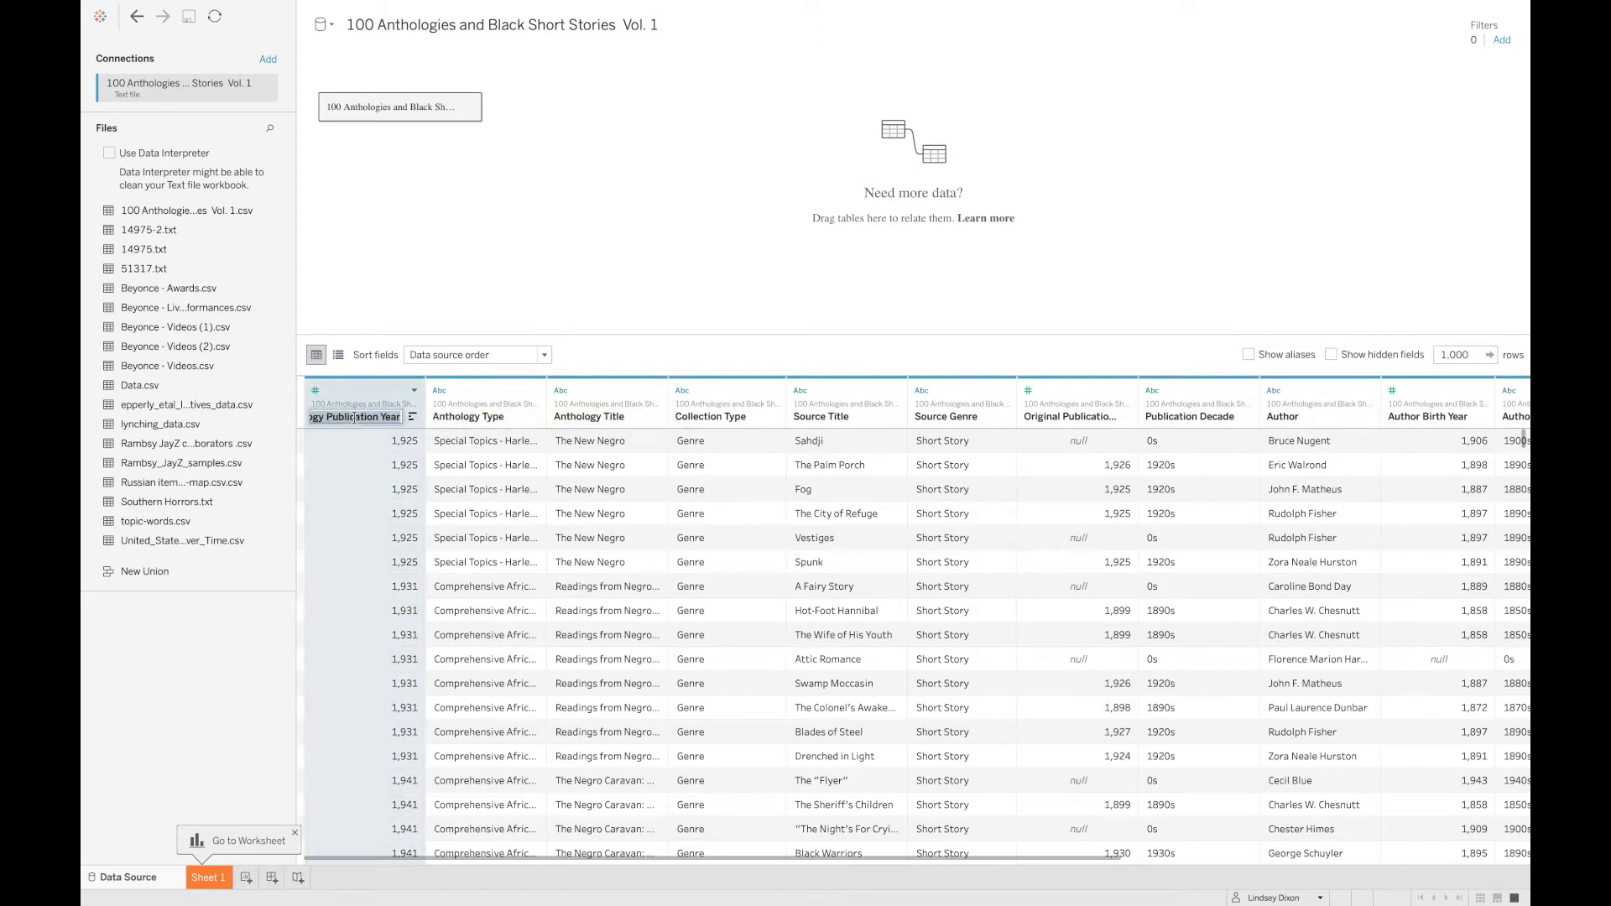
left_click(361, 397)
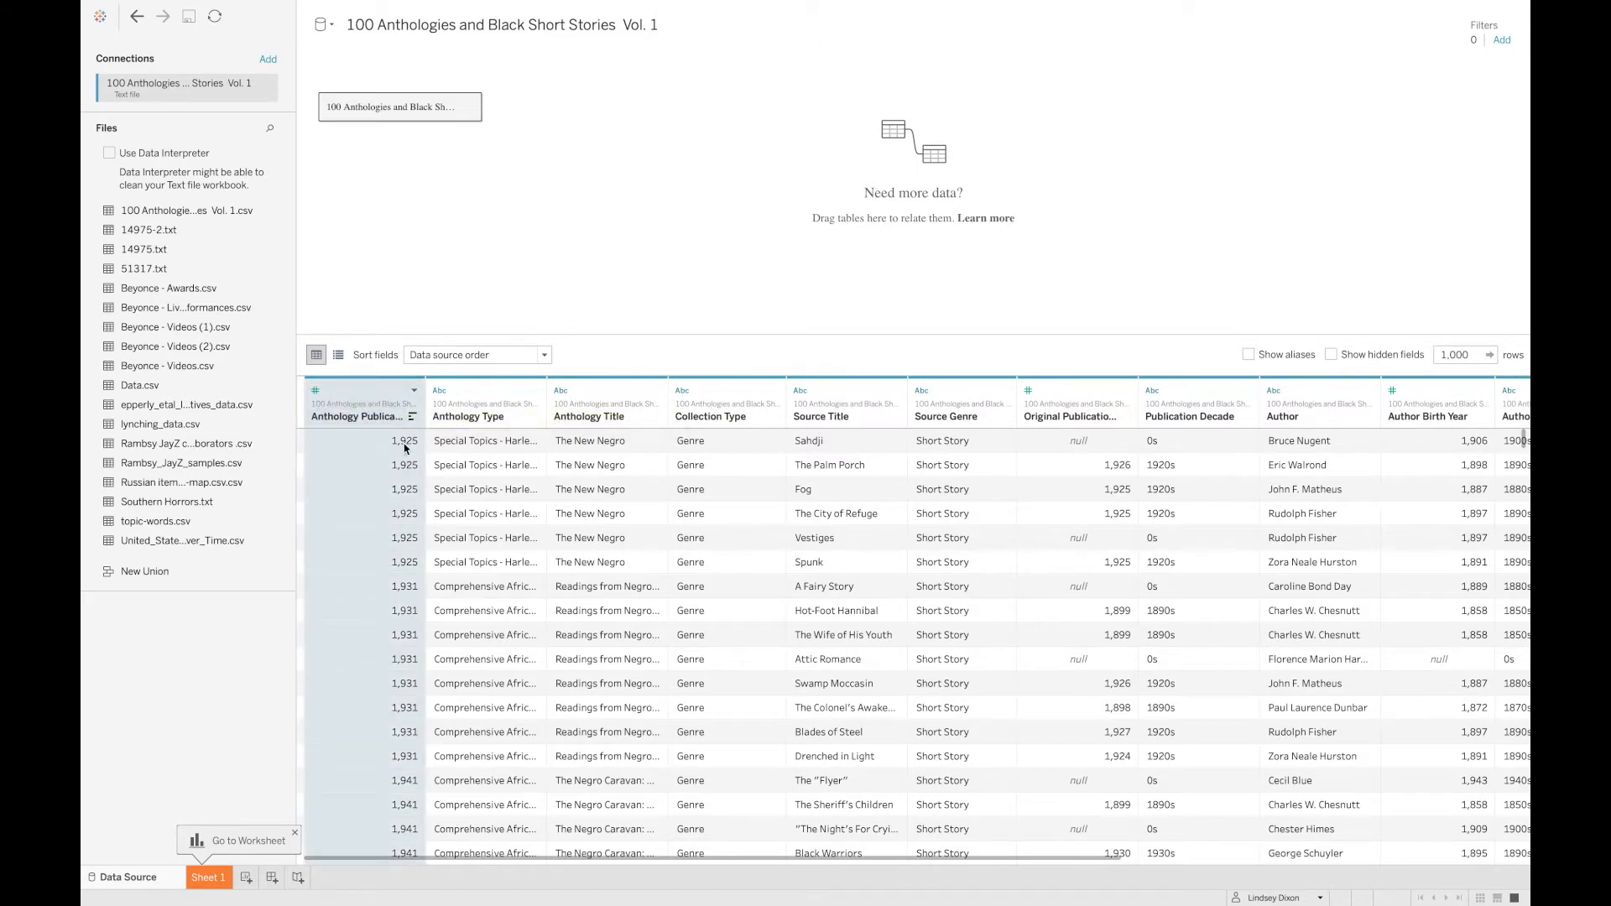
left_click(316, 392)
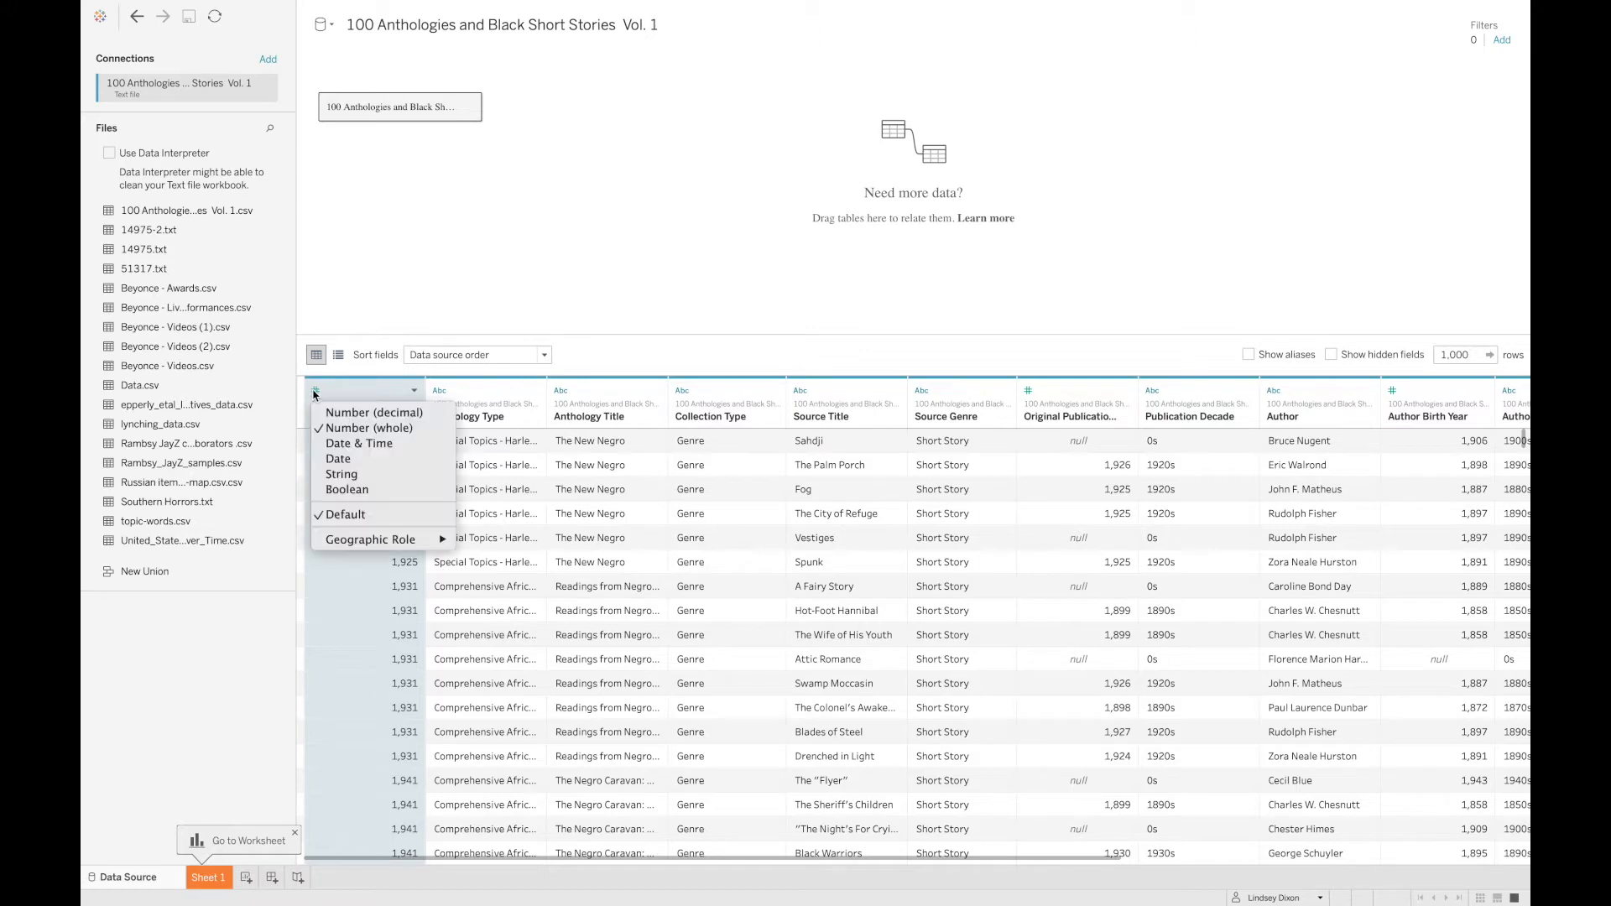
left_click(342, 475)
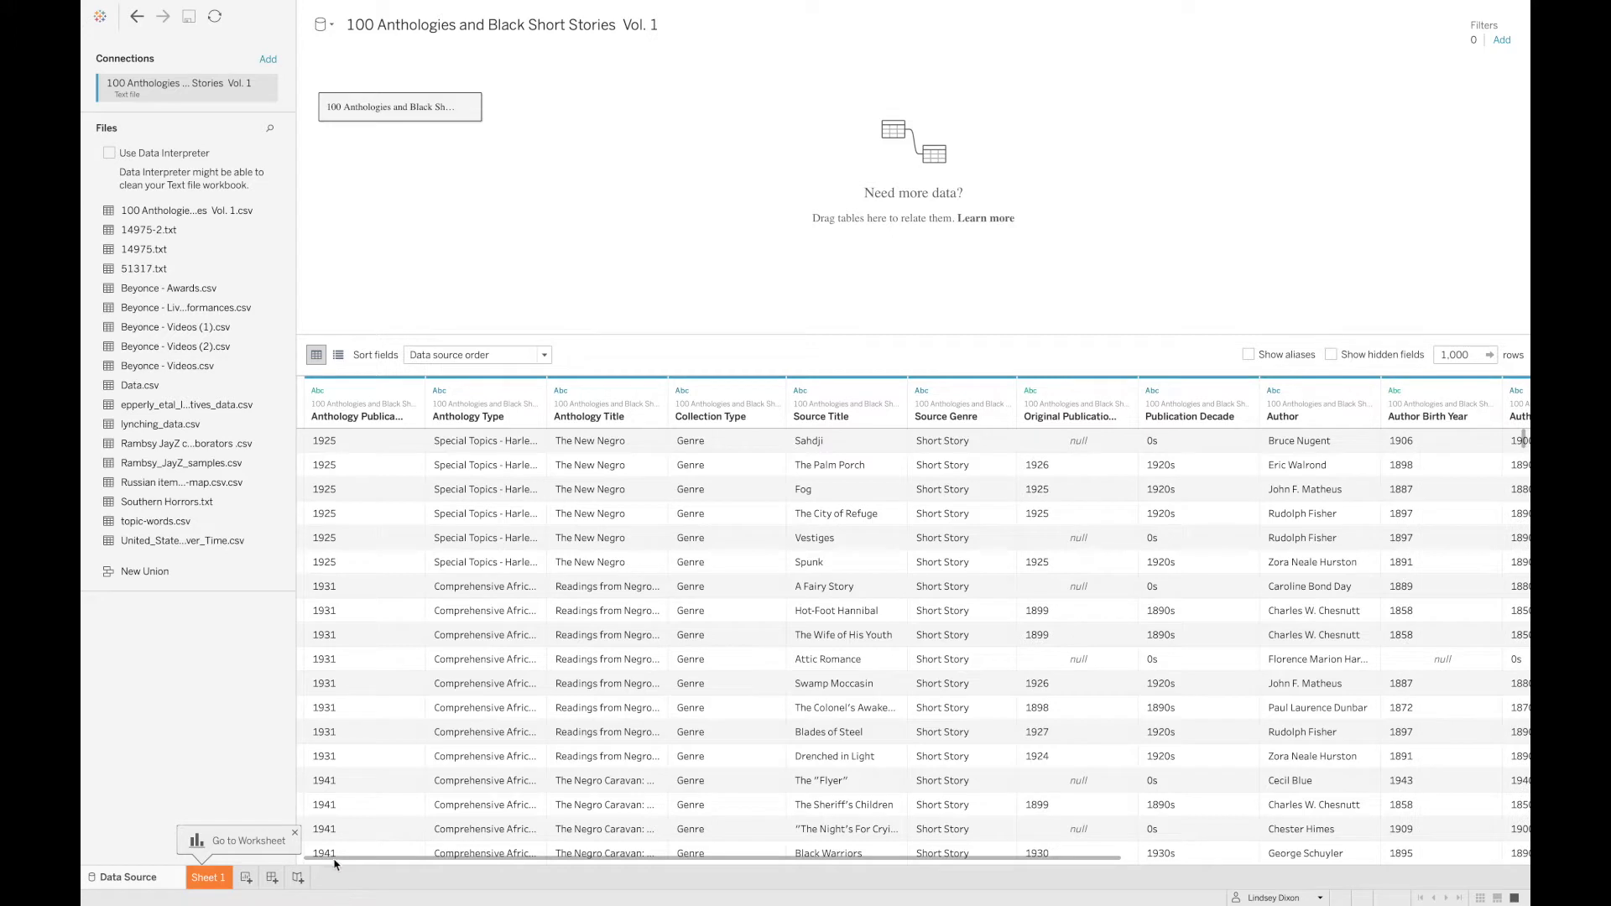
- Set the data type of the Anthology Publication Year column to Date
left_click(319, 392)
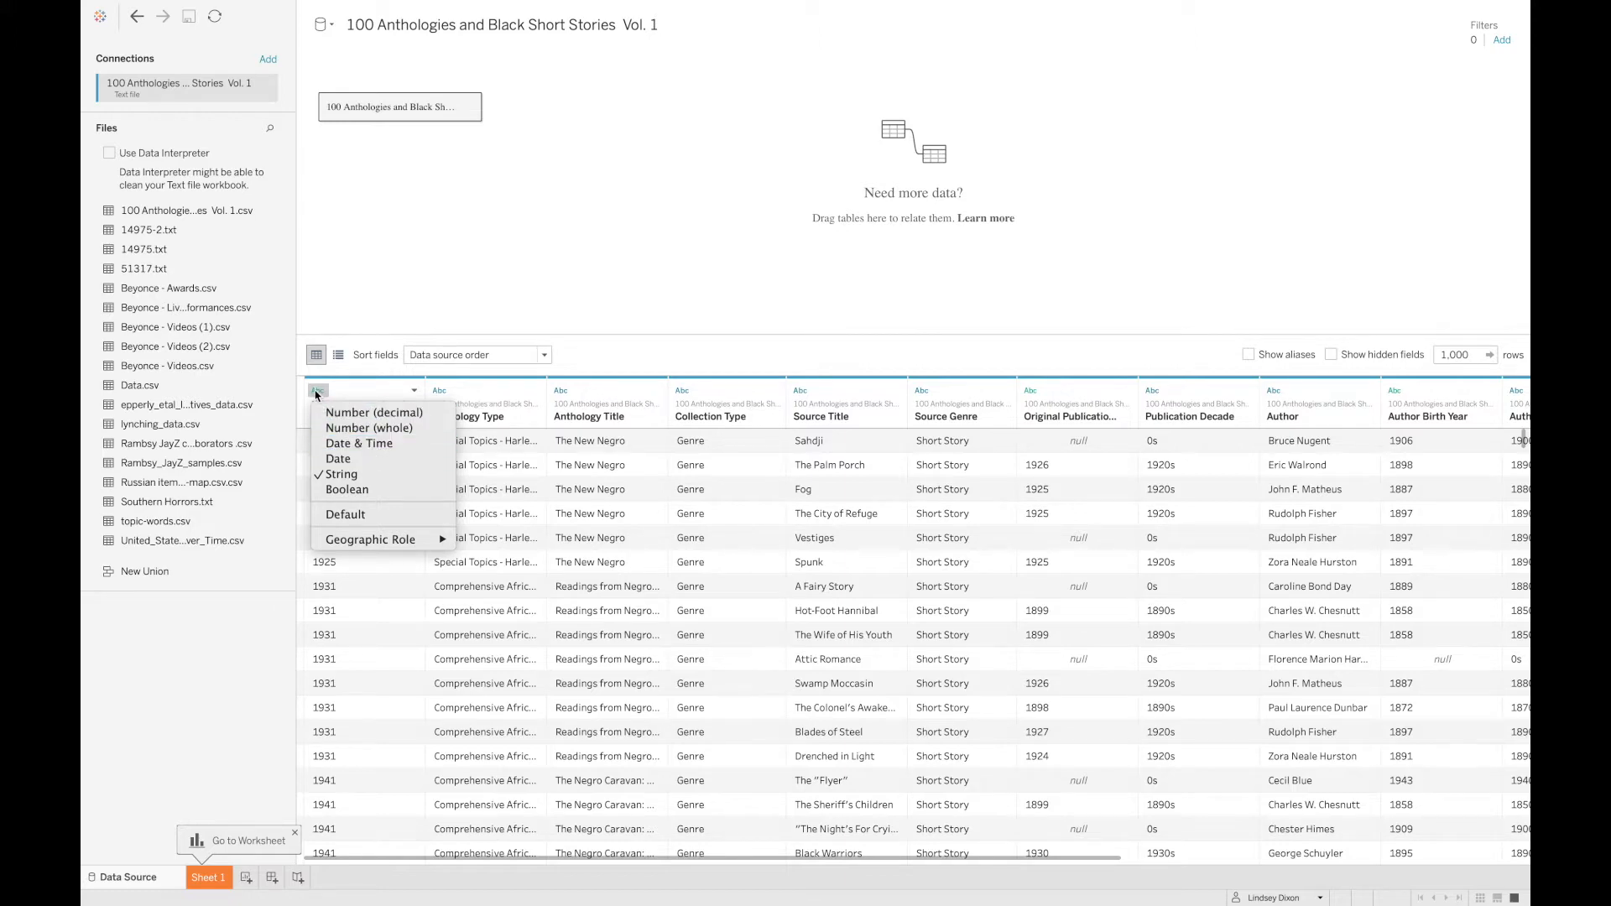
left_click(328, 461)
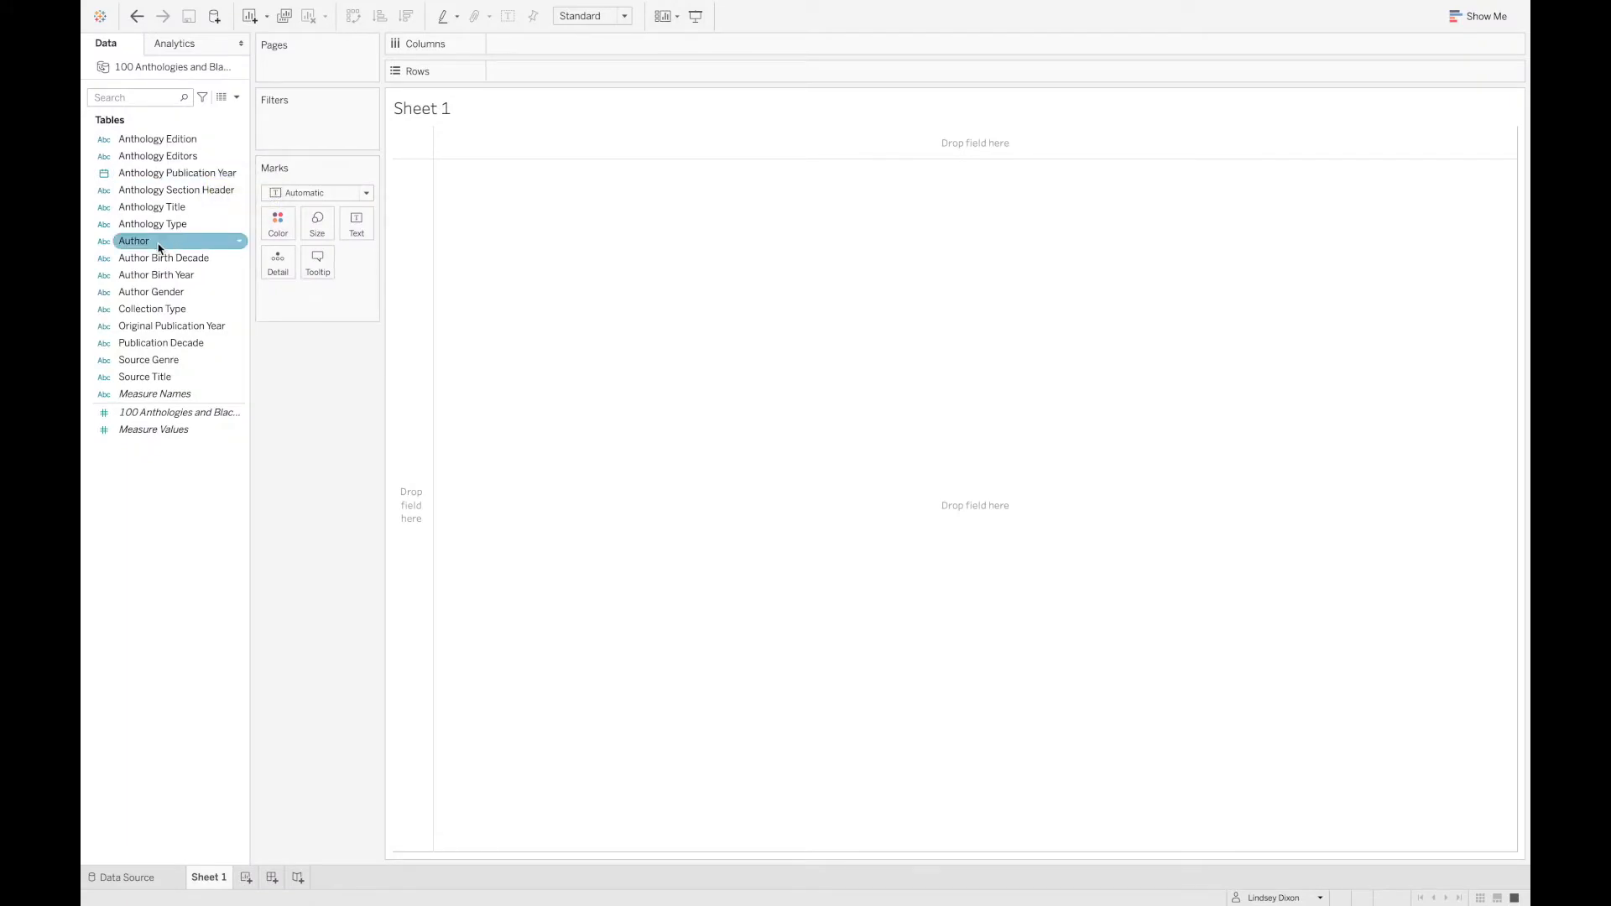
- On Sheet 1, place Author and Measure Values in the columns and display them as a treemap
left_click_drag(159, 246, 531, 48)
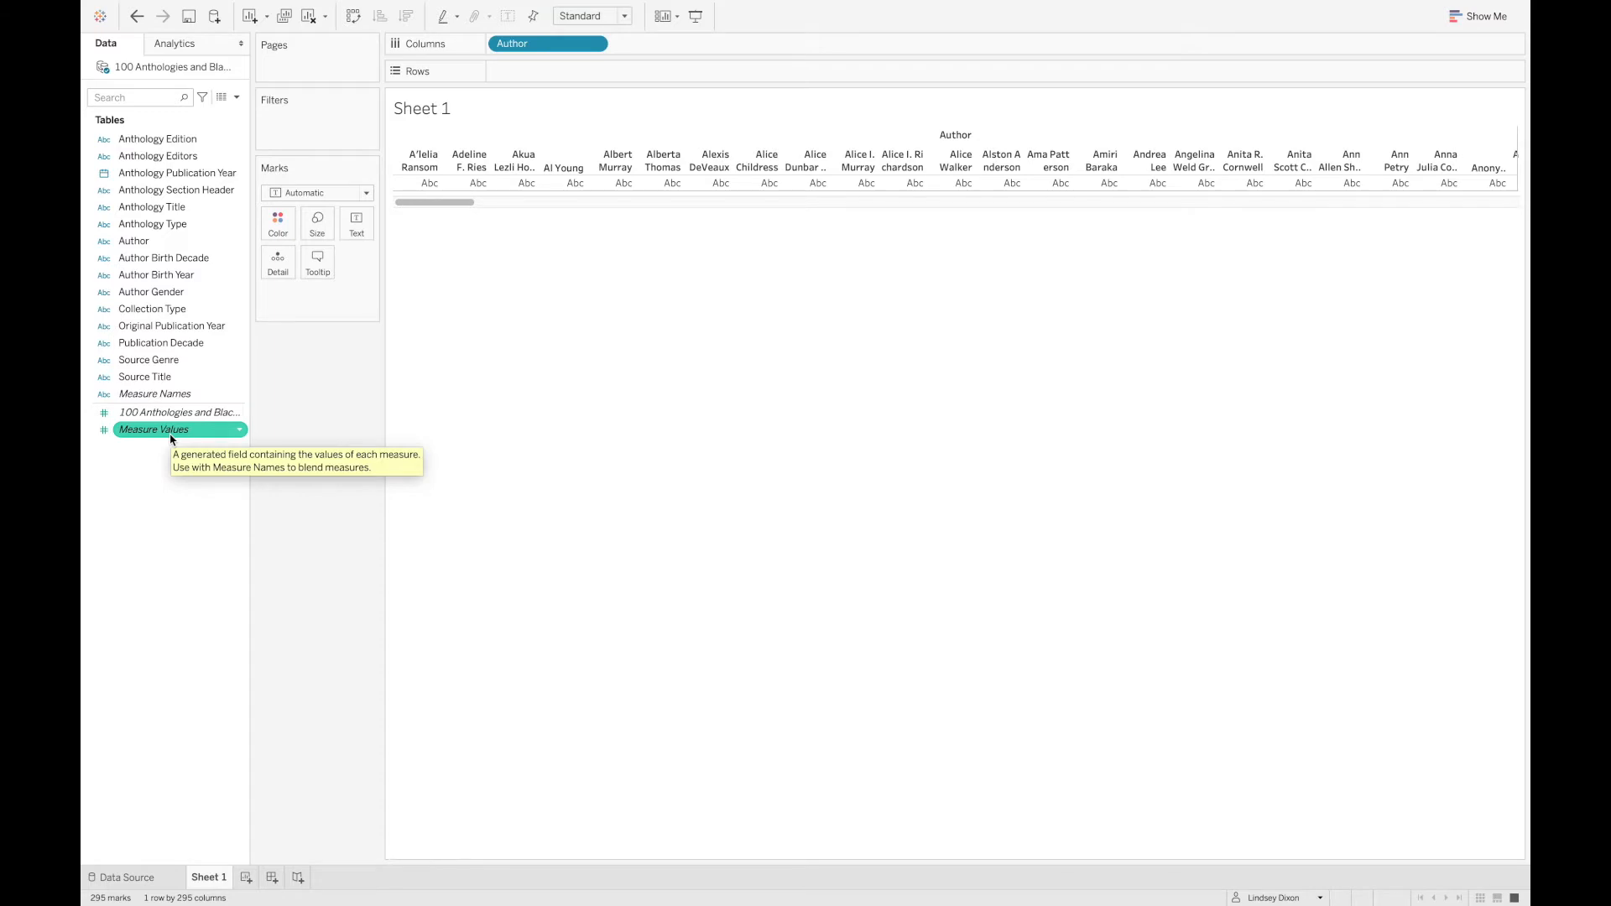
left_click_drag(170, 437, 605, 191)
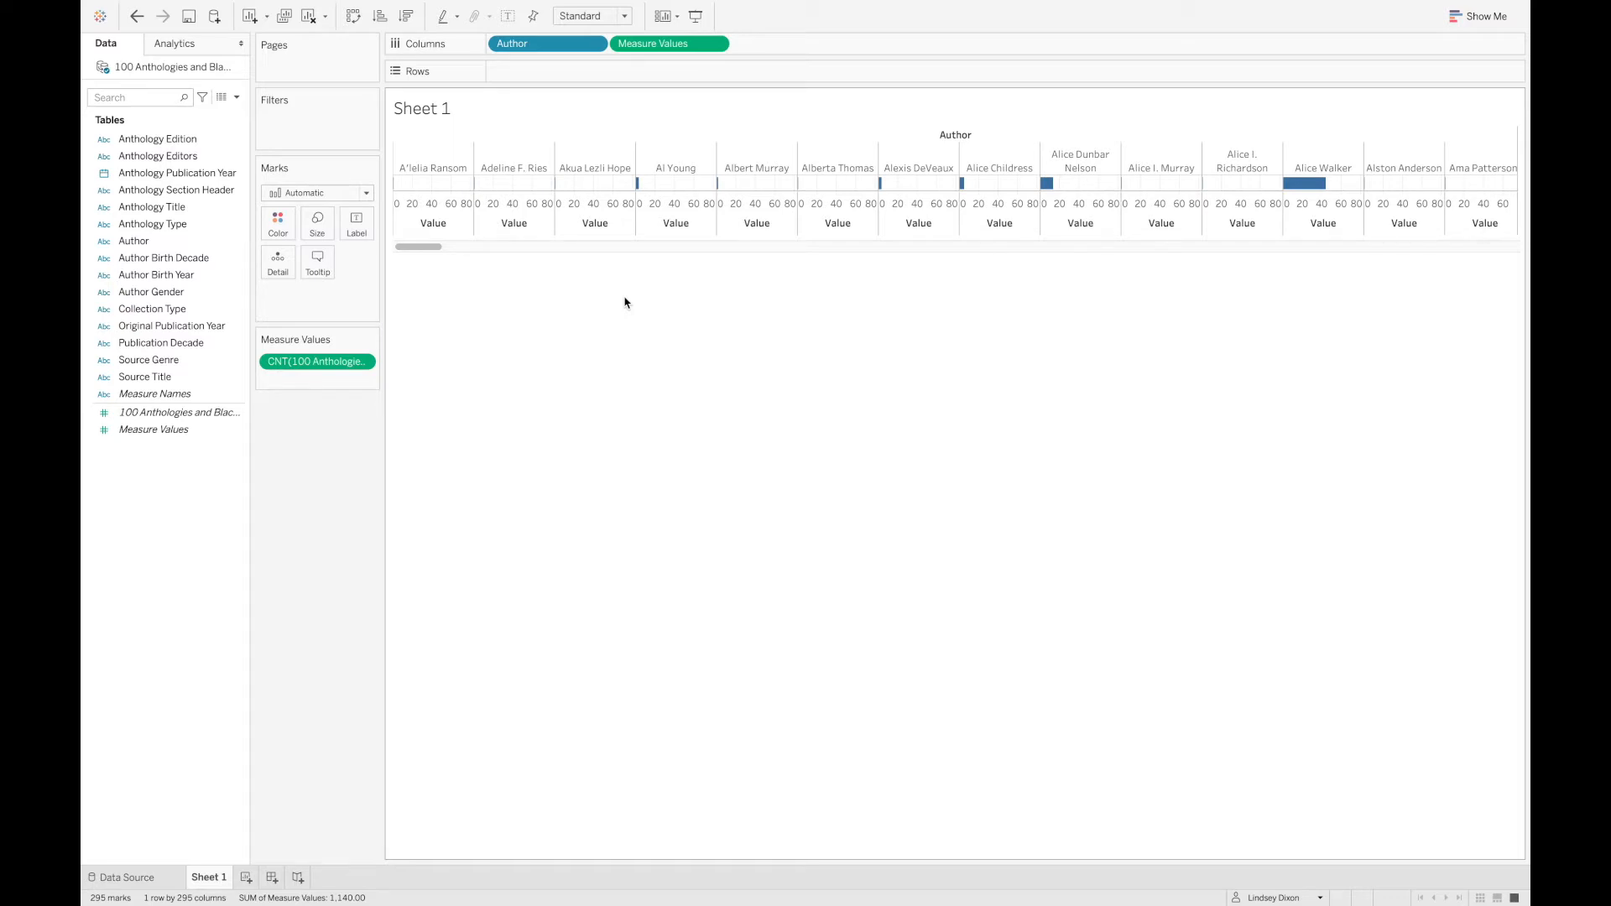
left_click(1483, 23)
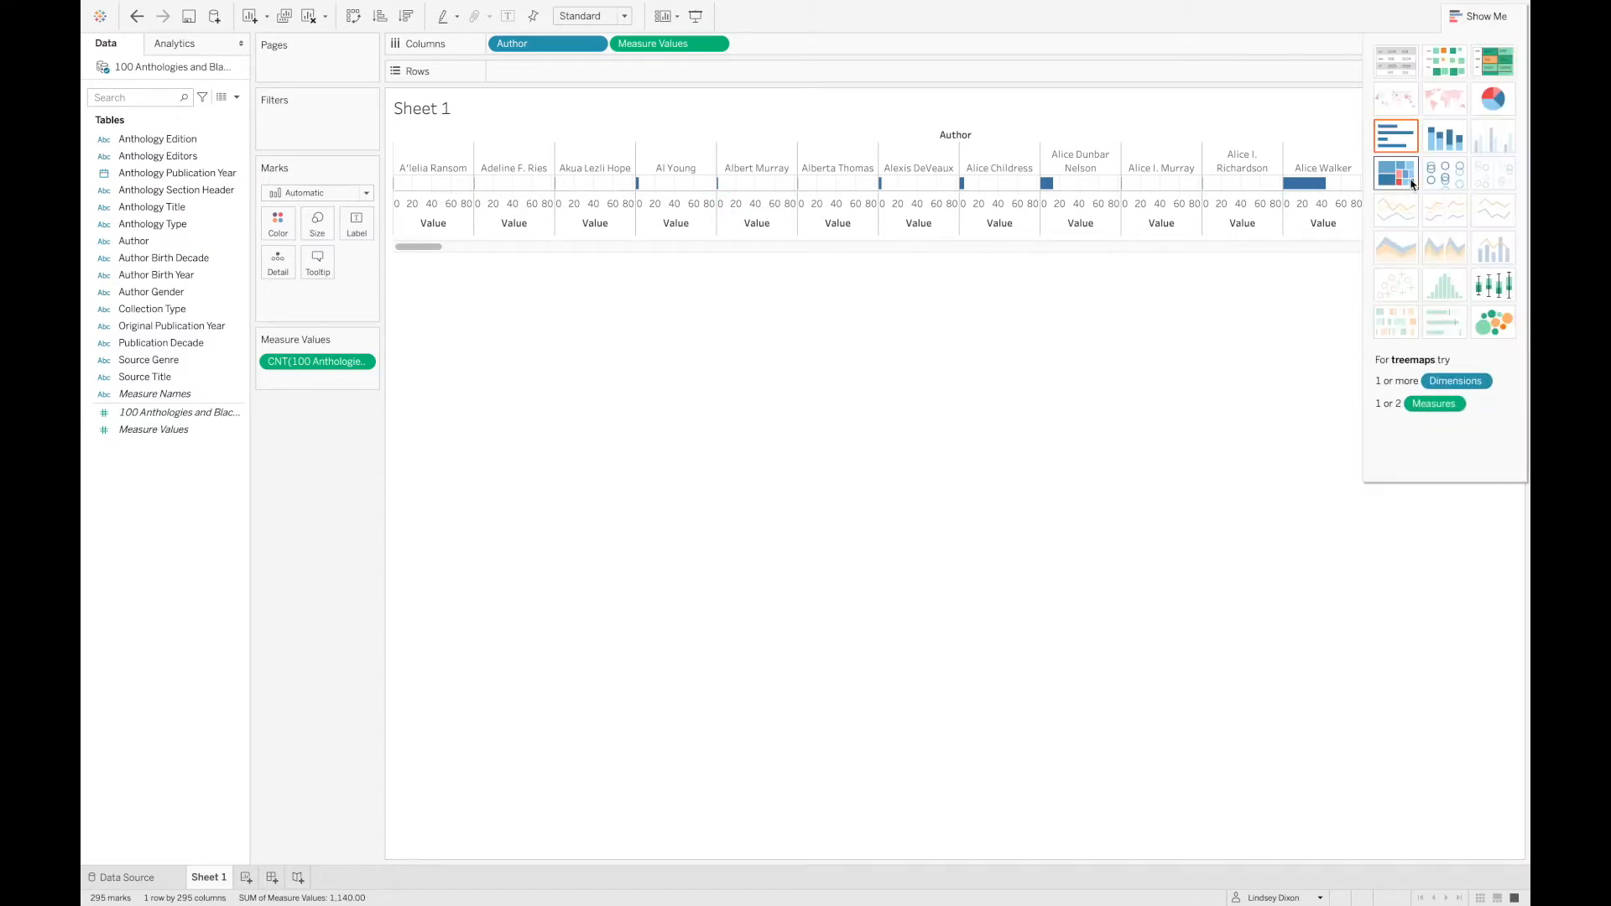
left_click(1411, 181)
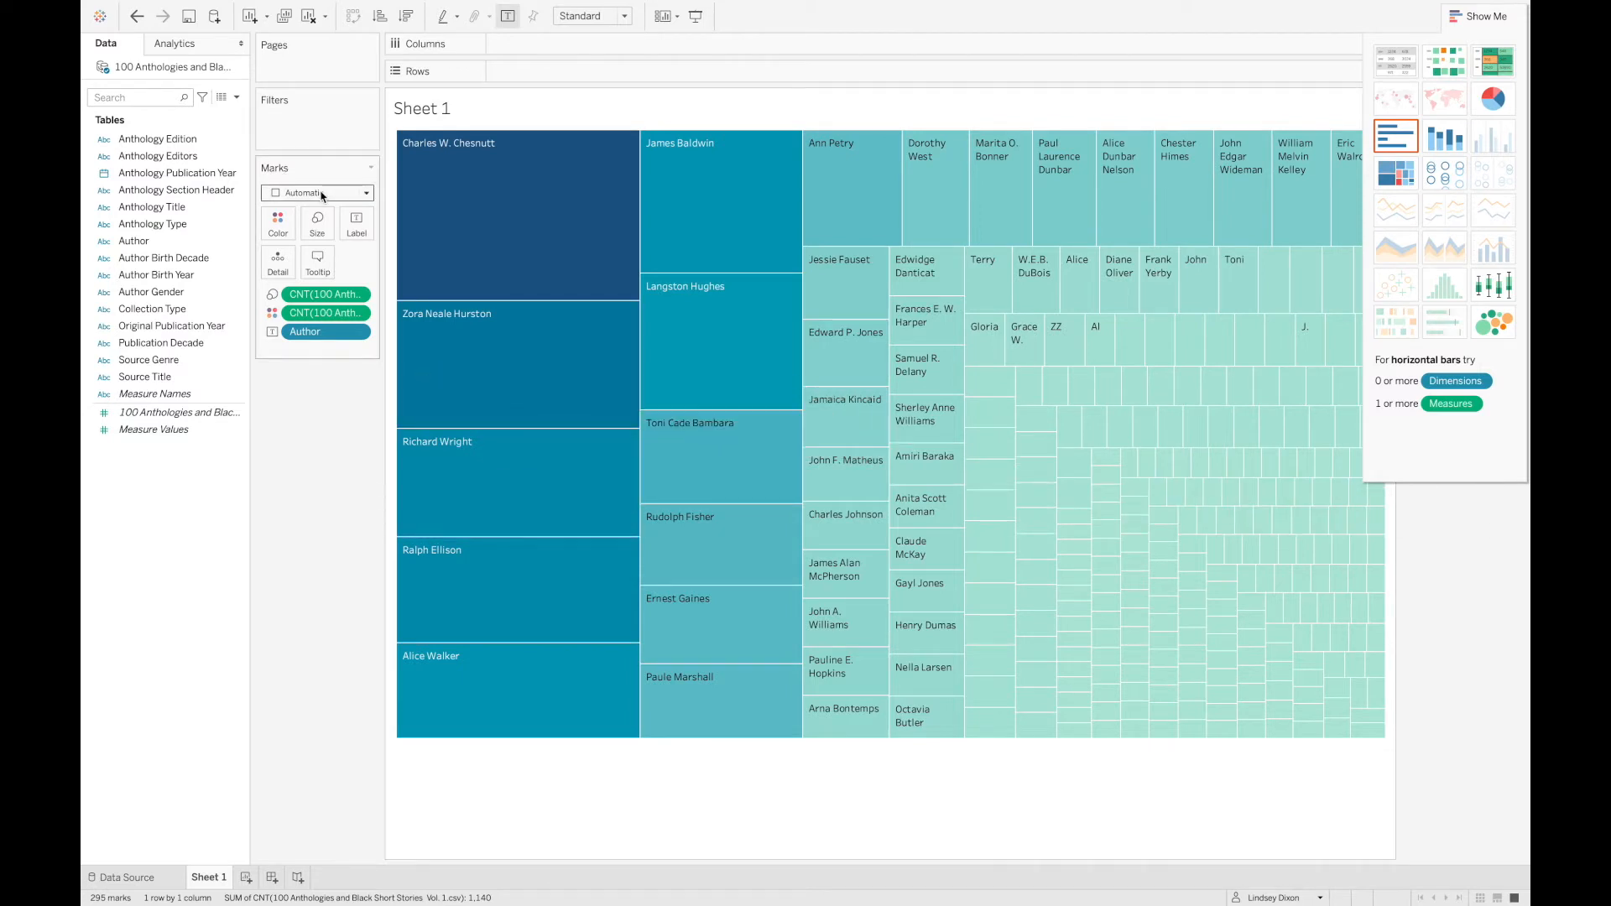
- Change the treemap's mark type to Text and color the author names by Author Gender
left_click(367, 195)
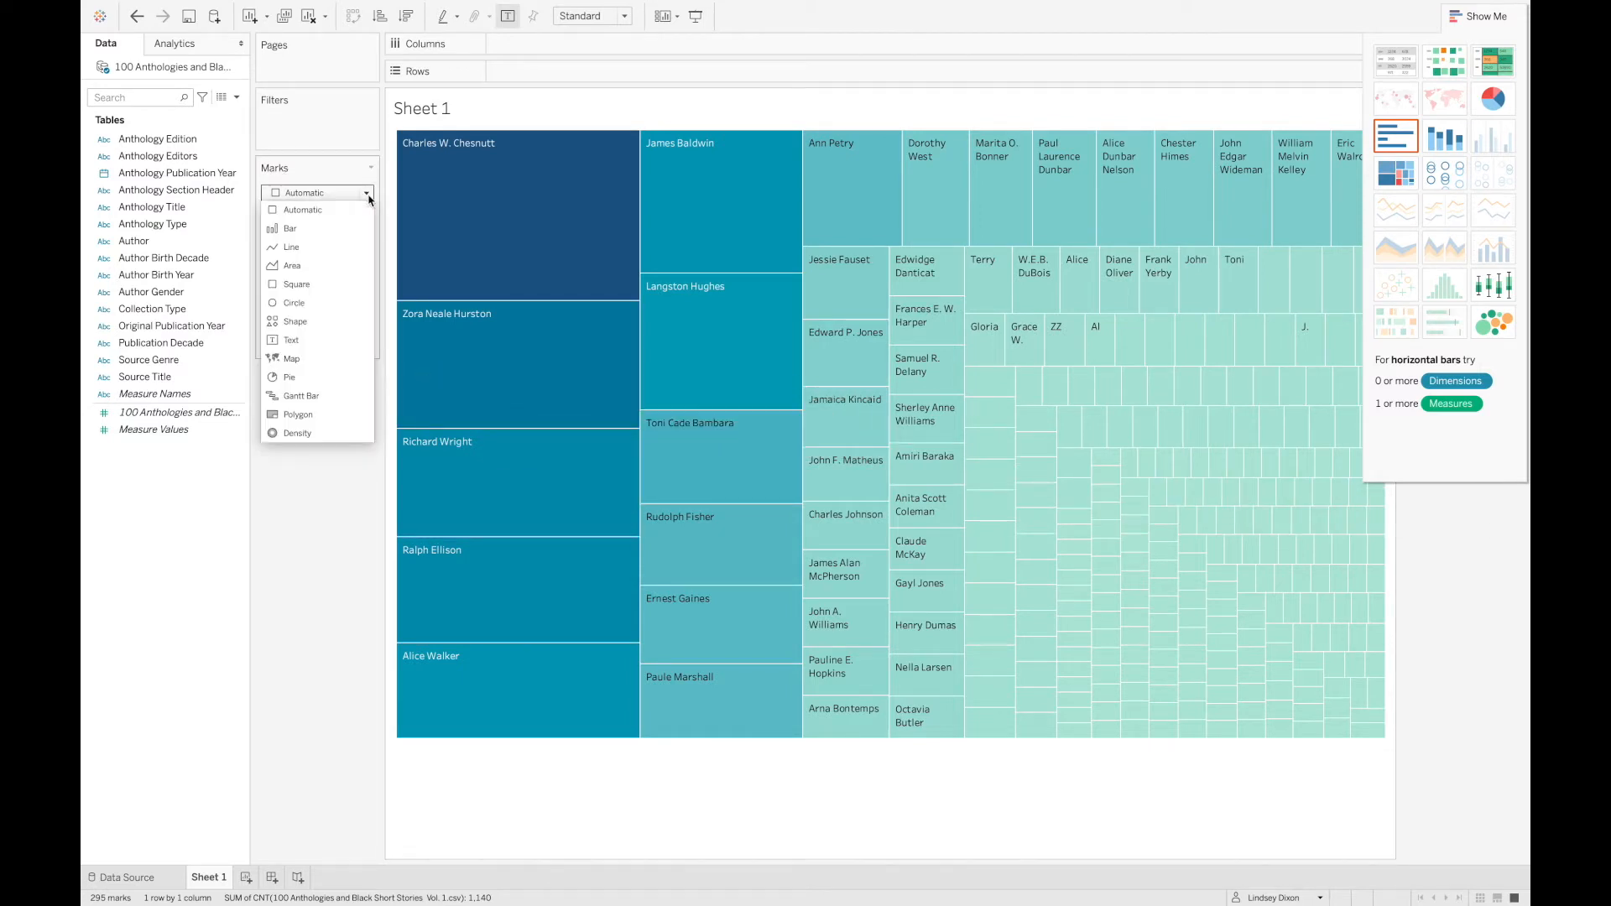
left_click(298, 344)
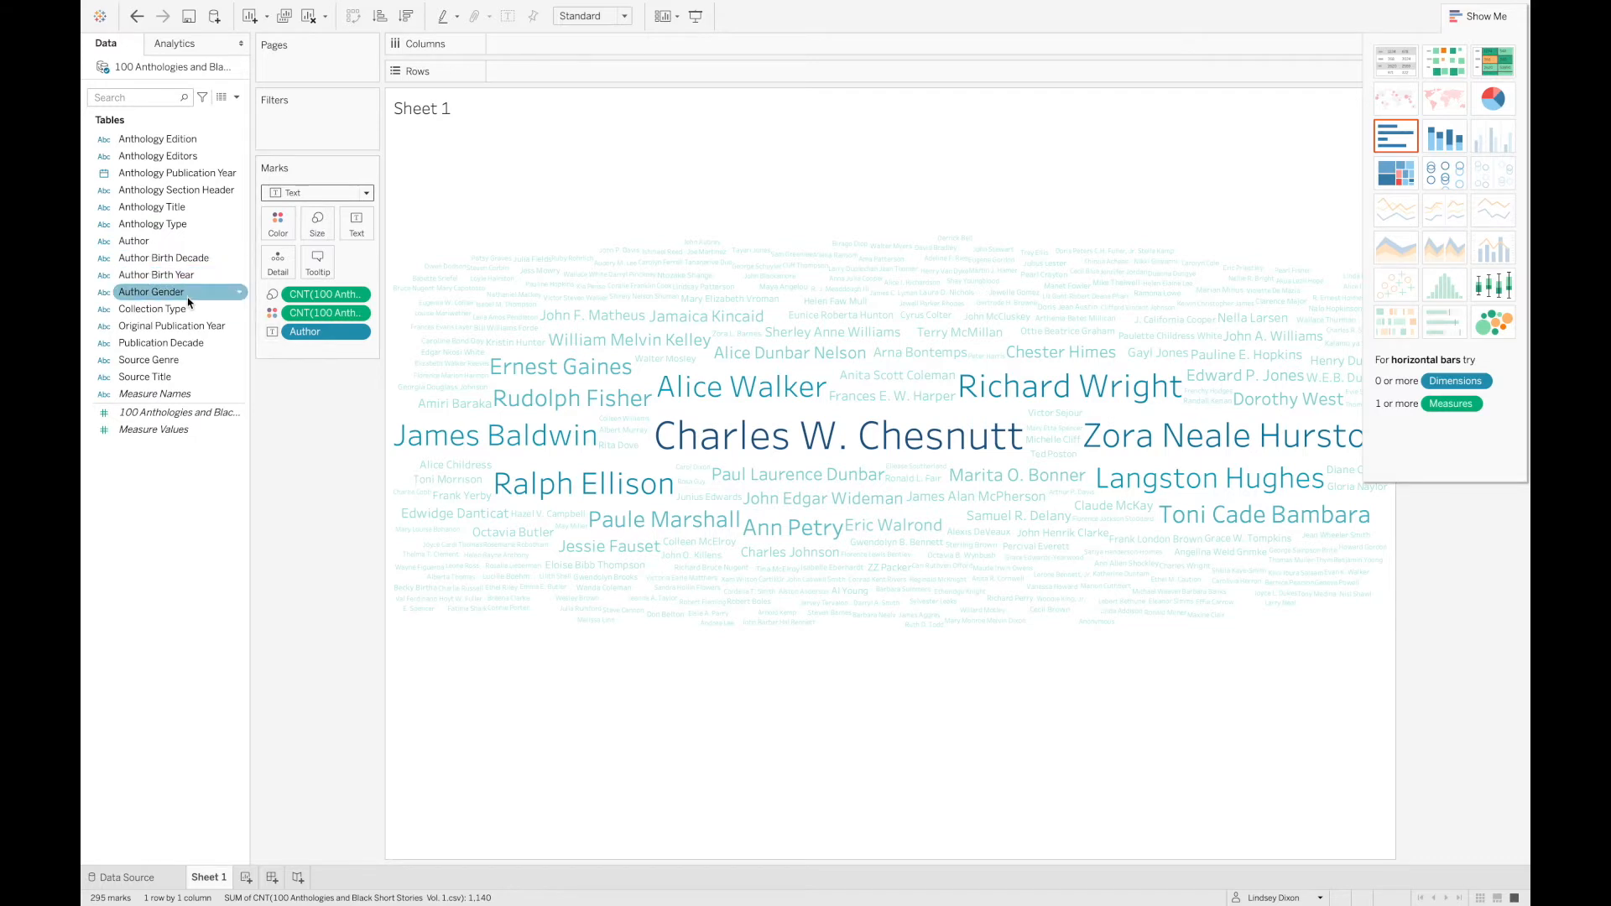
left_click_drag(188, 300, 282, 225)
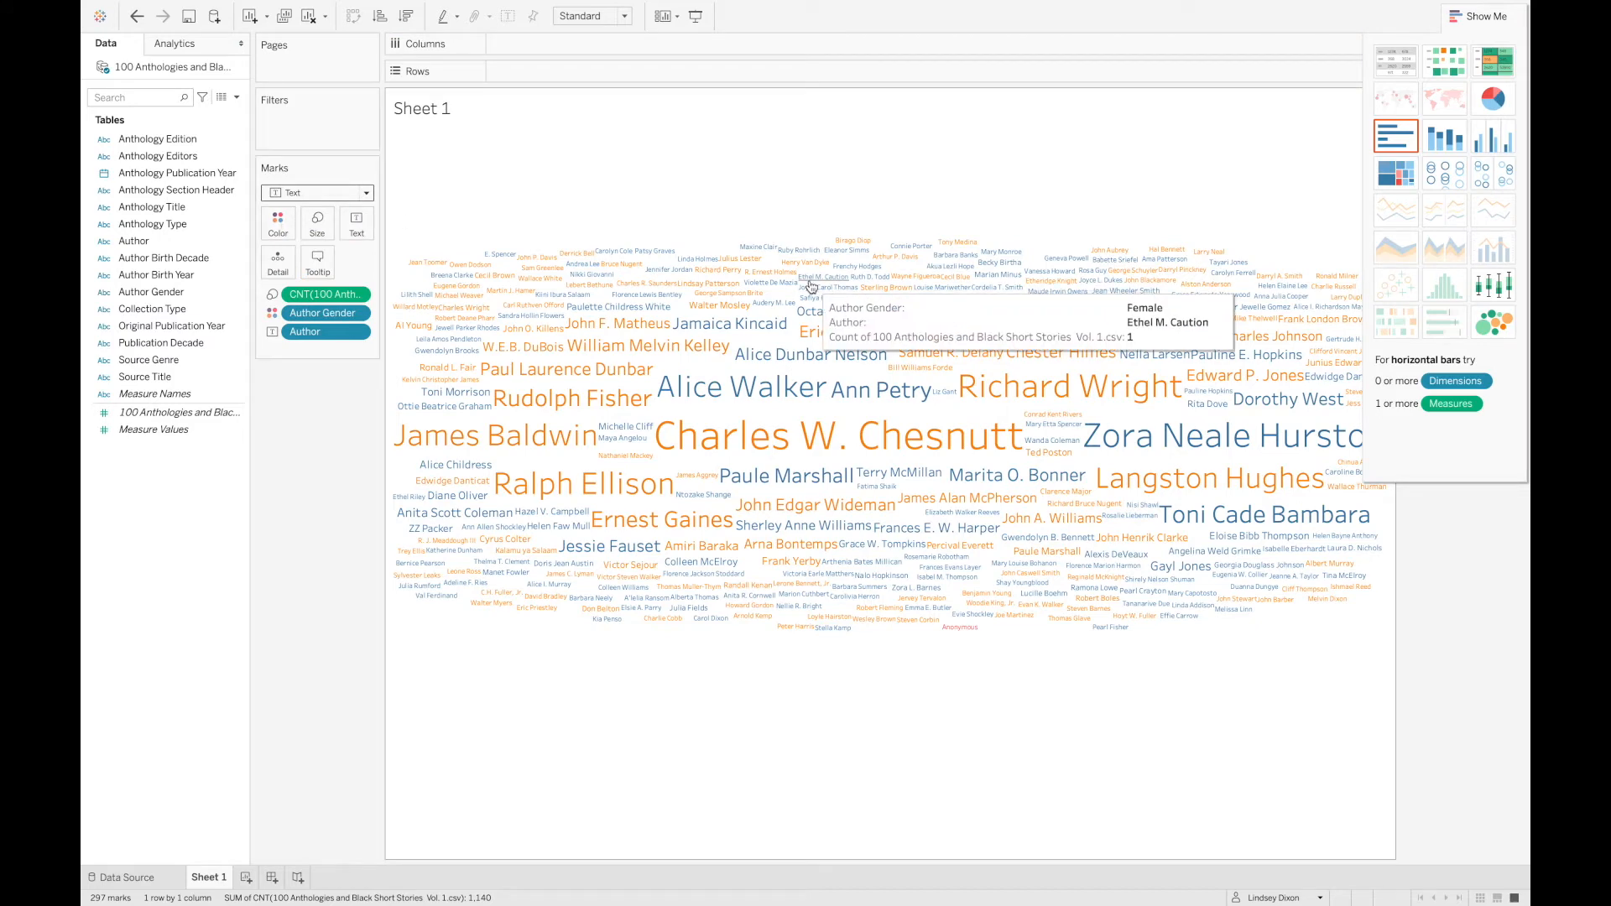
- Title the word cloud "How Frequently Are Writers Re-published in Anthologies?" and center the title
double_click(464, 113)
type("How Frequently Are Writers Re-published in Anthologies?")
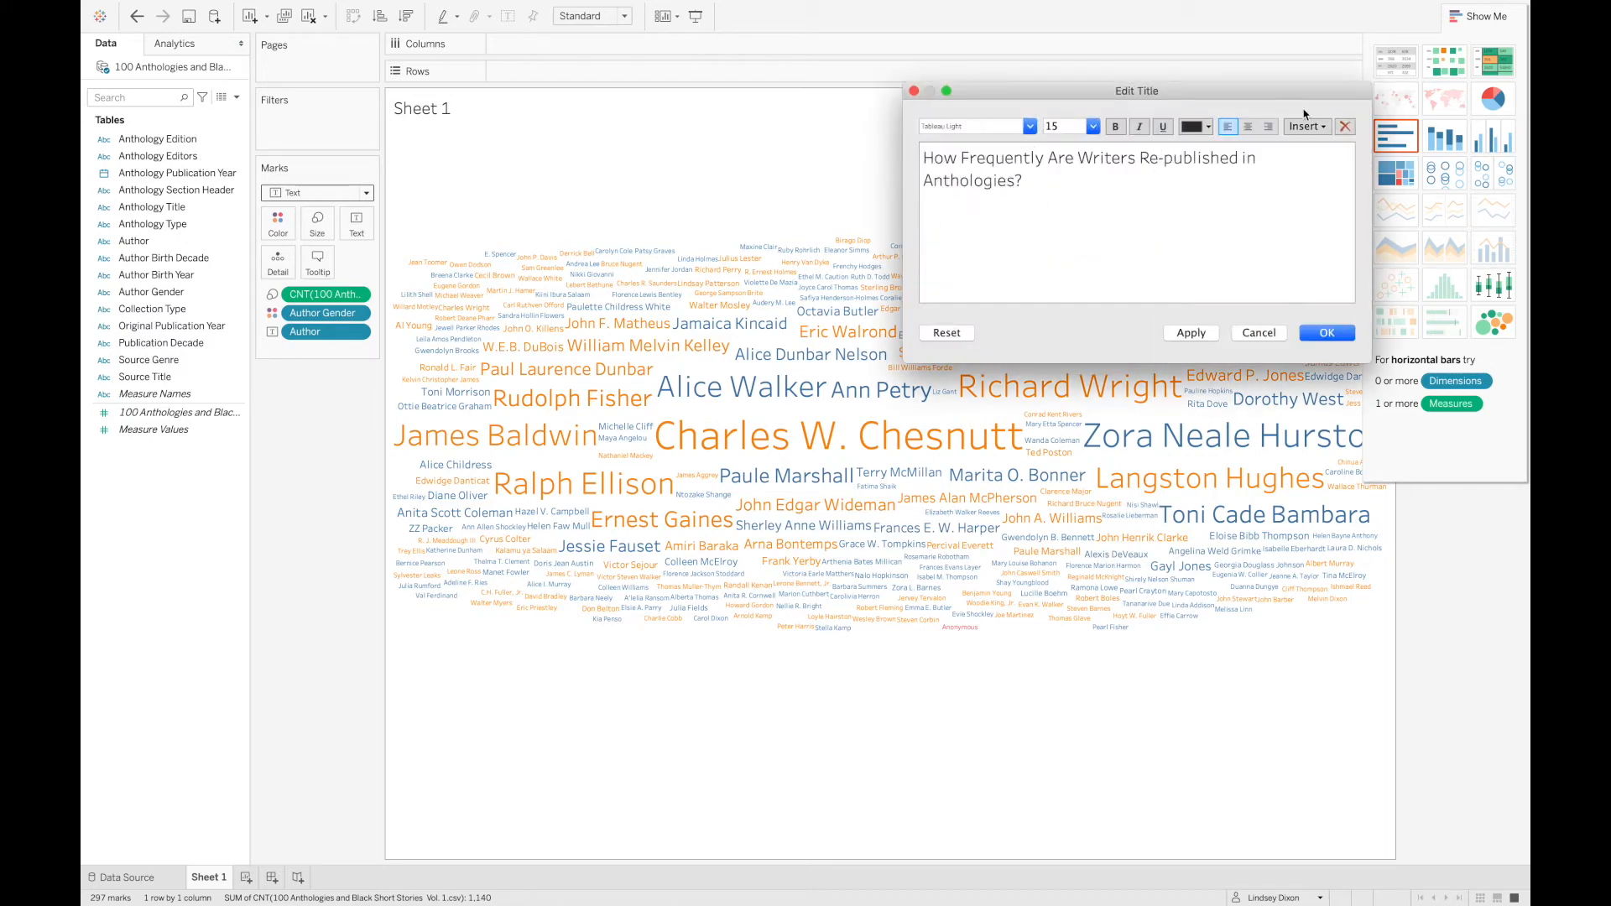
left_click(1249, 129)
left_click(1322, 333)
- Rename Sheet 1 as Word Cloud
double_click(209, 878)
type("Word Cloud")
key("Return")
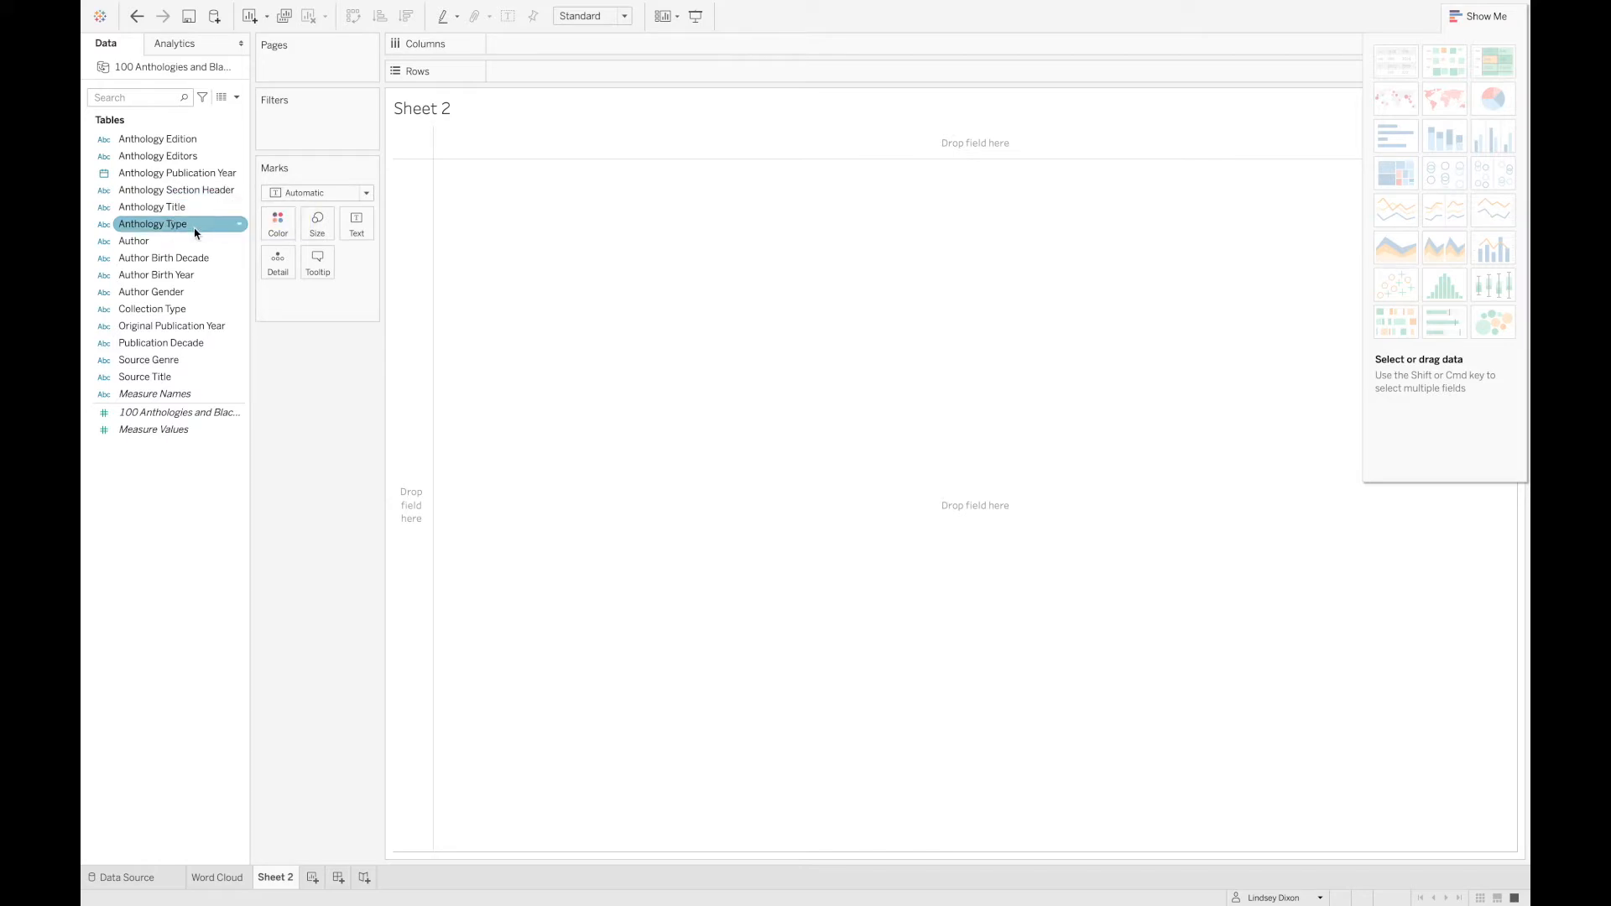
- On a new worksheet, chart the count of 100 Anthologies records in rows by Anthology Type in columns
left_click_drag(195, 233, 582, 49)
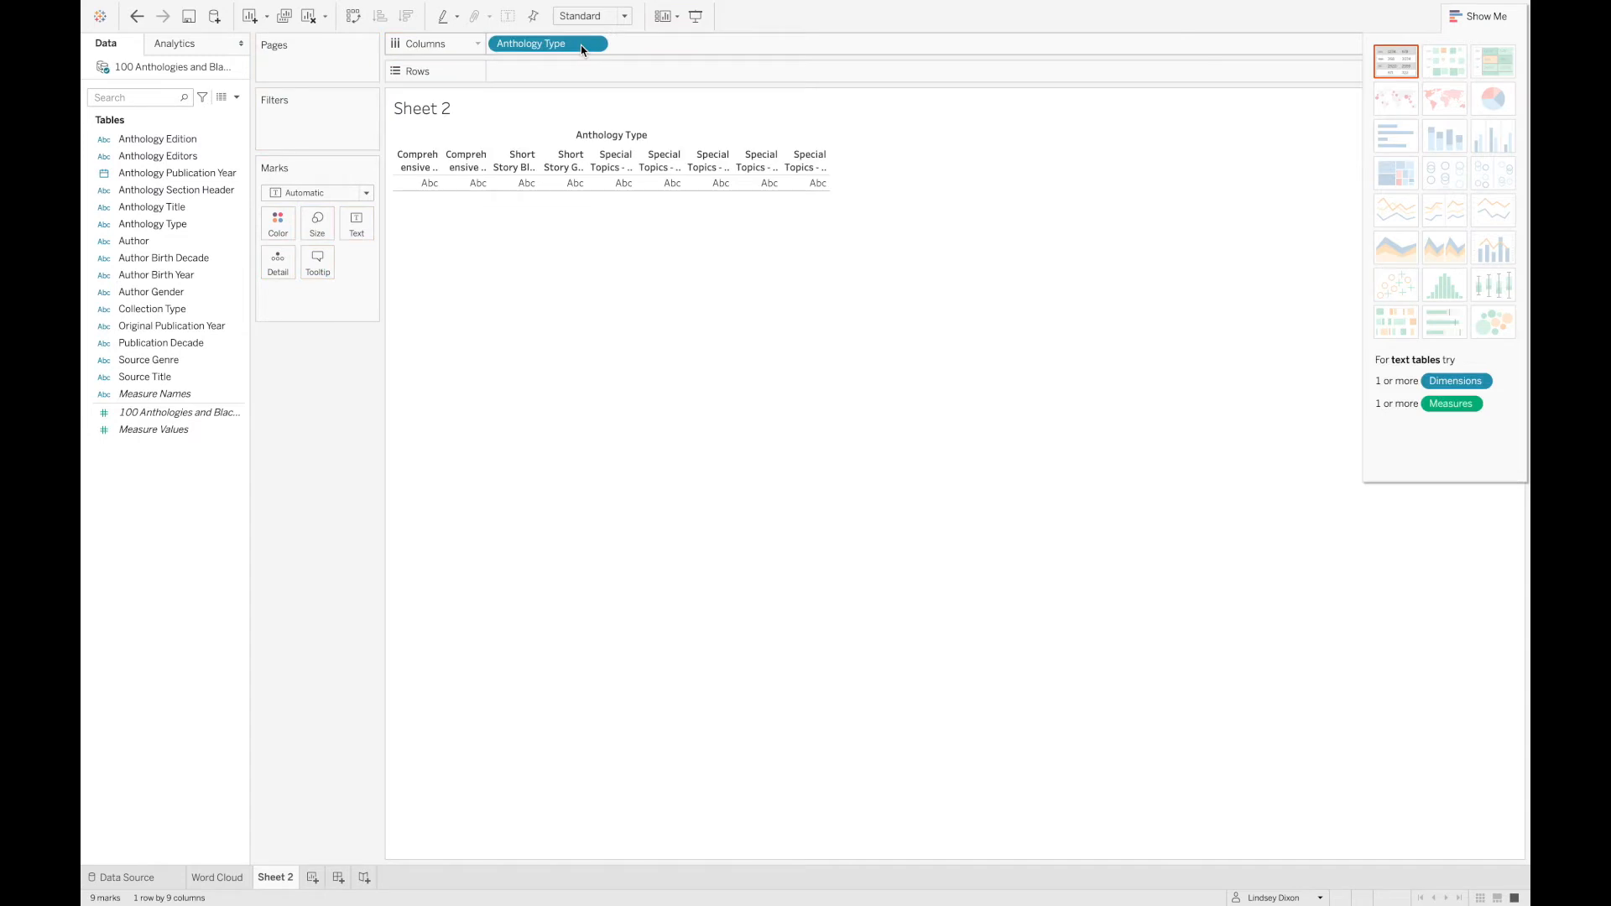
left_click(214, 413)
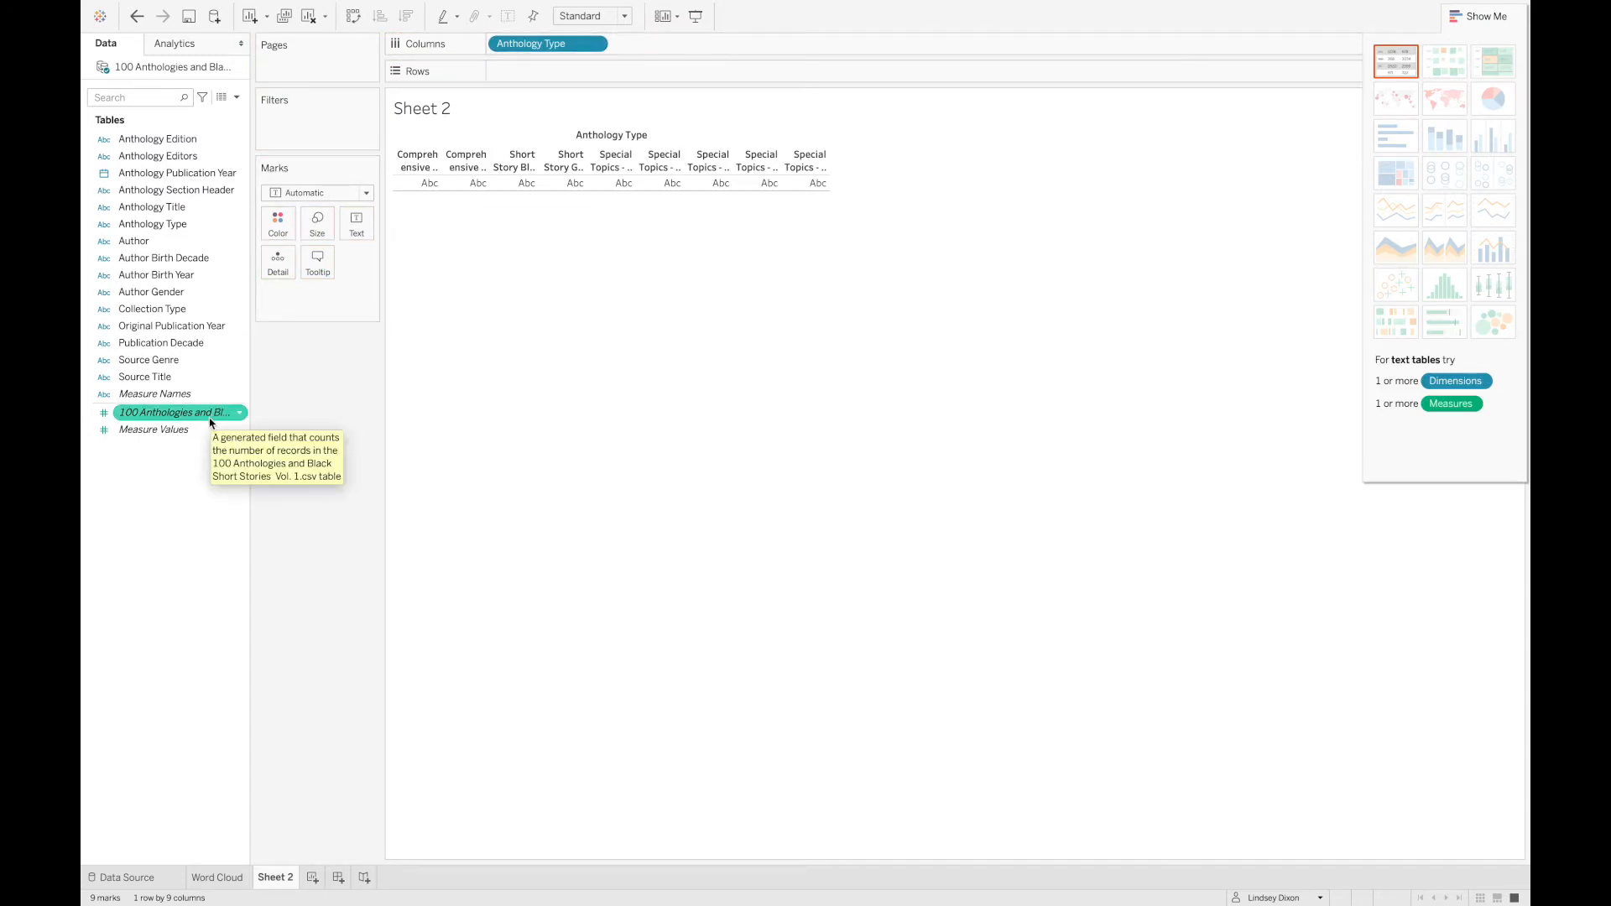
left_click_drag(210, 423, 567, 81)
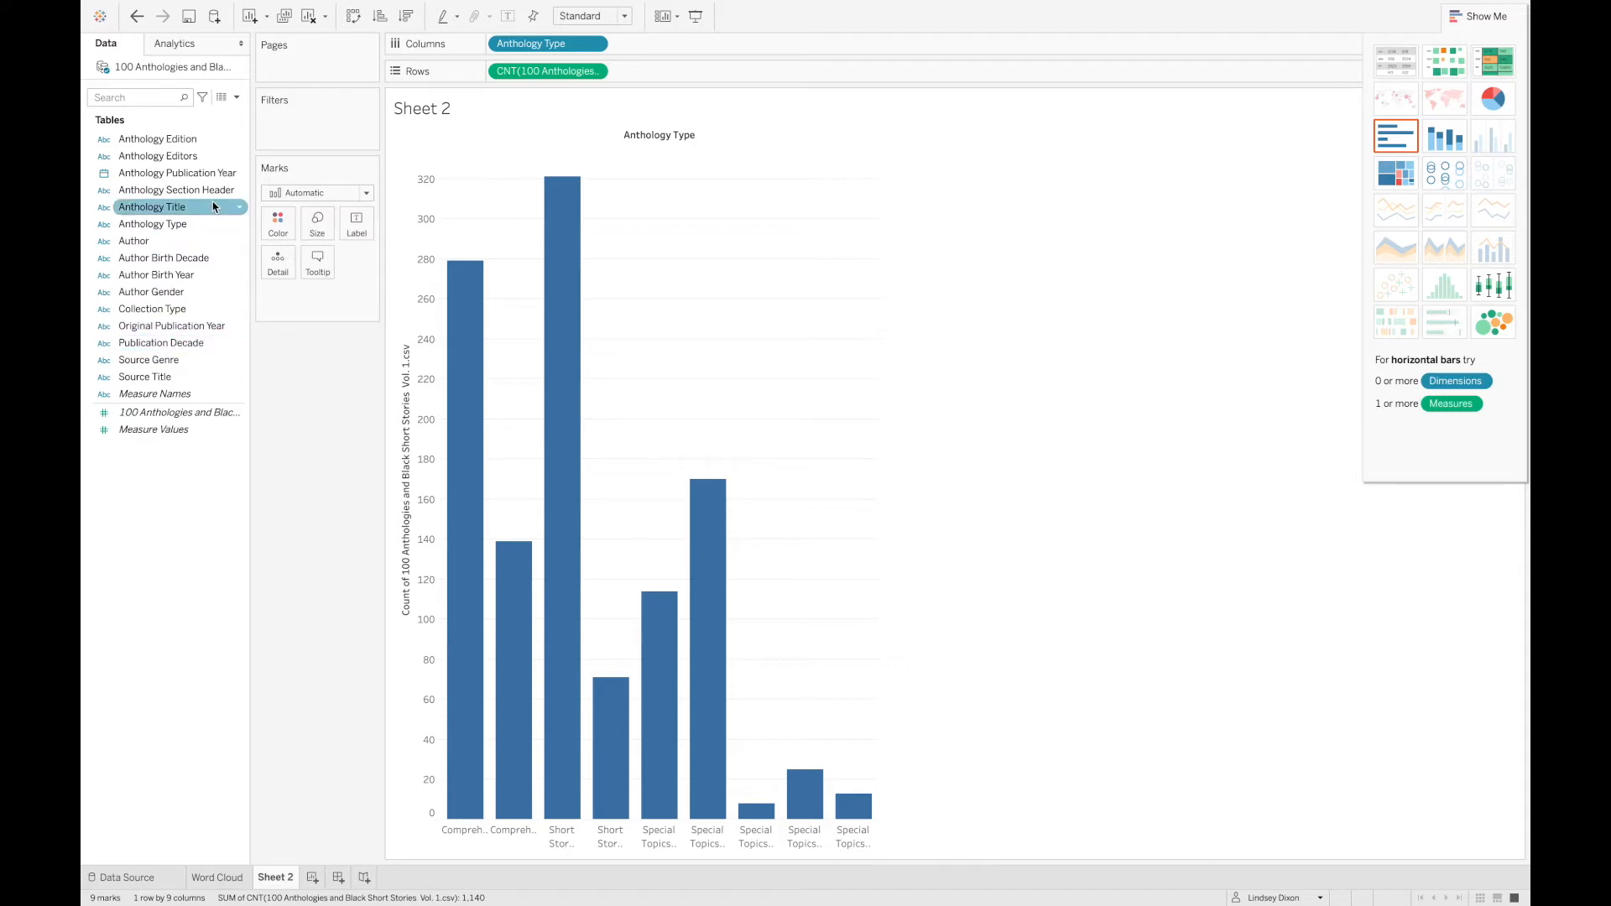
- Break the bars down by Source Title as detail and add Author, Source Title and Original Publication Year to the tooltip
left_click_drag(168, 383, 505, 349)
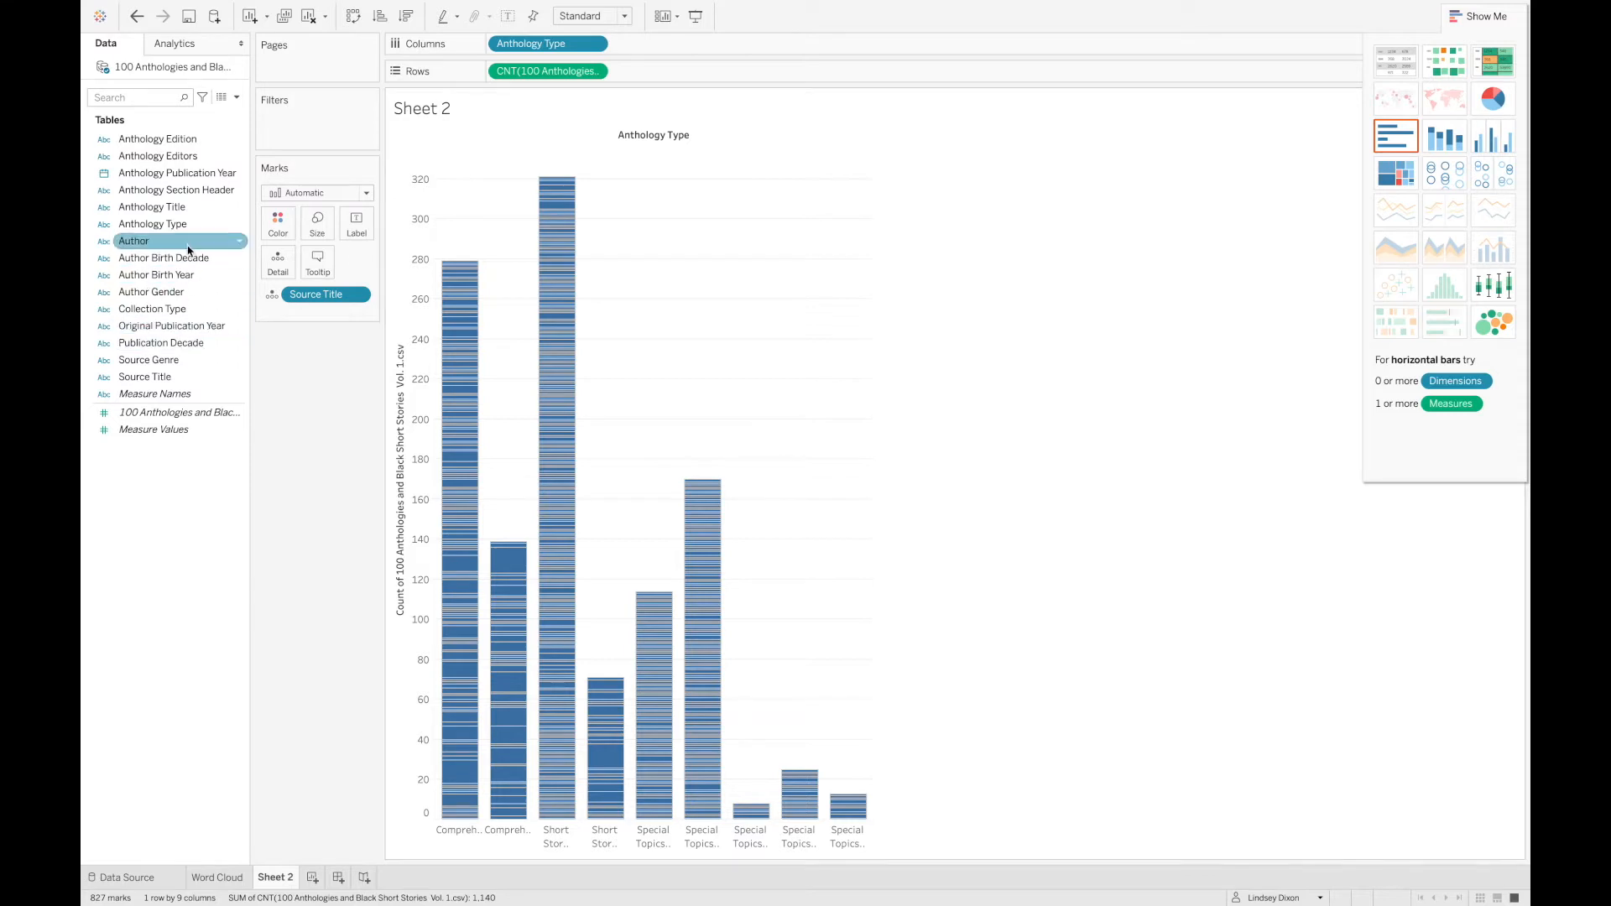
left_click_drag(169, 245, 315, 263)
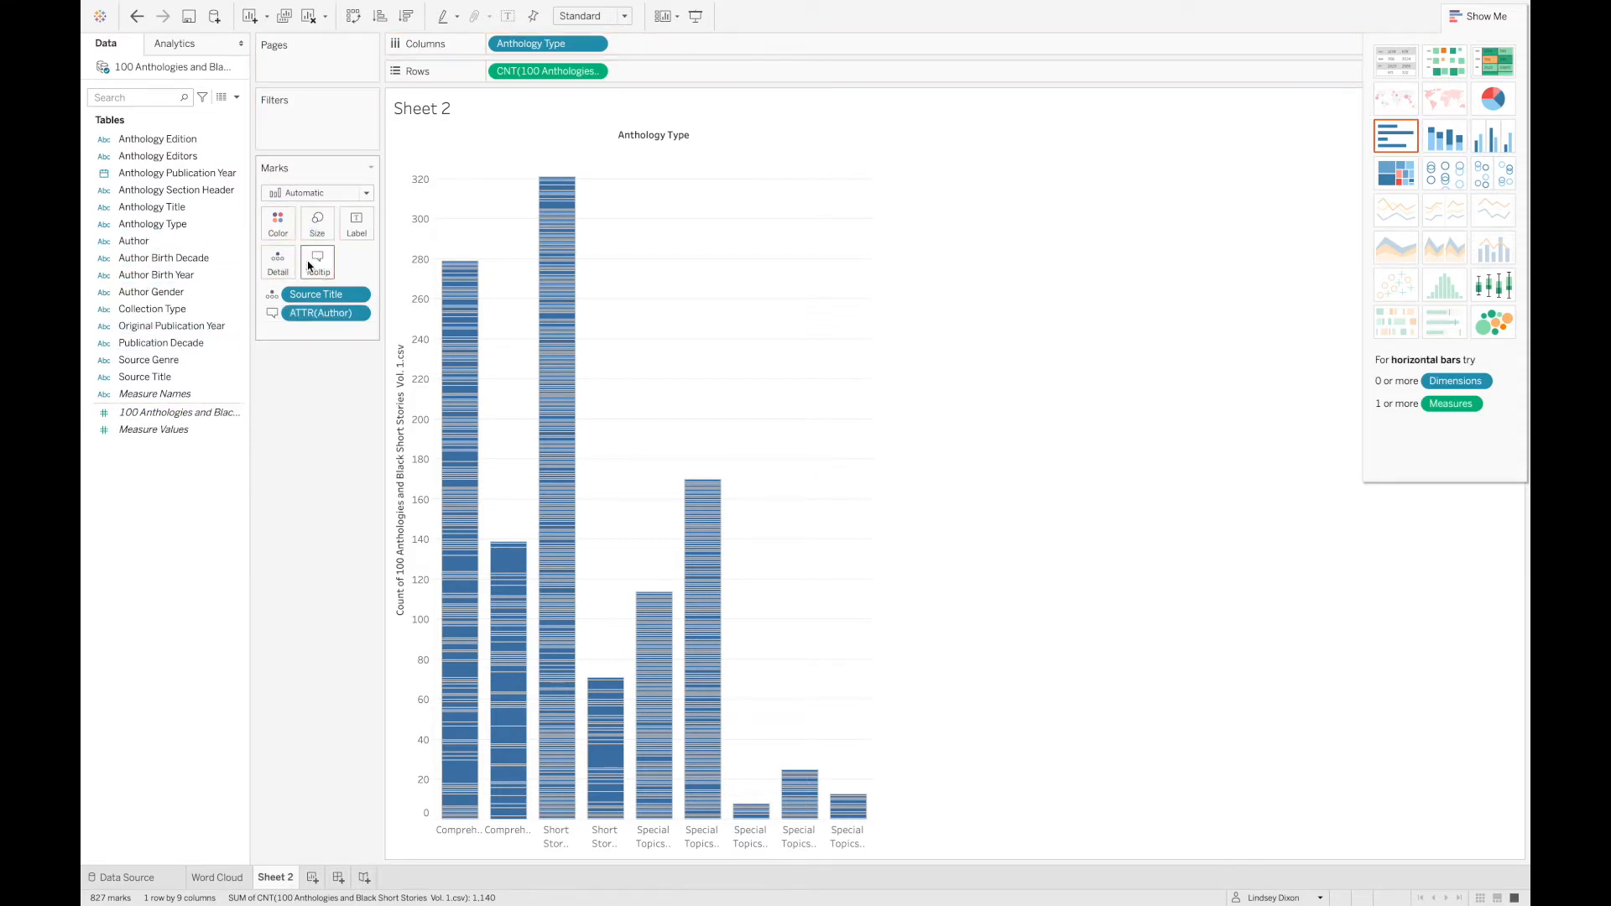
left_click_drag(168, 377, 317, 269)
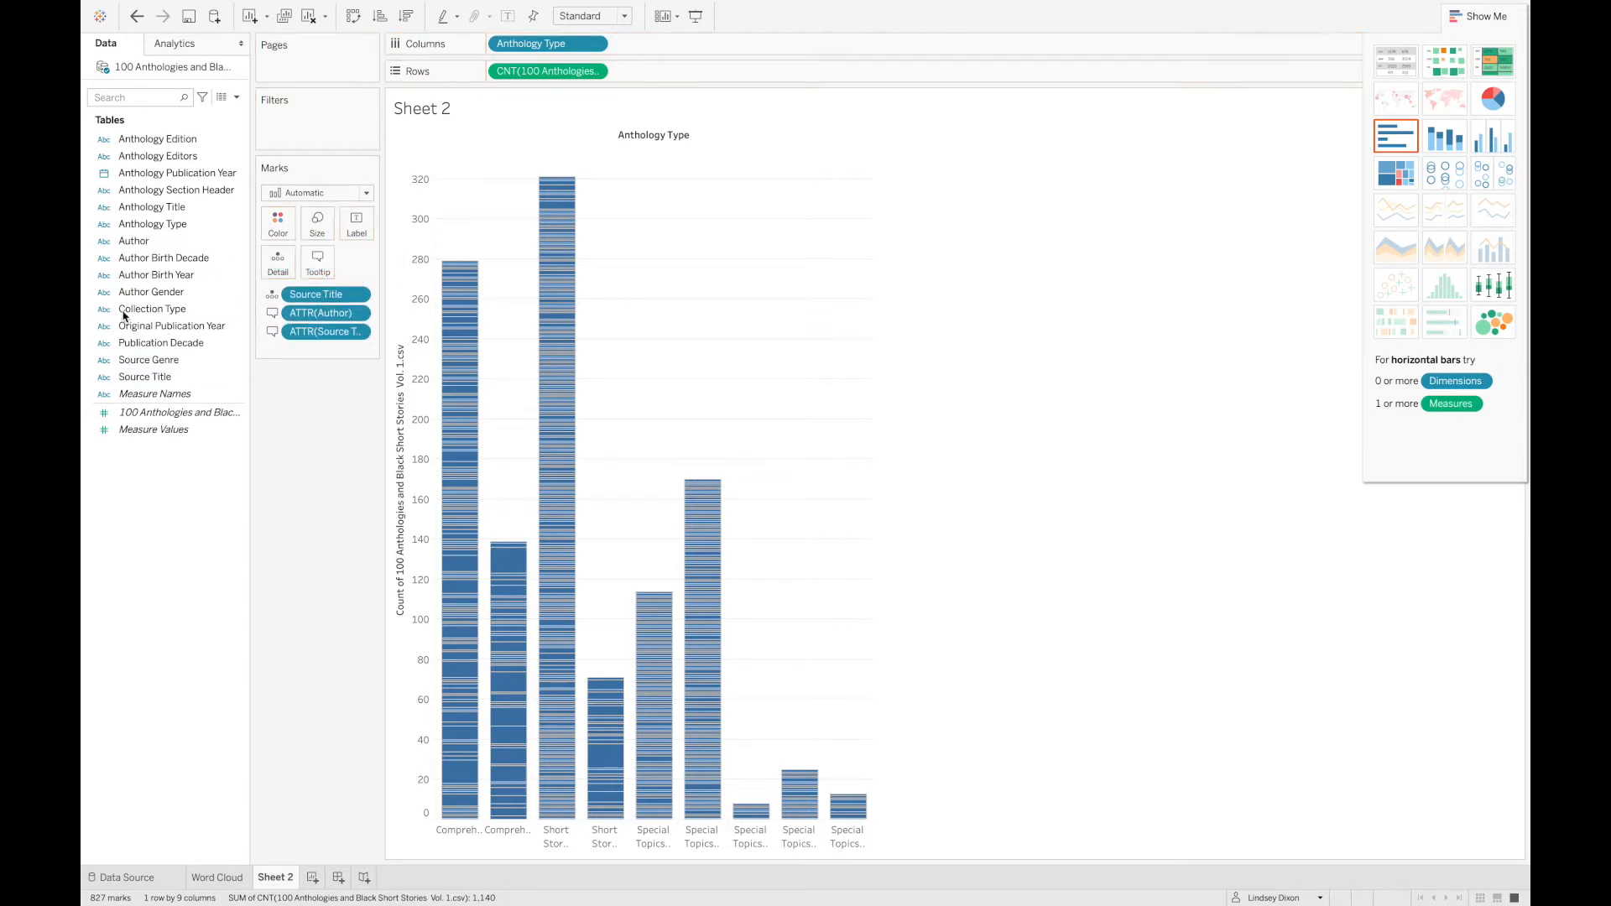
left_click_drag(172, 327, 319, 267)
- Move Original Publication Year above Author among the tooltip fields, and swap rows and columns to make the bars horizontal
mouse_move(644, 599)
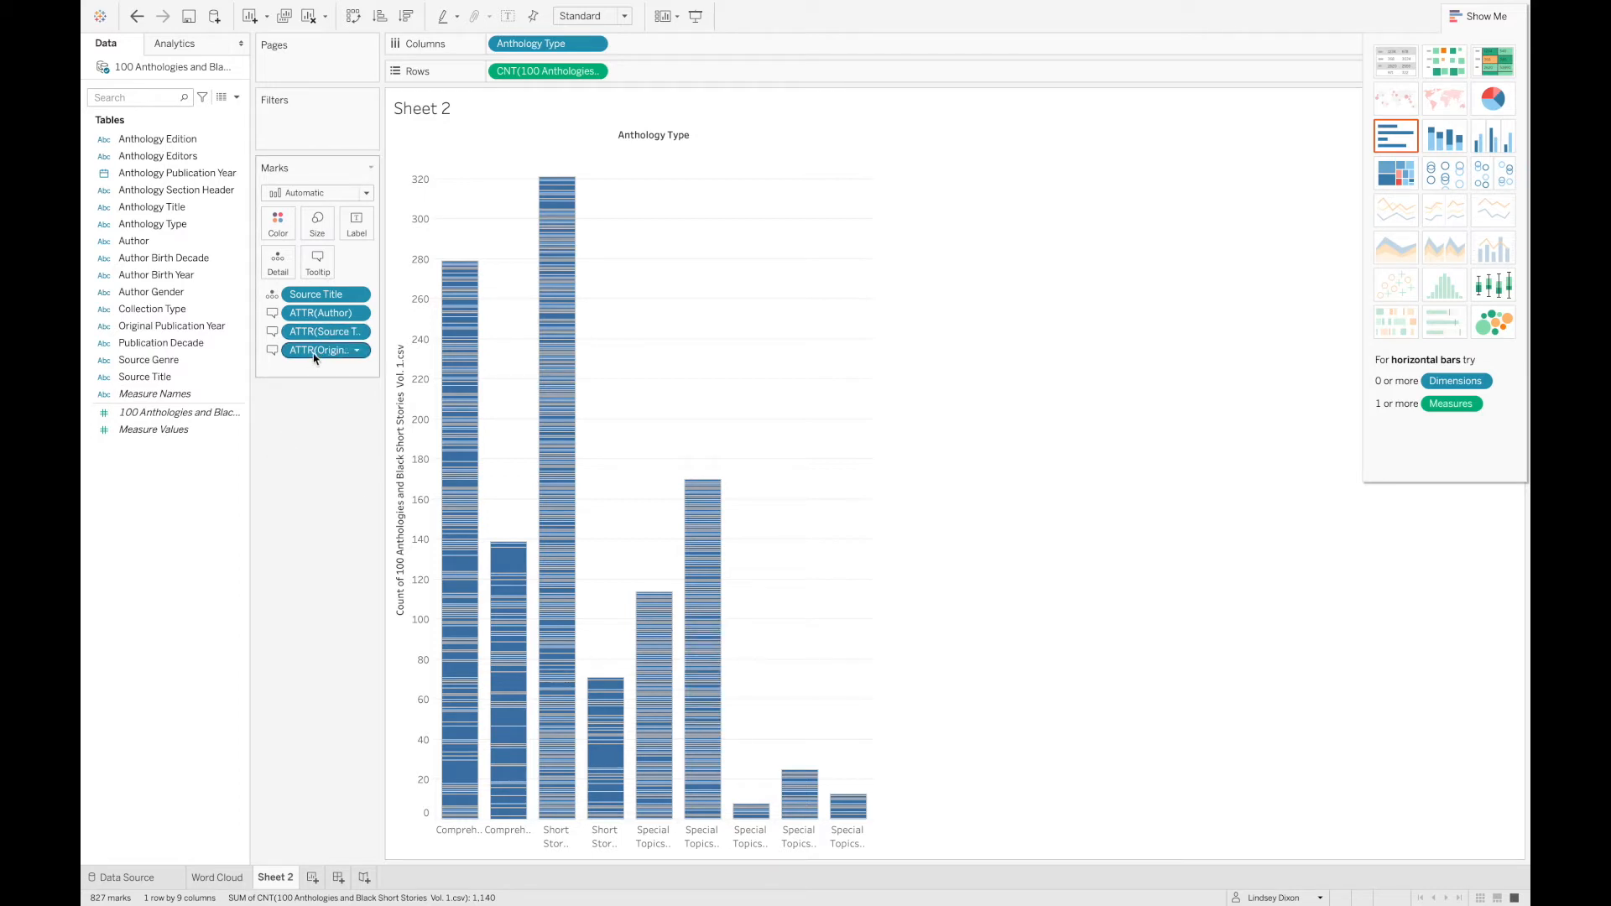
left_click_drag(314, 357, 315, 307)
mouse_move(556, 225)
left_click(351, 16)
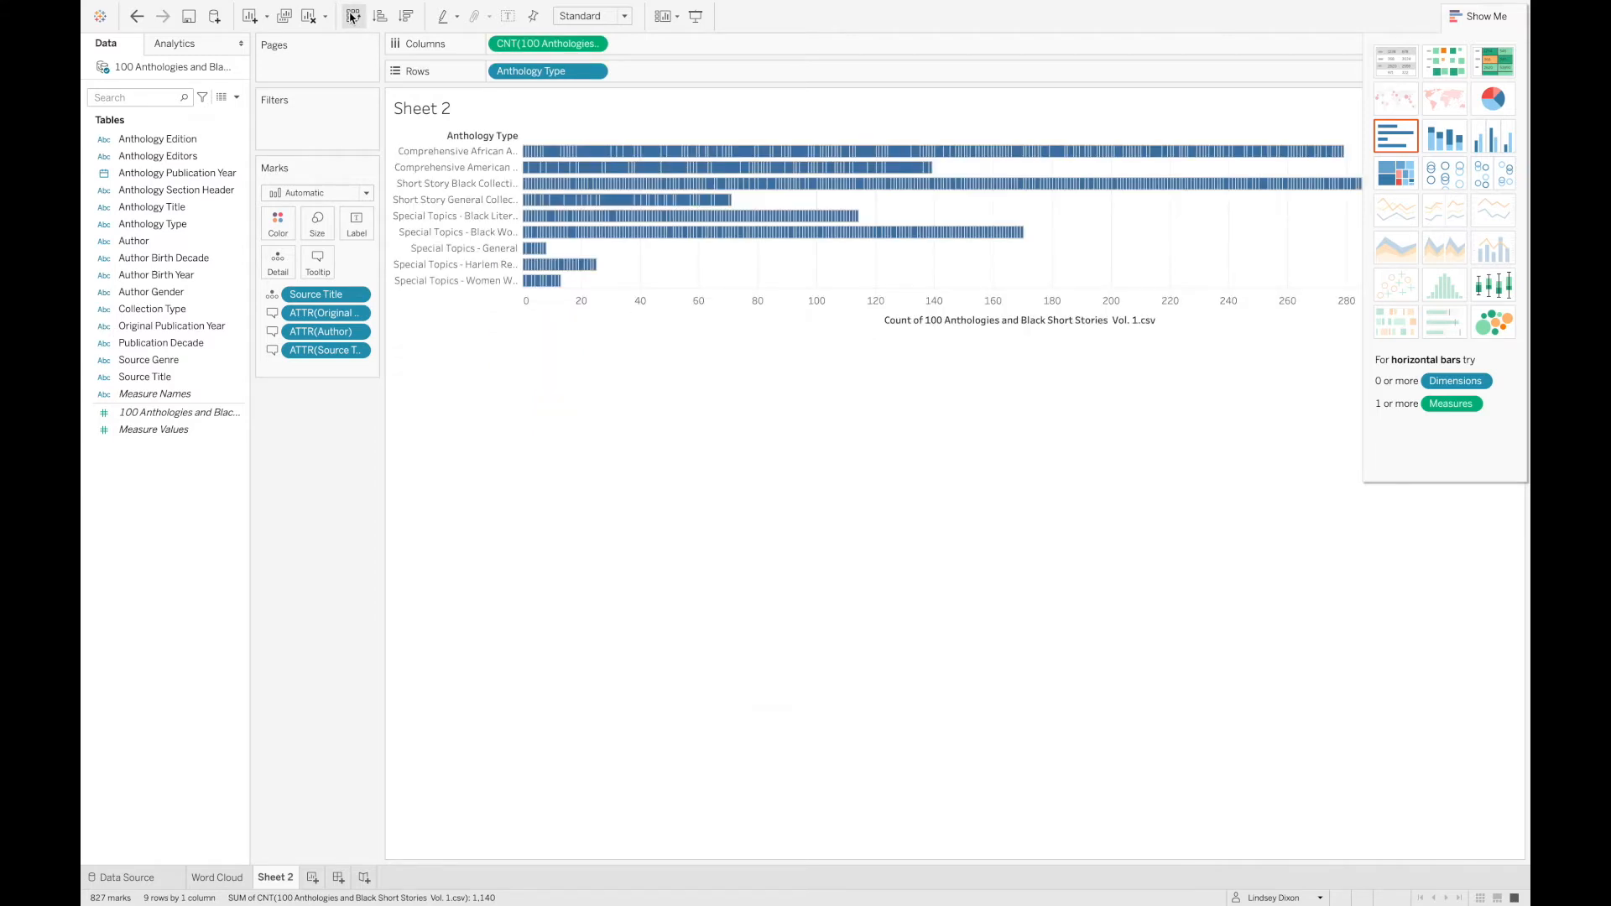
- Title the chart "What Anthology Types, and What Stories Are Writers Including Across the Nine Anthology Types?" and center the title
double_click(464, 110)
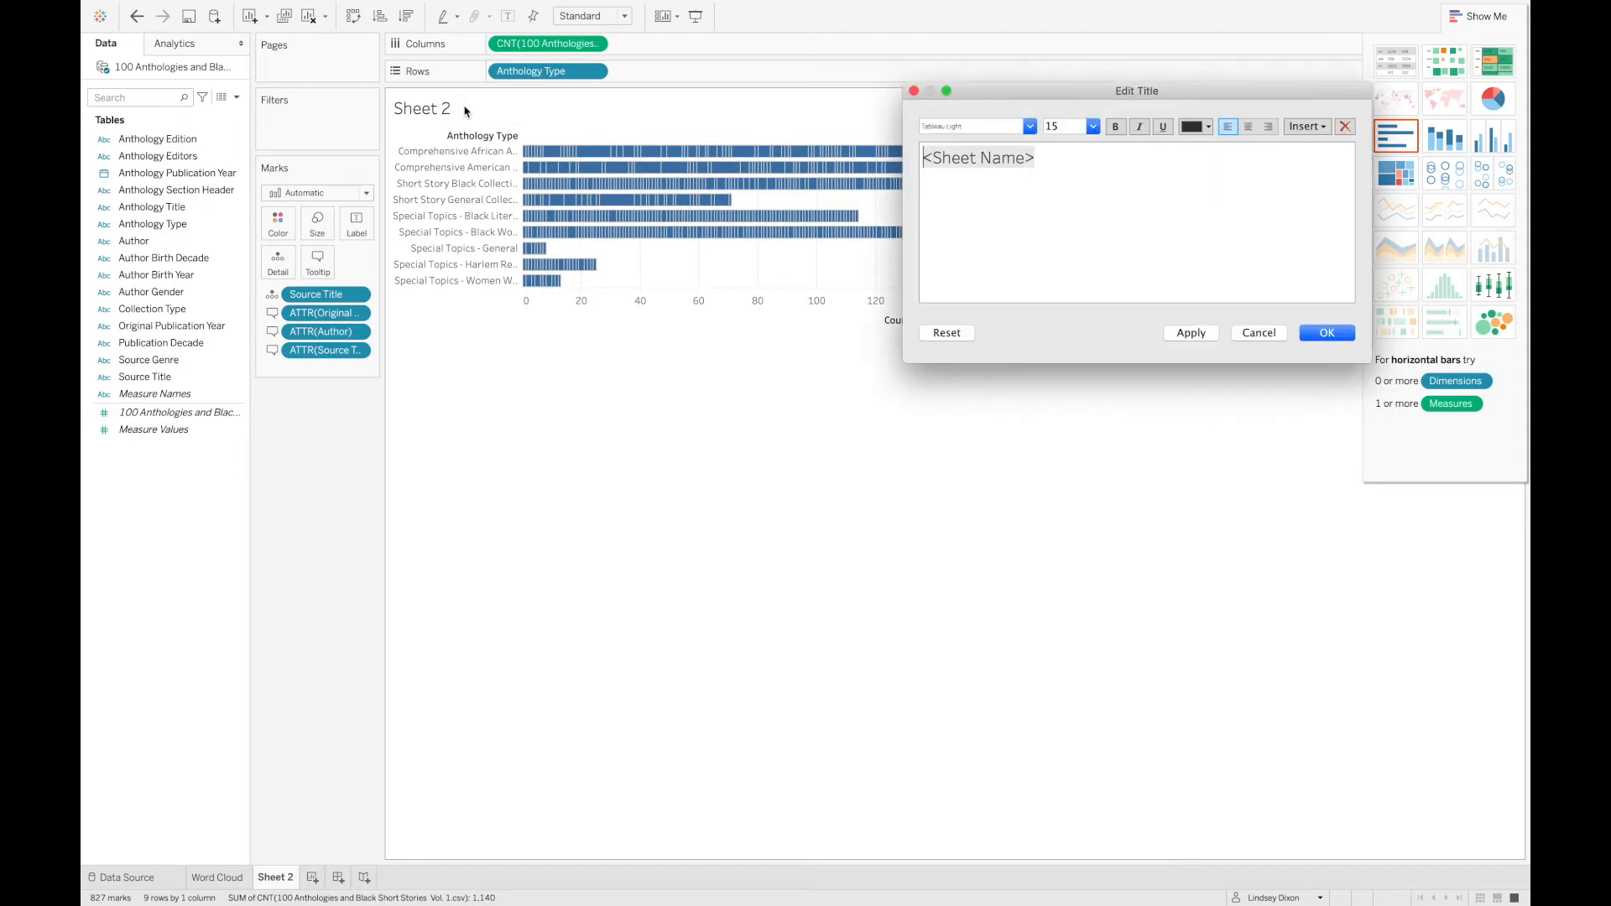
triple_click(1094, 165)
type("What Anthology Types, and What Stories Are Writers Including Across the Nine Anthology Types?")
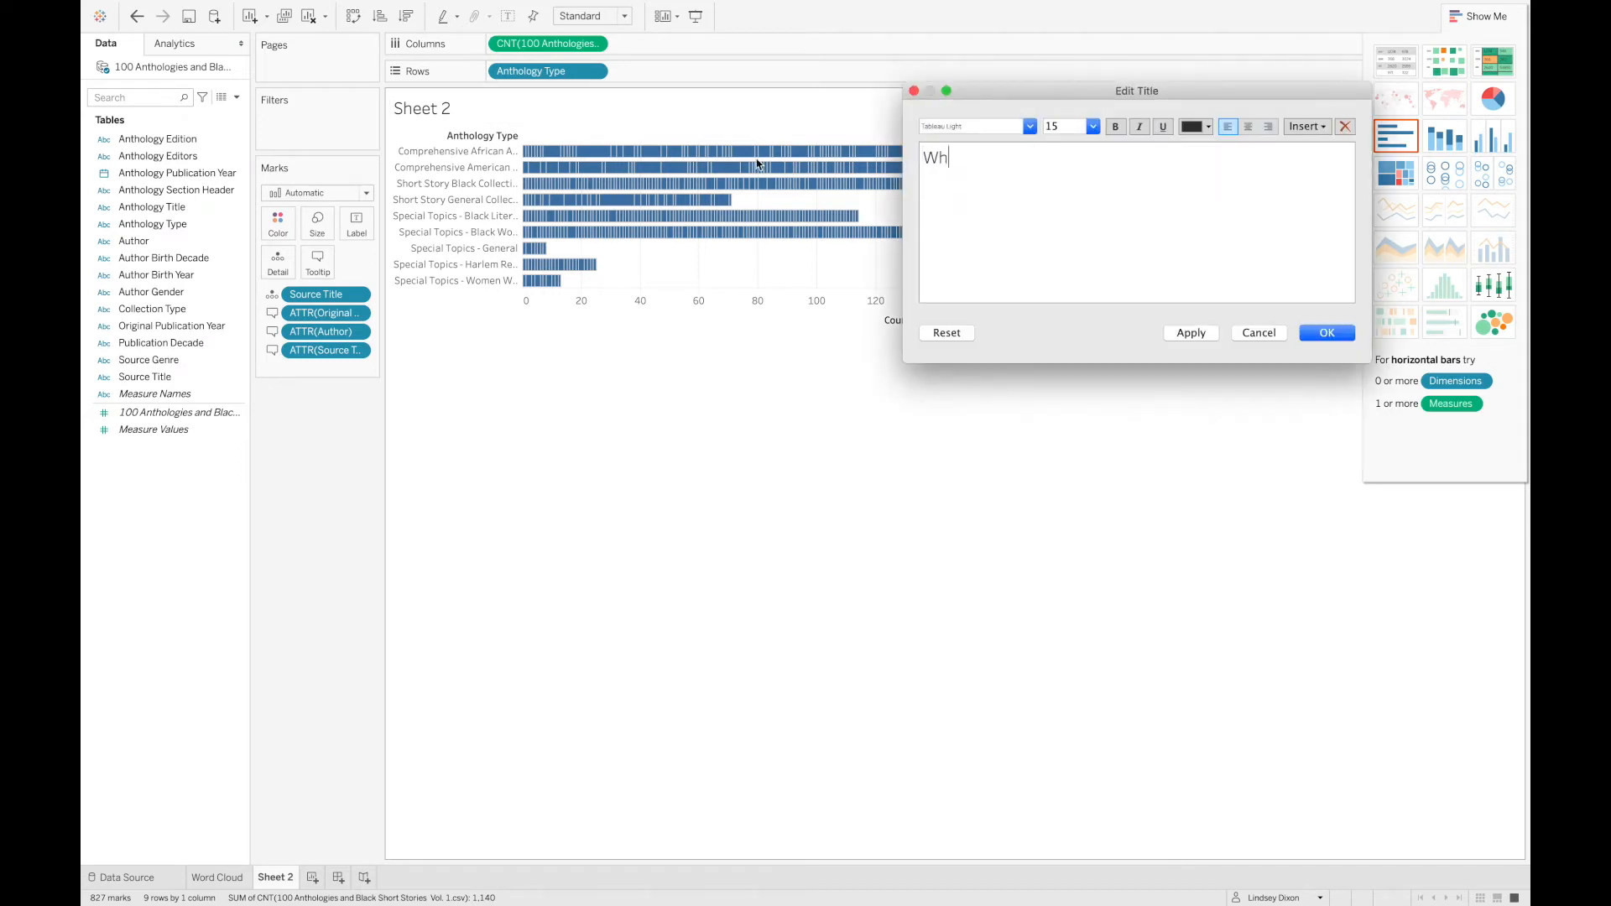
left_click(1099, 163)
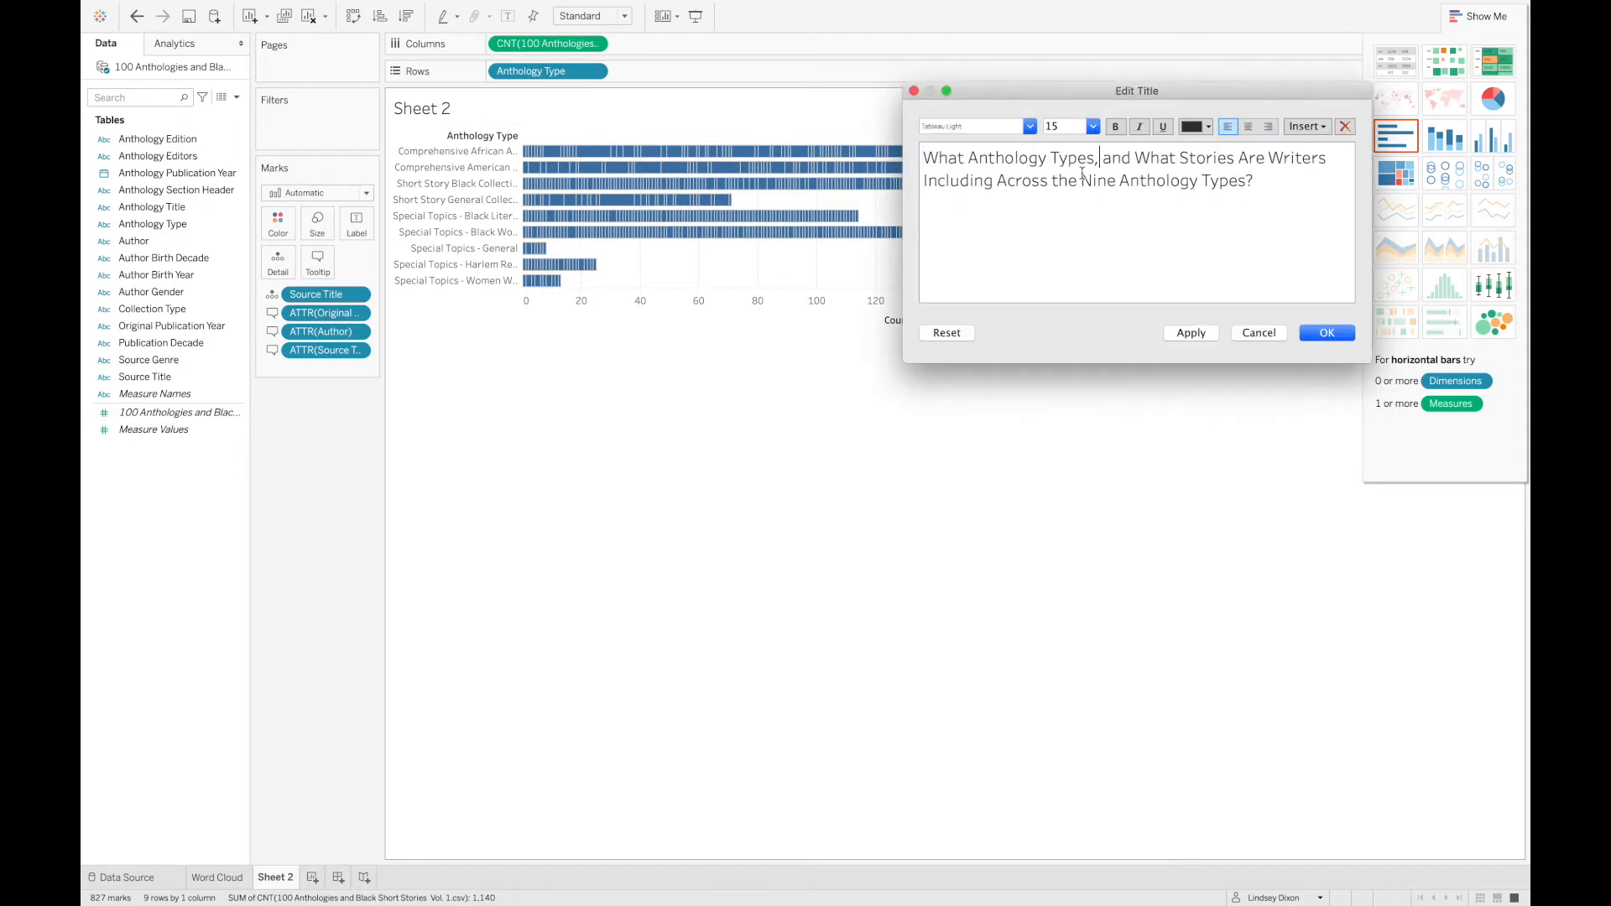
left_click(1249, 127)
left_click(1335, 337)
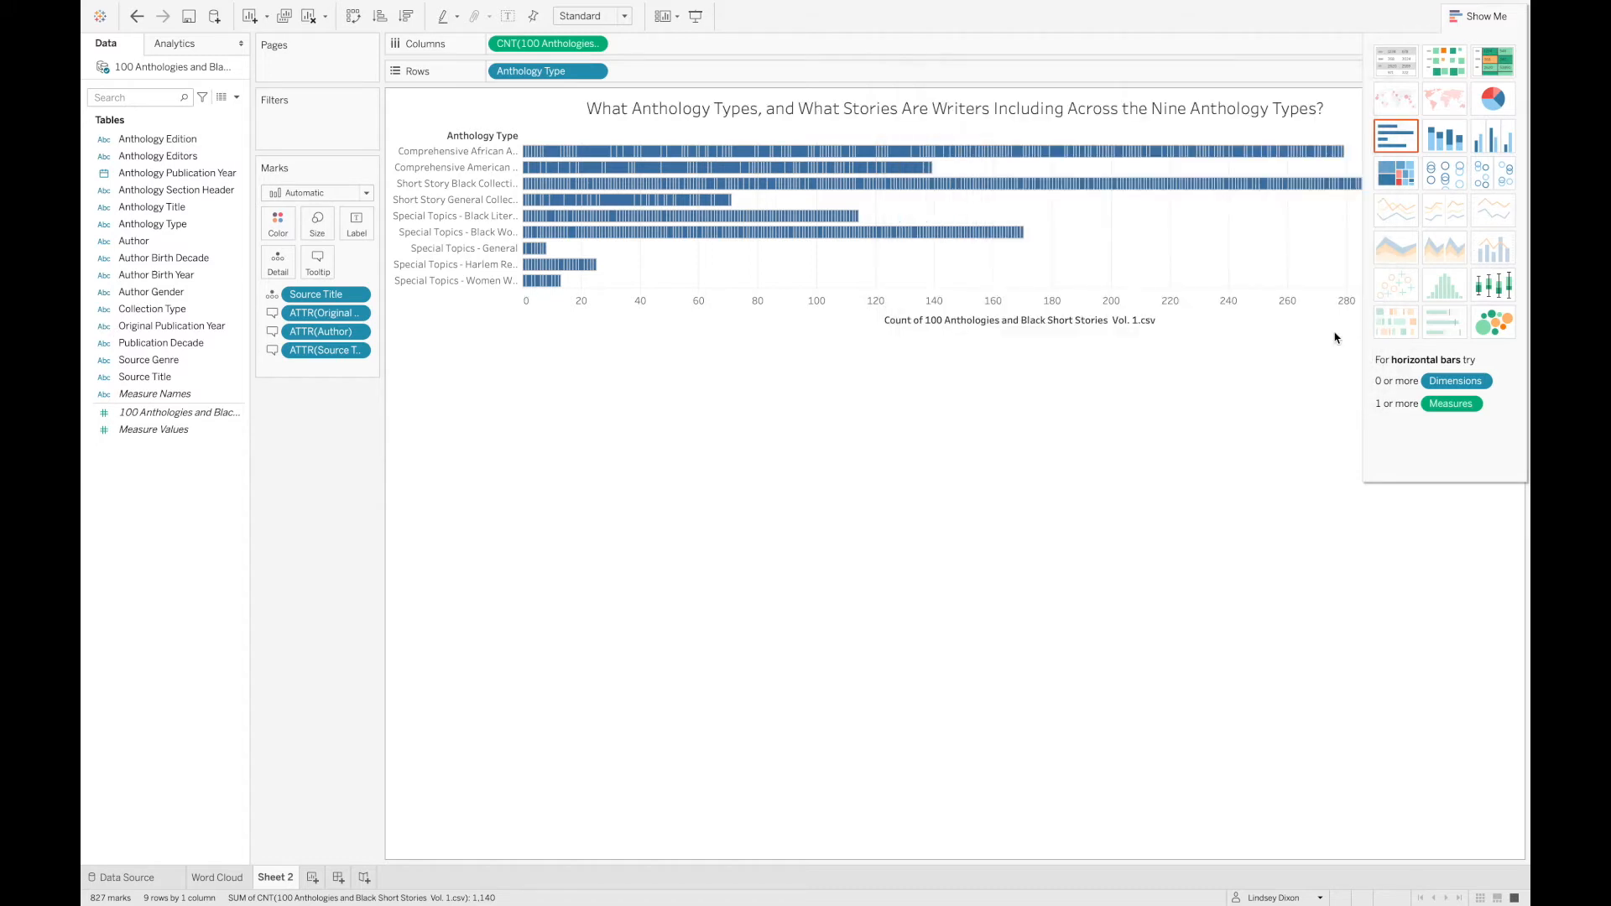
- Rename Sheet 2 as Bar Chart
double_click(267, 879)
key("BackSpace")
type("Bar Chart")
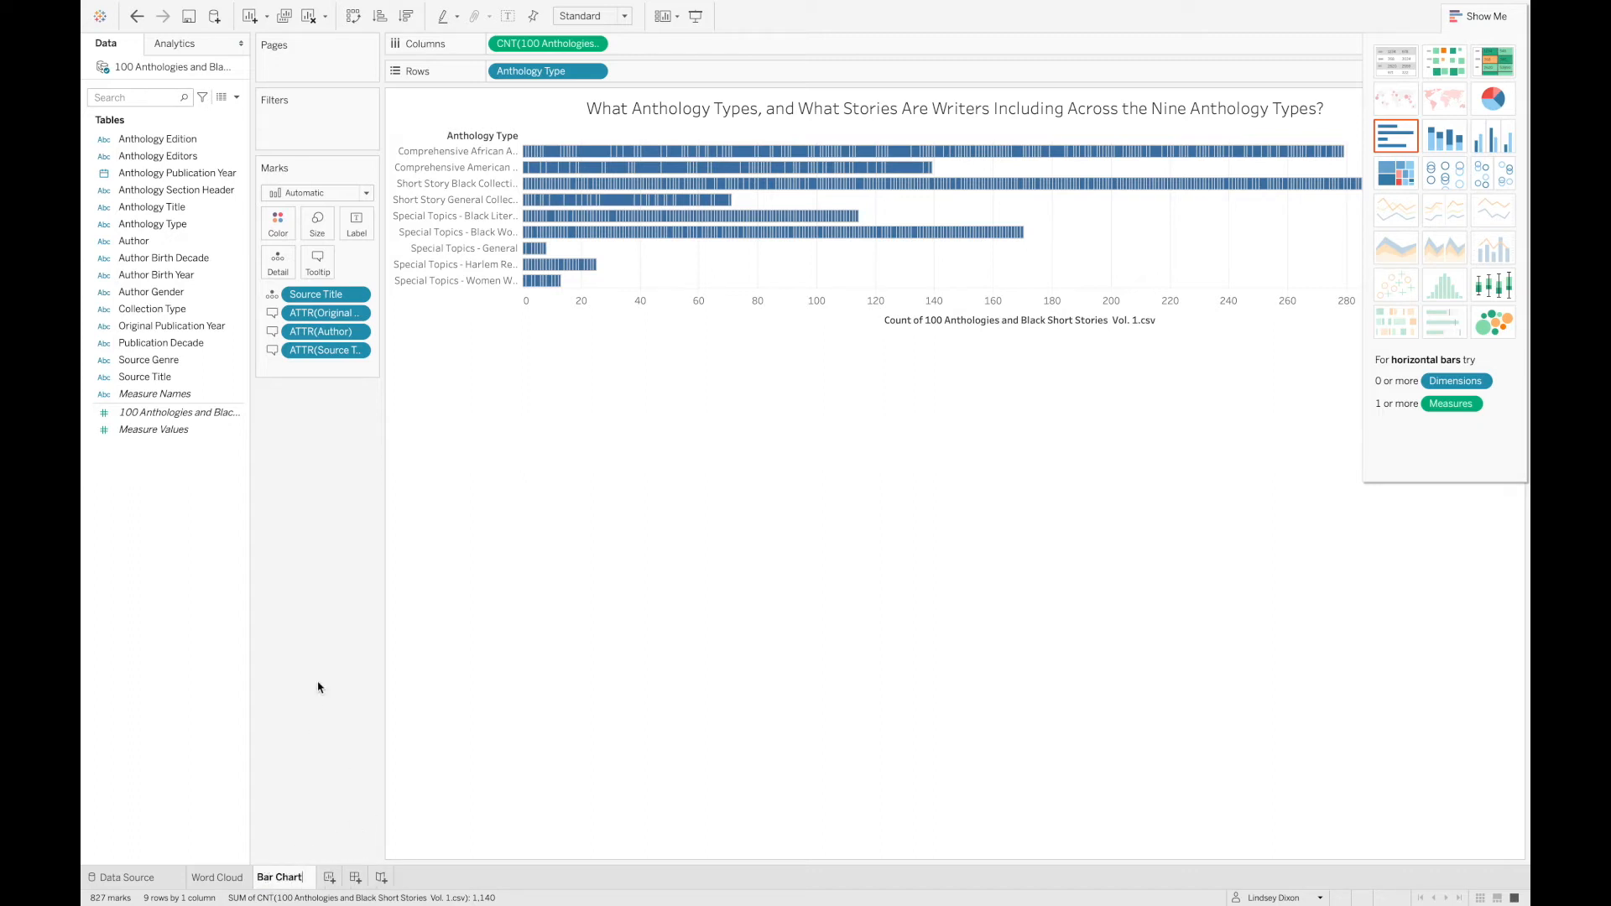
left_click(370, 717)
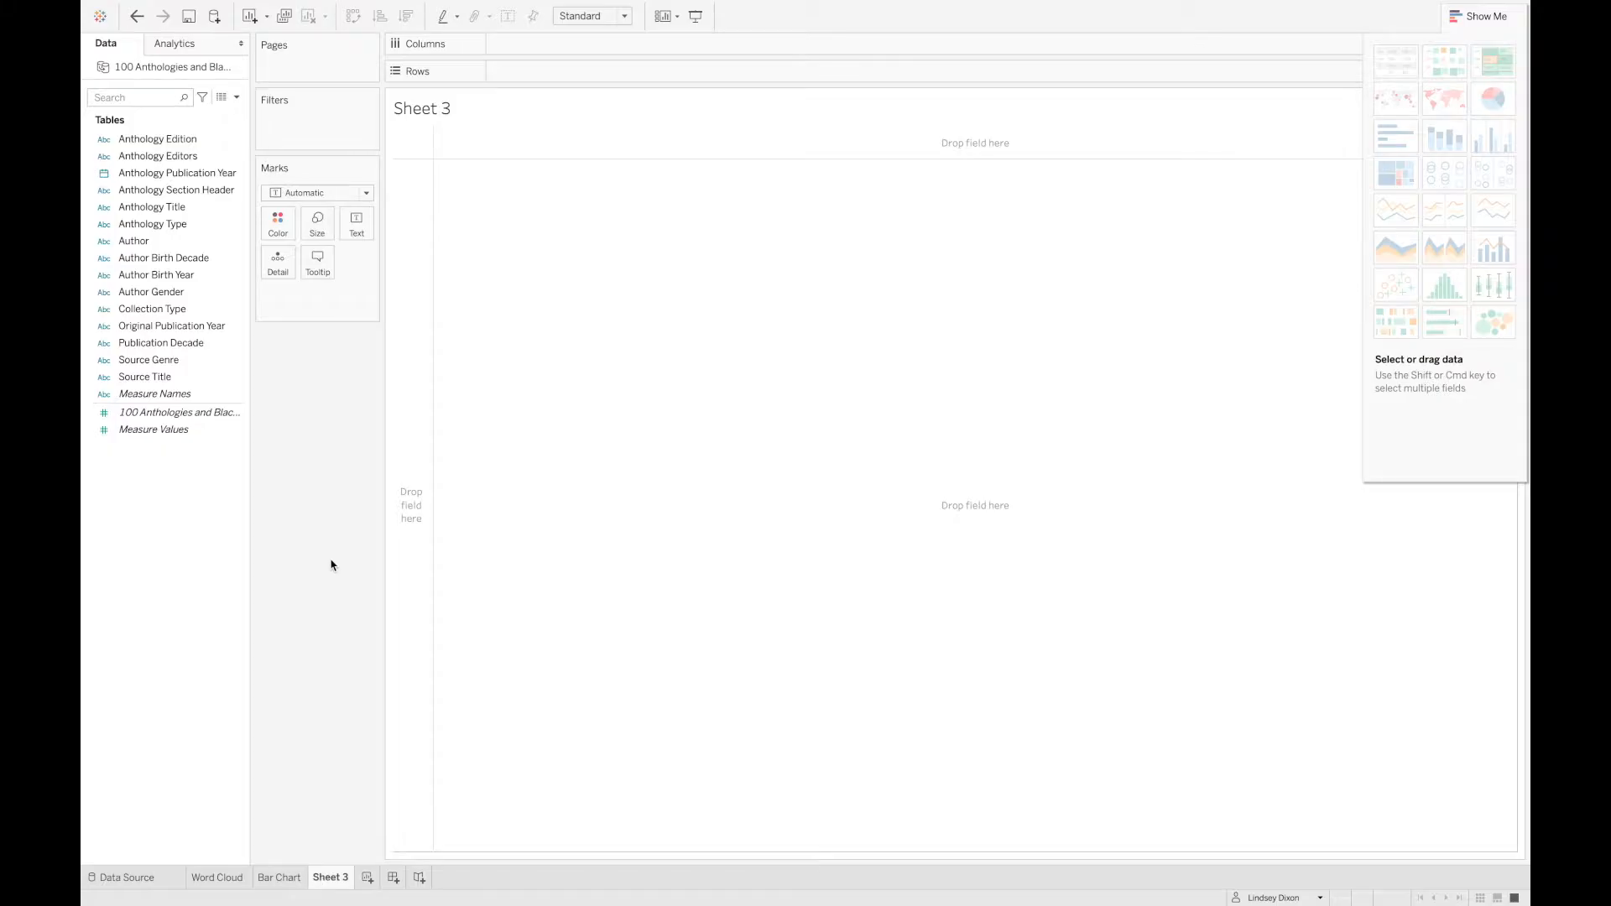
left_click(181, 276)
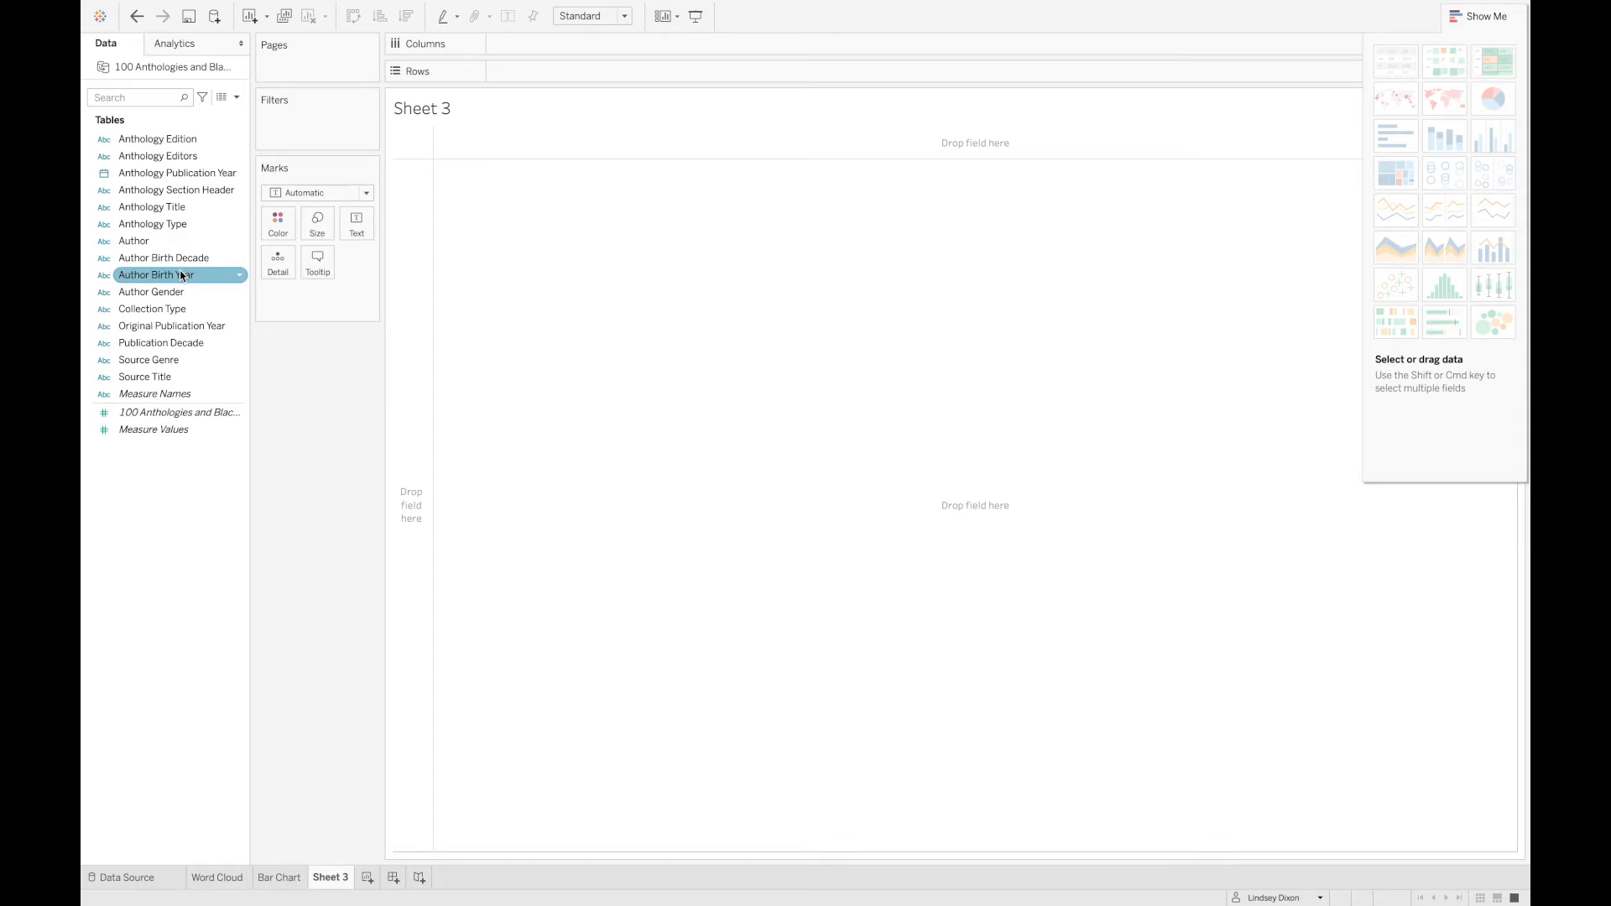
left_click(200, 189)
left_click(201, 175)
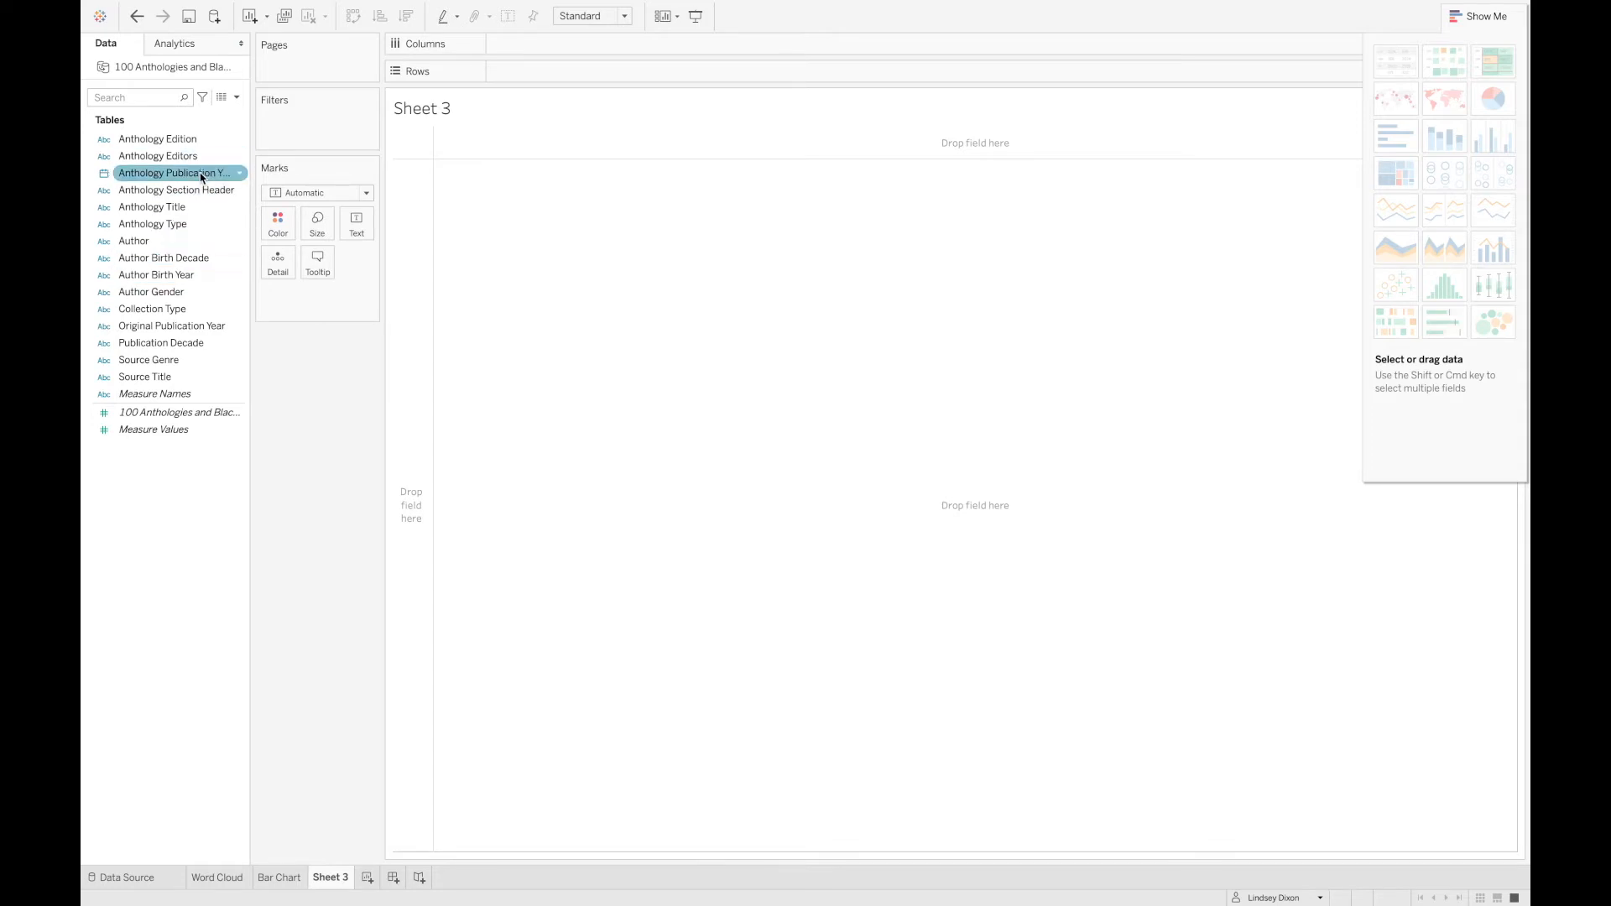
left_click(201, 174)
left_click(199, 173)
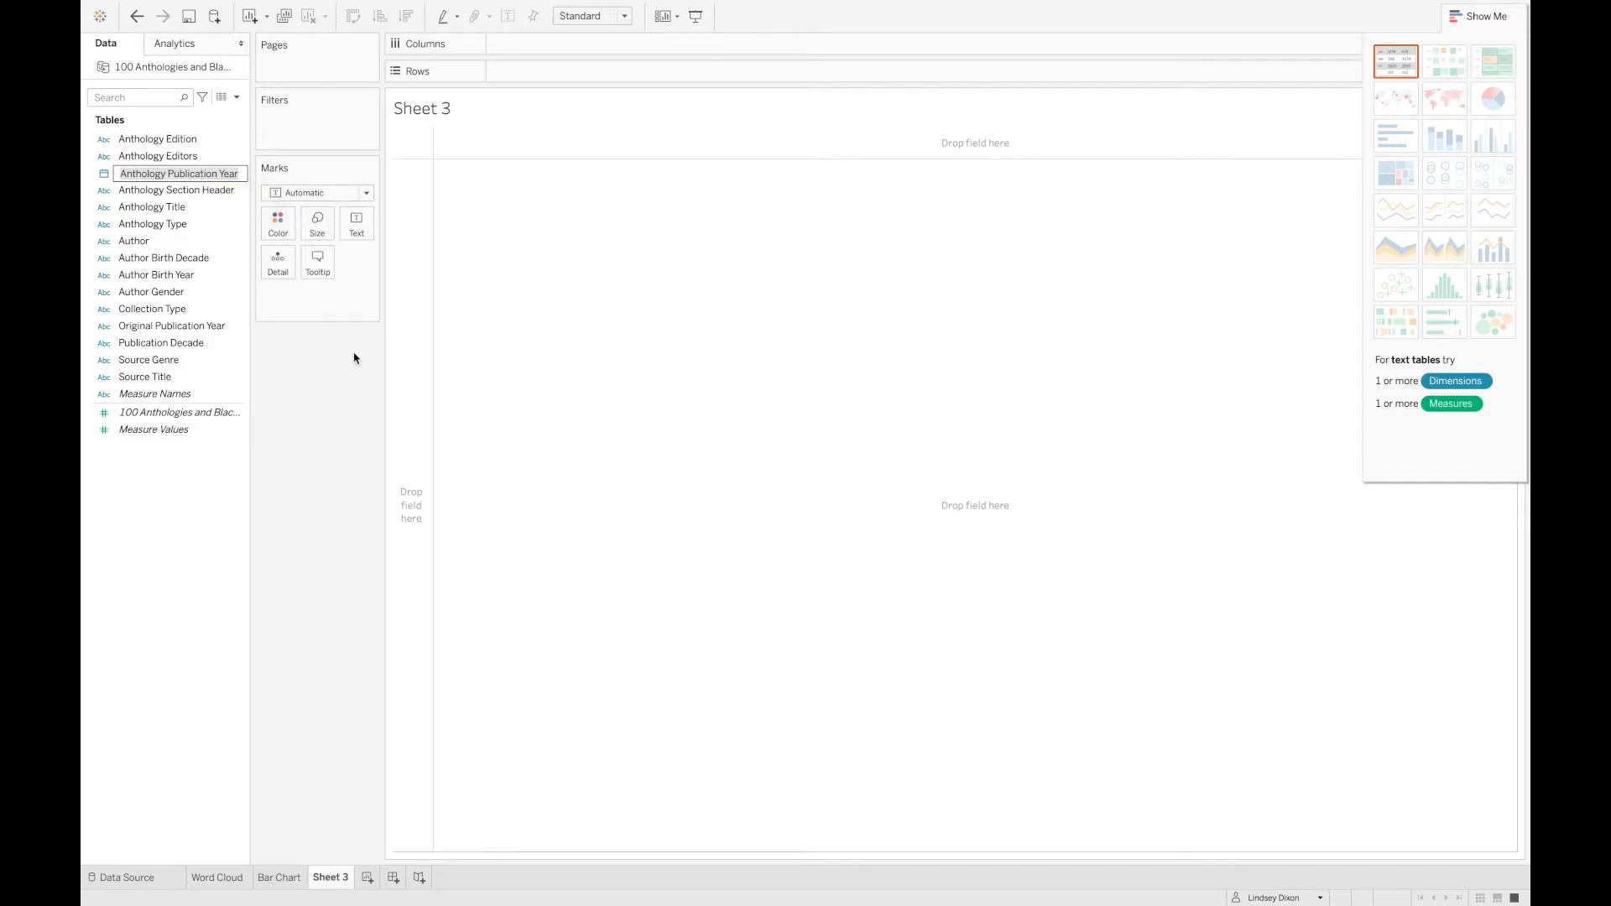
left_click(341, 385)
- Plot the dataset's record count in rows against Anthology Publication Year in columns, and make it a discrete area chart
left_click_drag(201, 174, 579, 44)
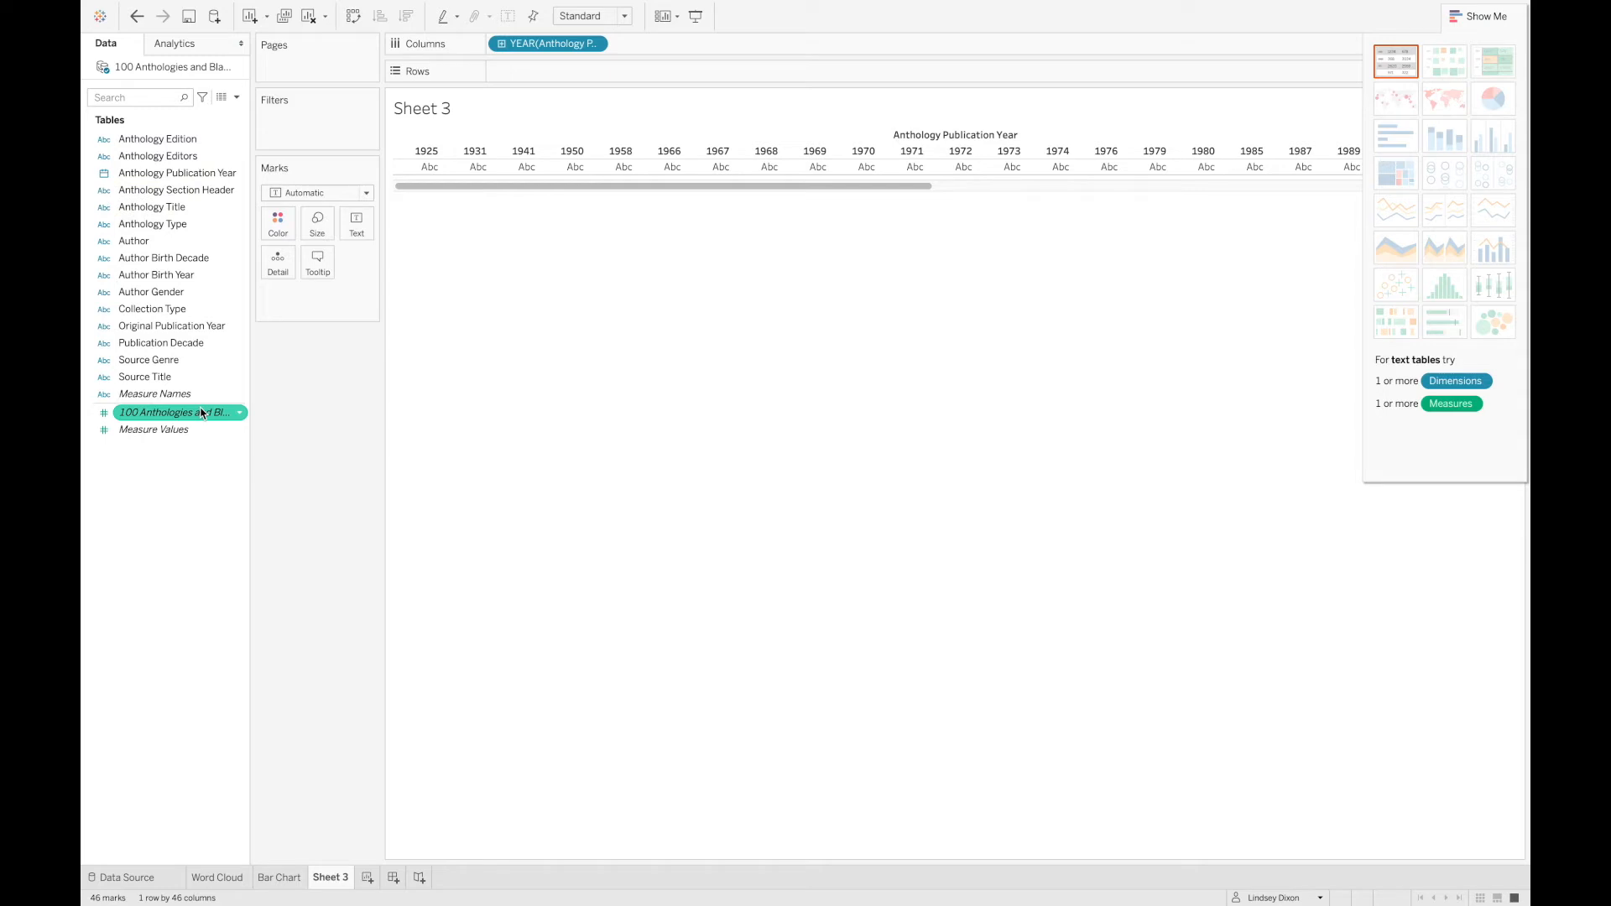
left_click_drag(201, 413, 557, 67)
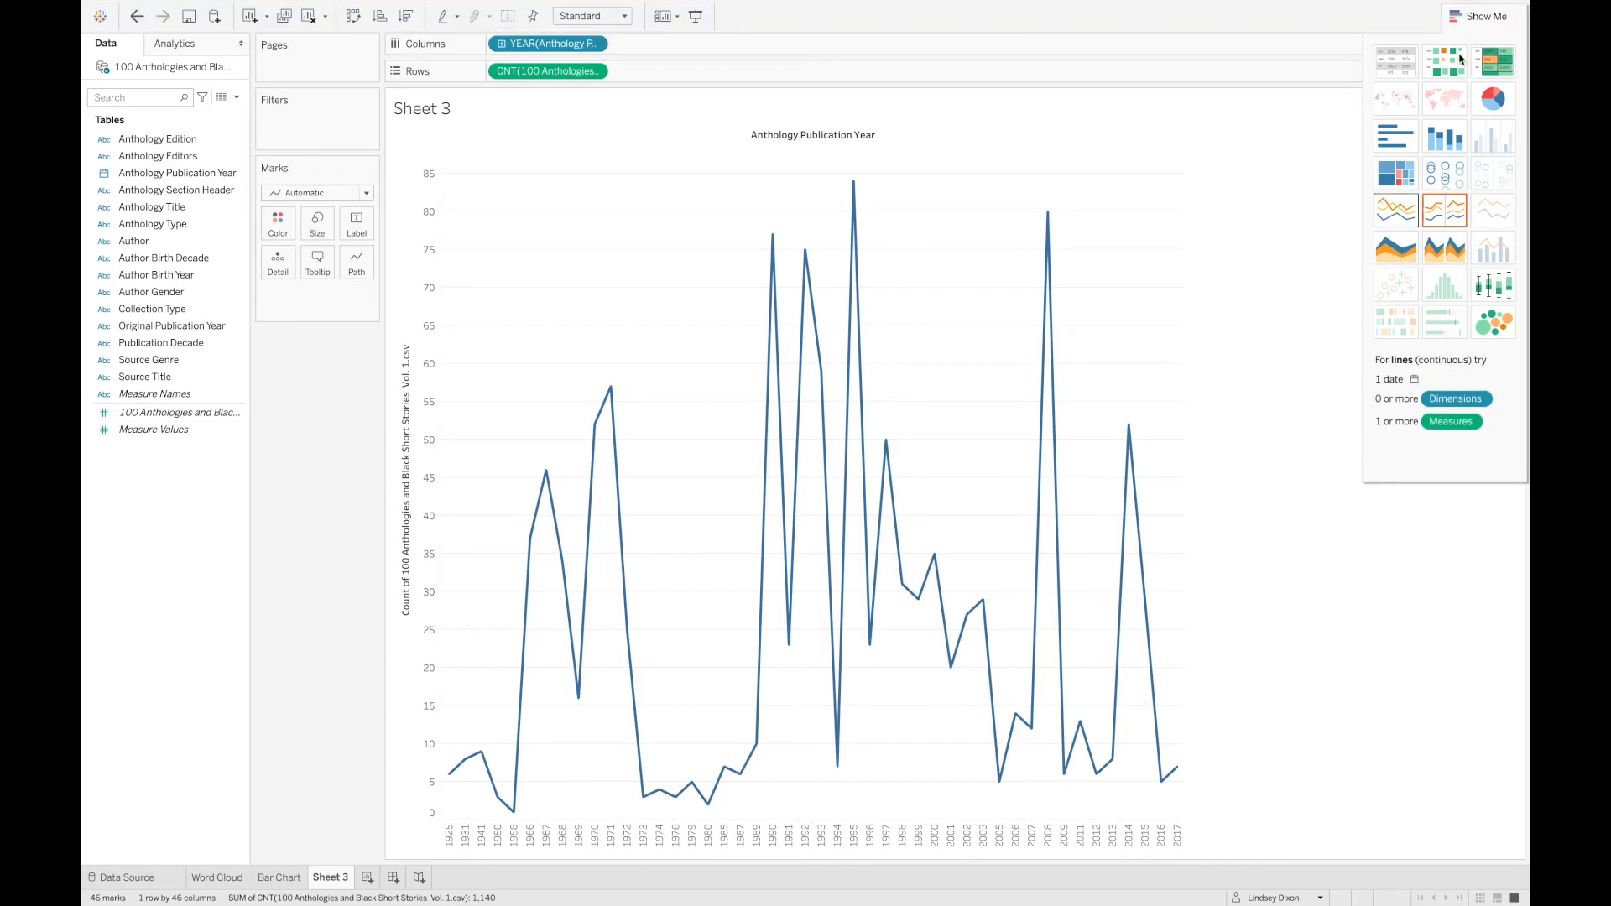
left_click(1460, 16)
left_click(1460, 16)
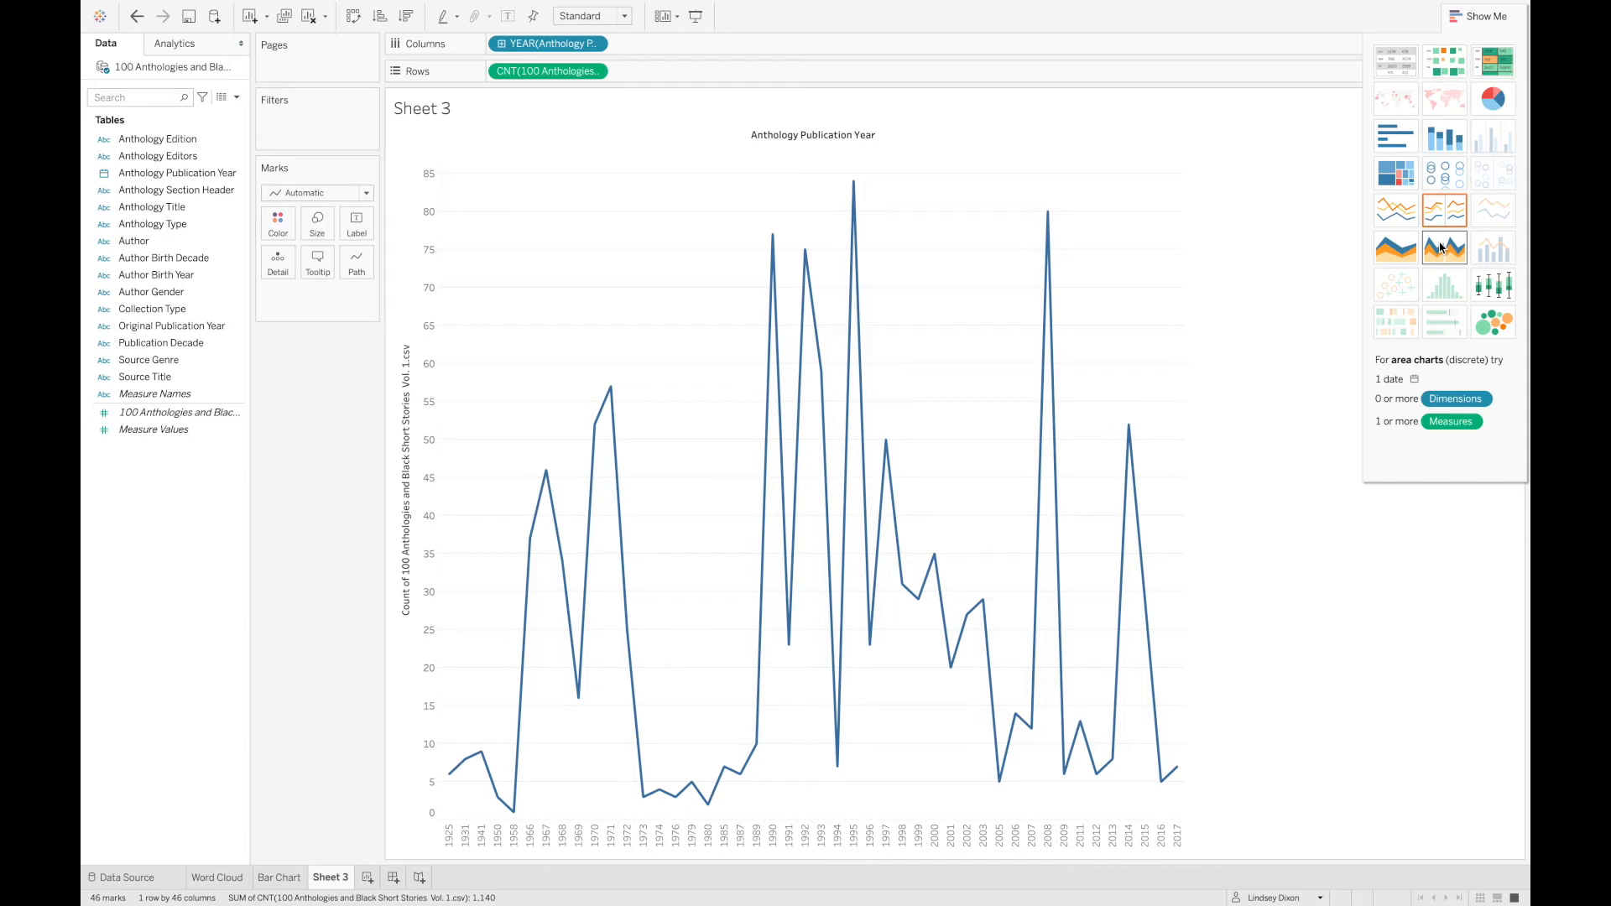
left_click(1441, 250)
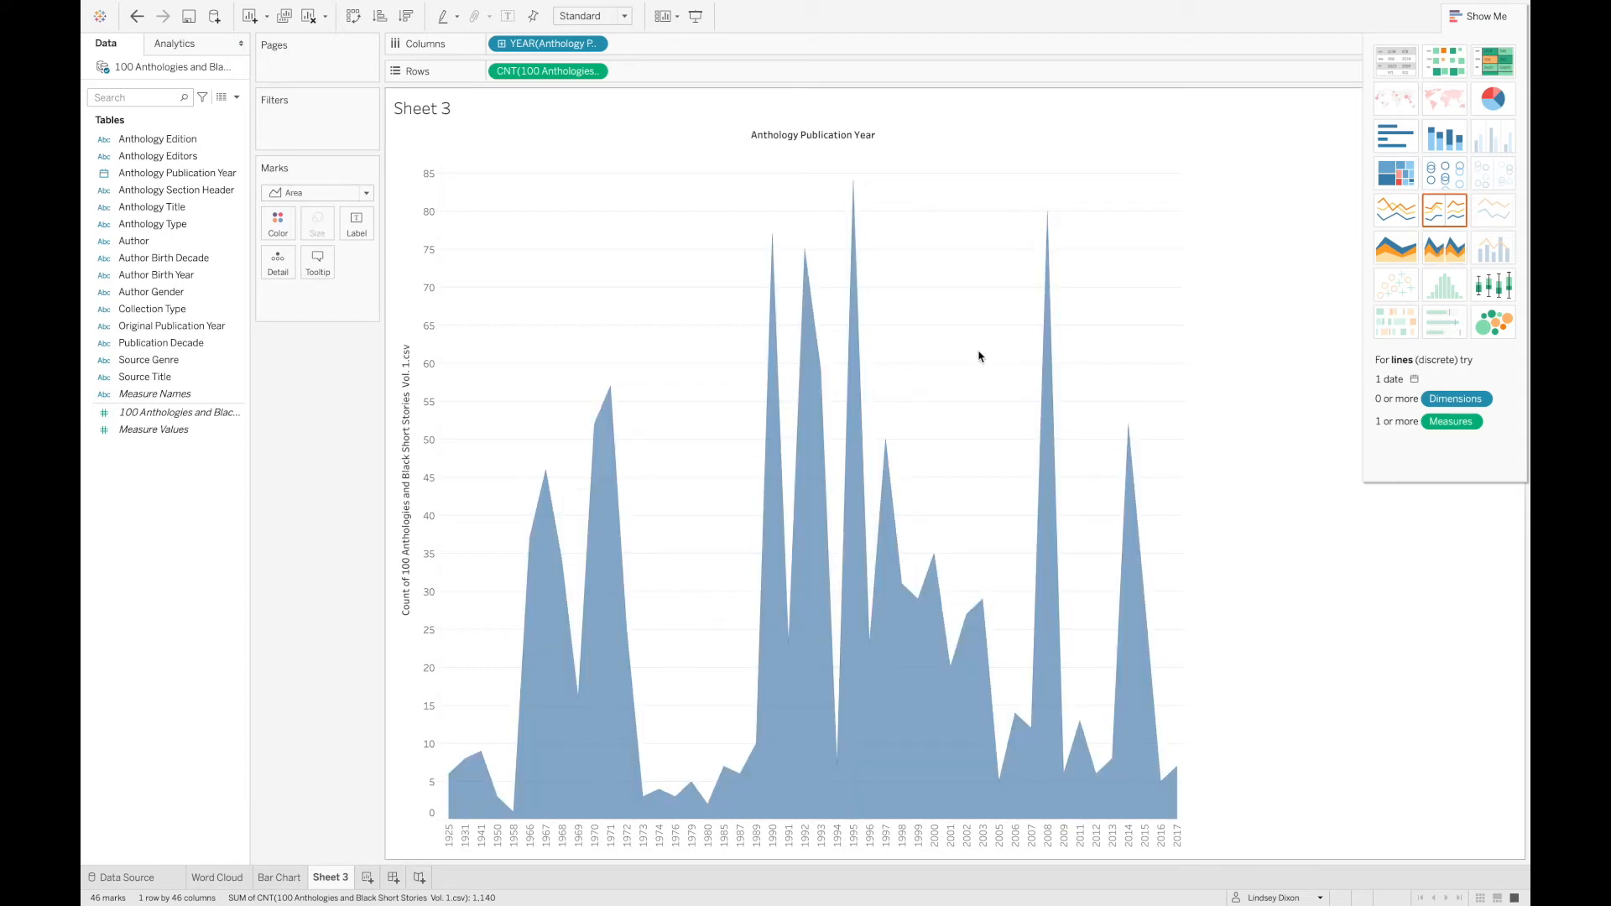
- Title the area chart "What Years Are There Notable Peaks With Short Stories Being Published?" and center the title
double_click(466, 115)
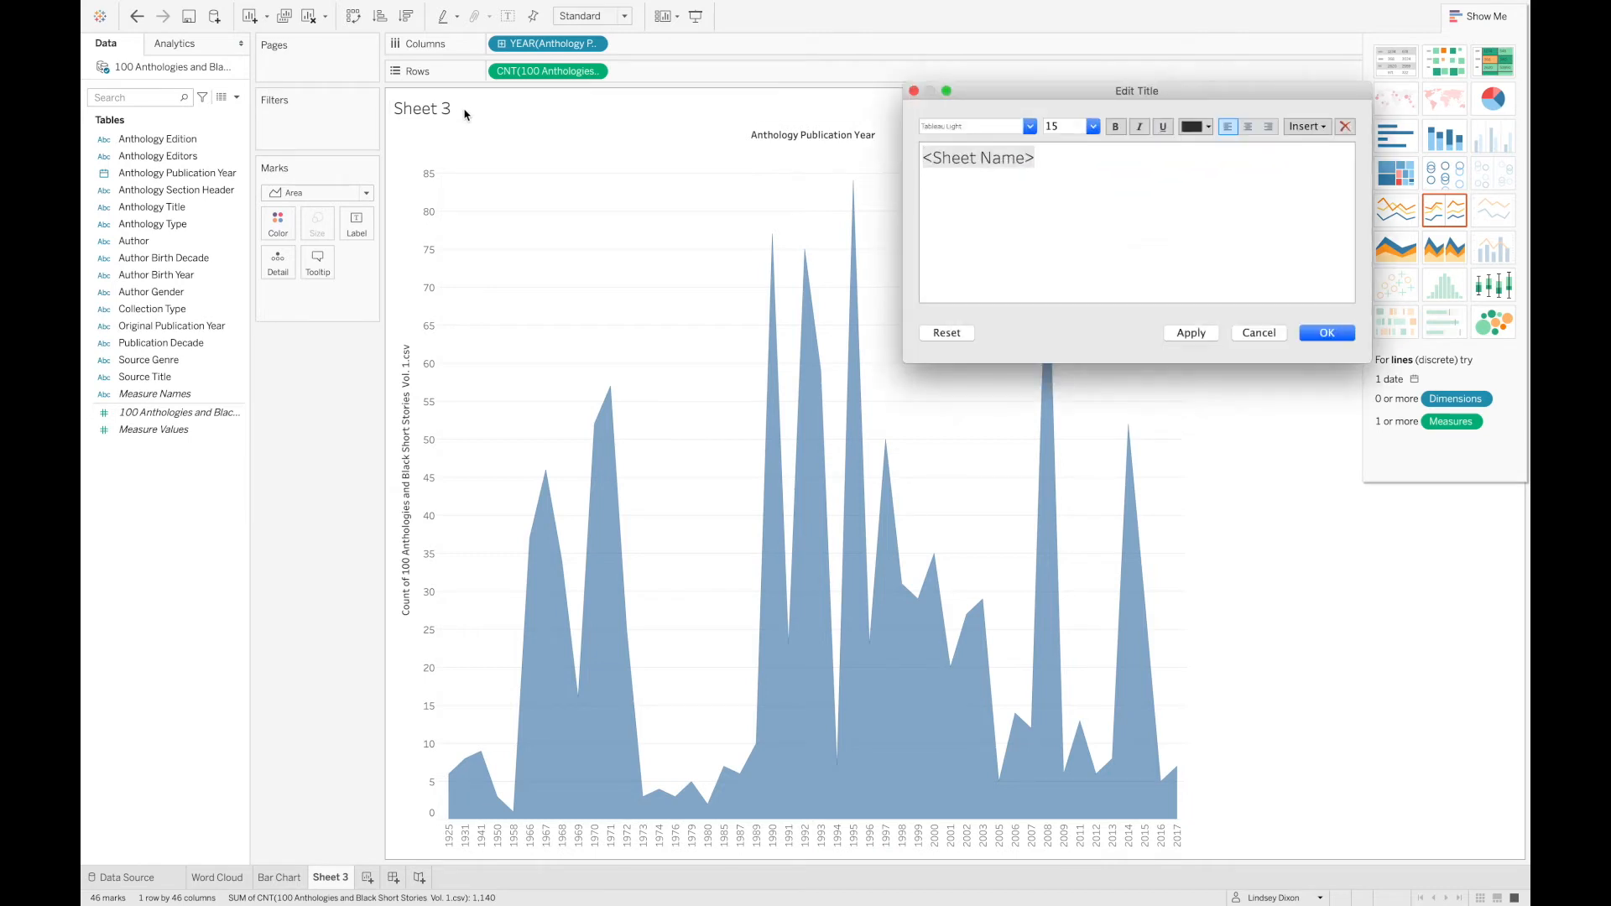
type("What Years Are There Notable Peaks With Short Stories Being Published?")
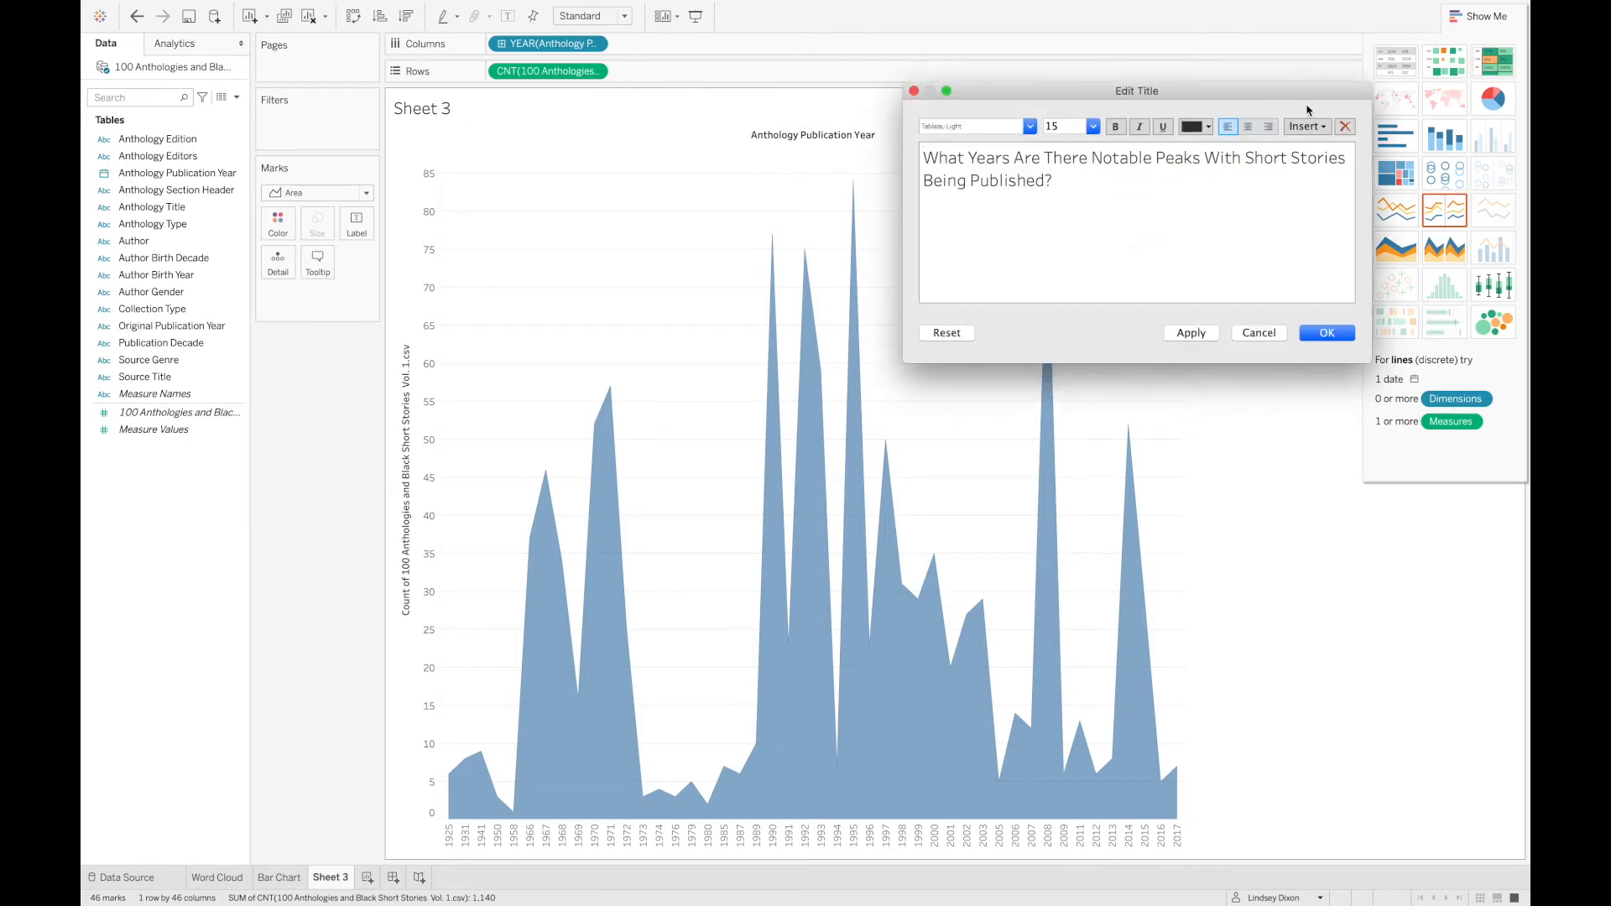
left_click(1248, 128)
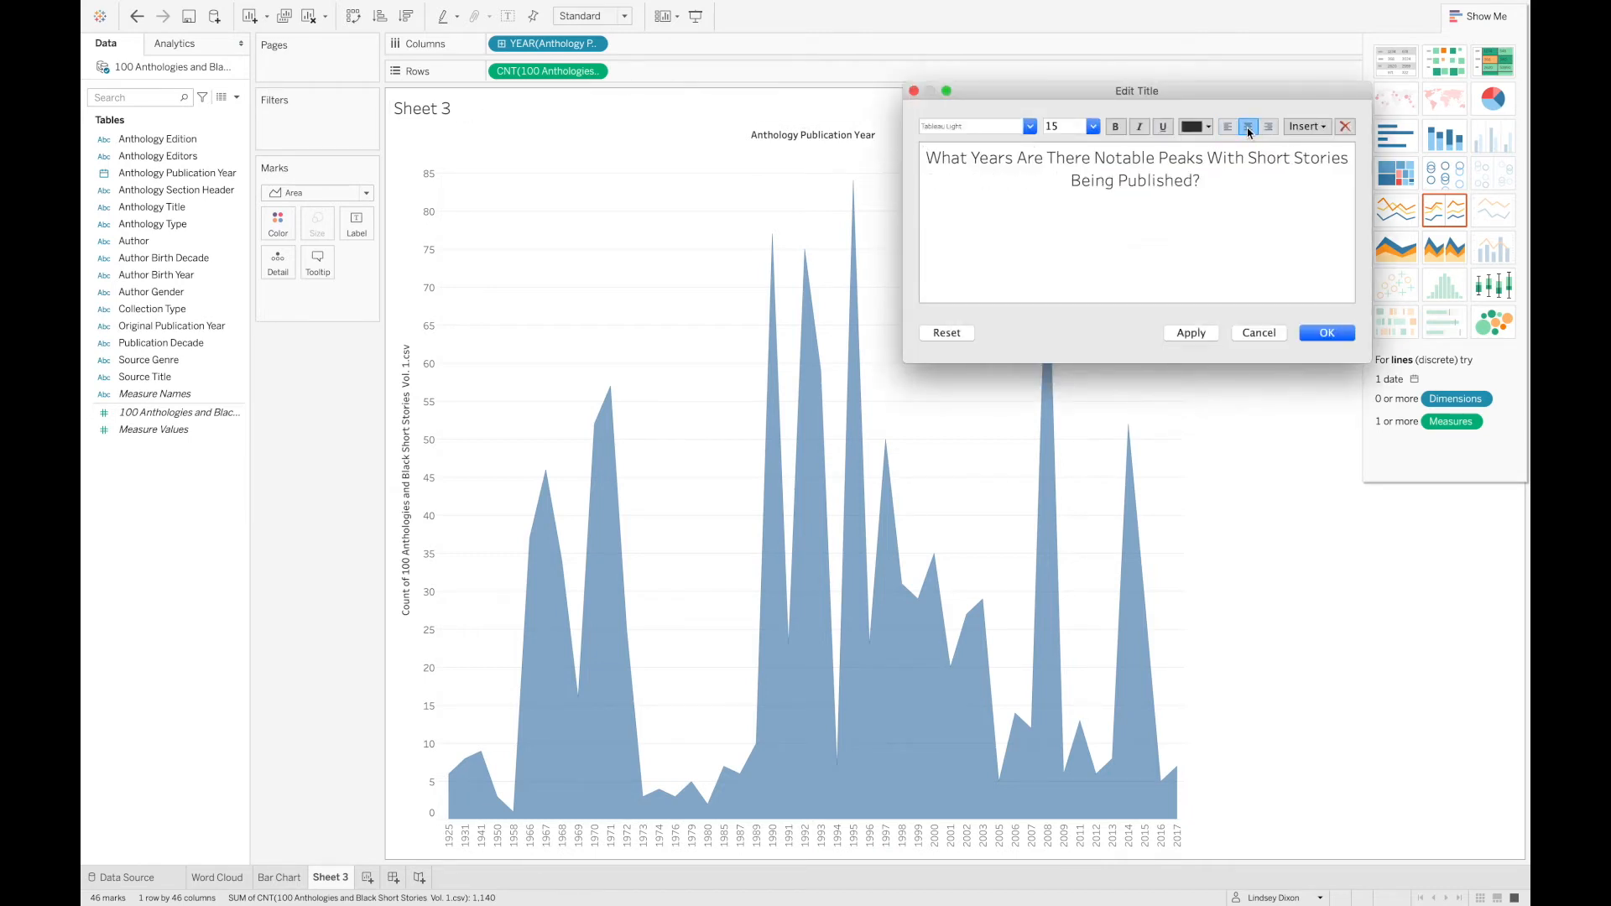
left_click(1326, 332)
- Rename Sheet 3 as Area Chart
double_click(324, 886)
key("BackSpace")
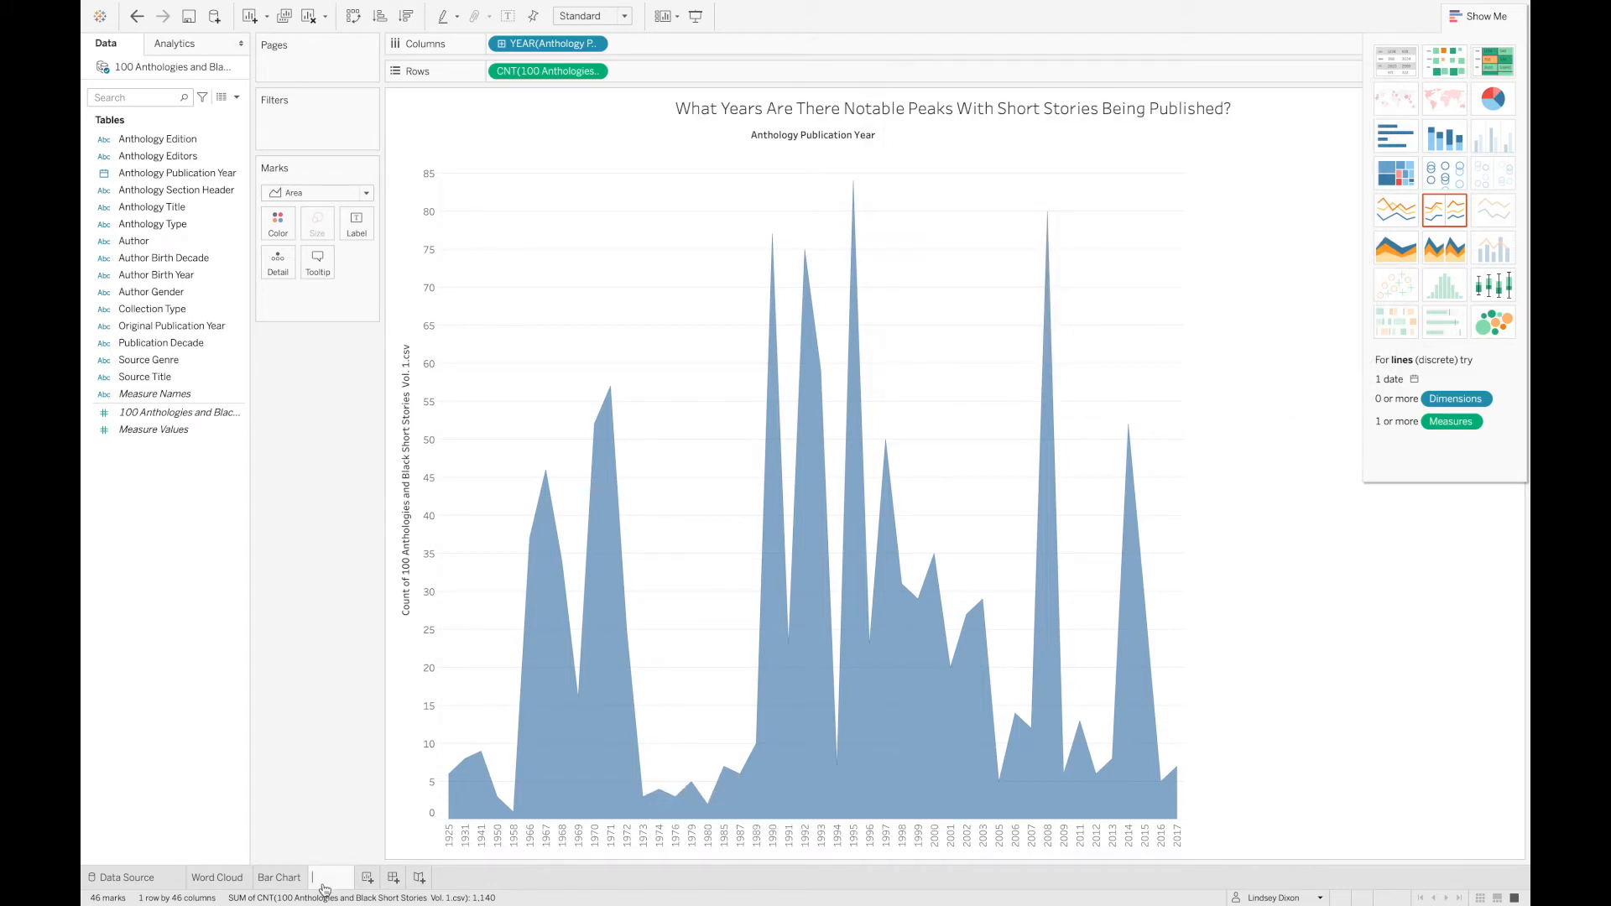
type("Area Chart")
left_click(330, 754)
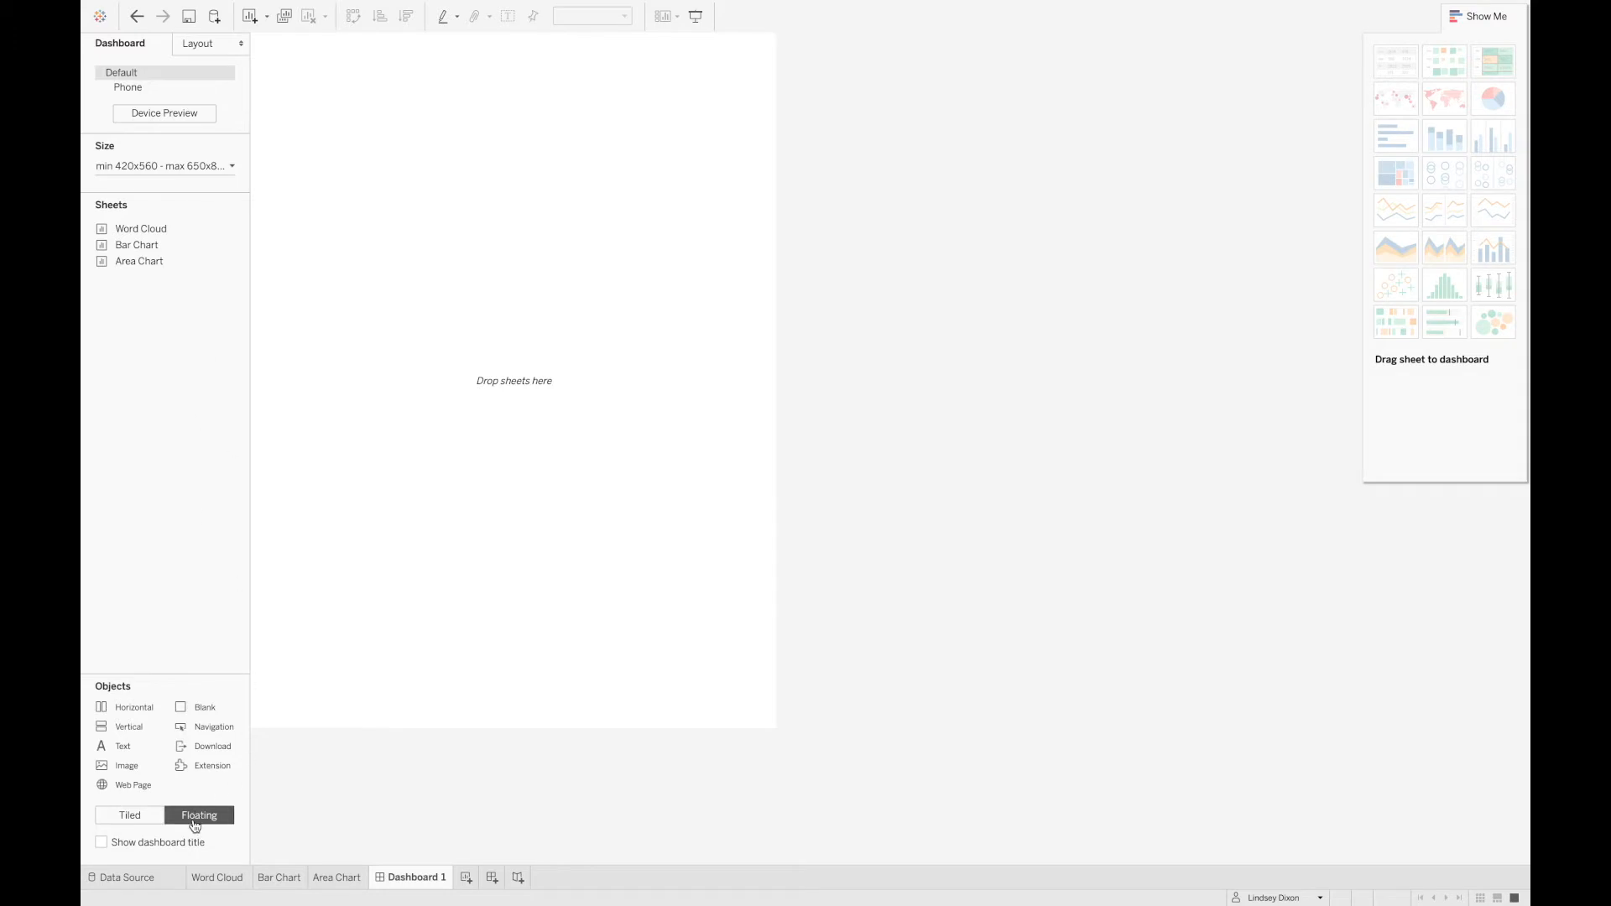
- Set the dashboard size to a width of 1120 px, fitted to height
left_click(233, 168)
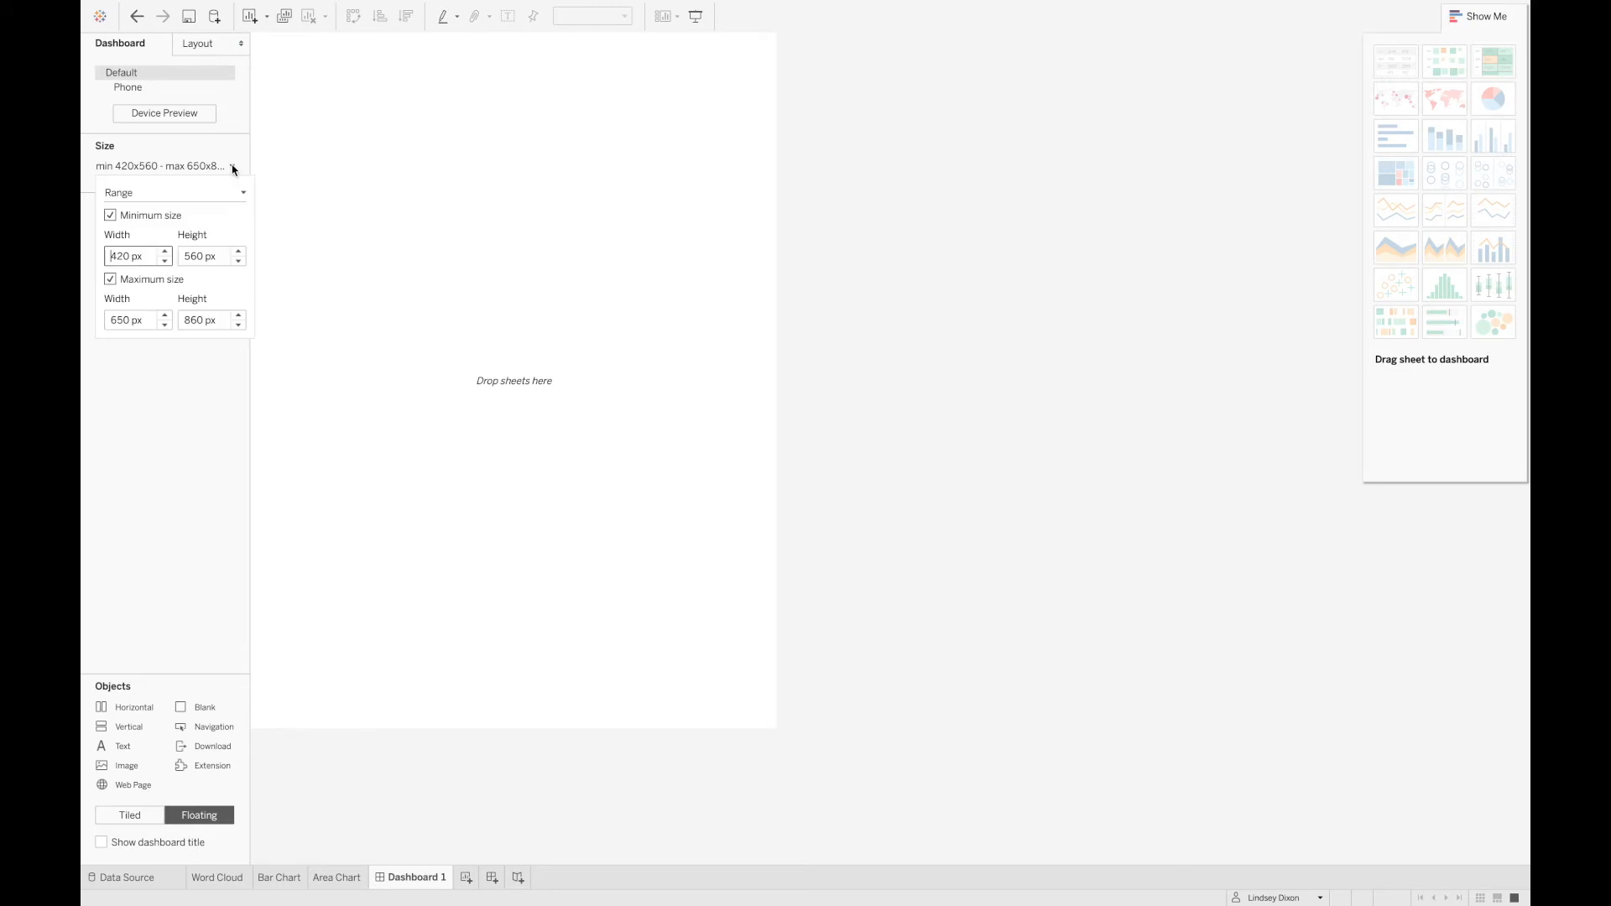
left_click_drag(166, 252, 239, 252)
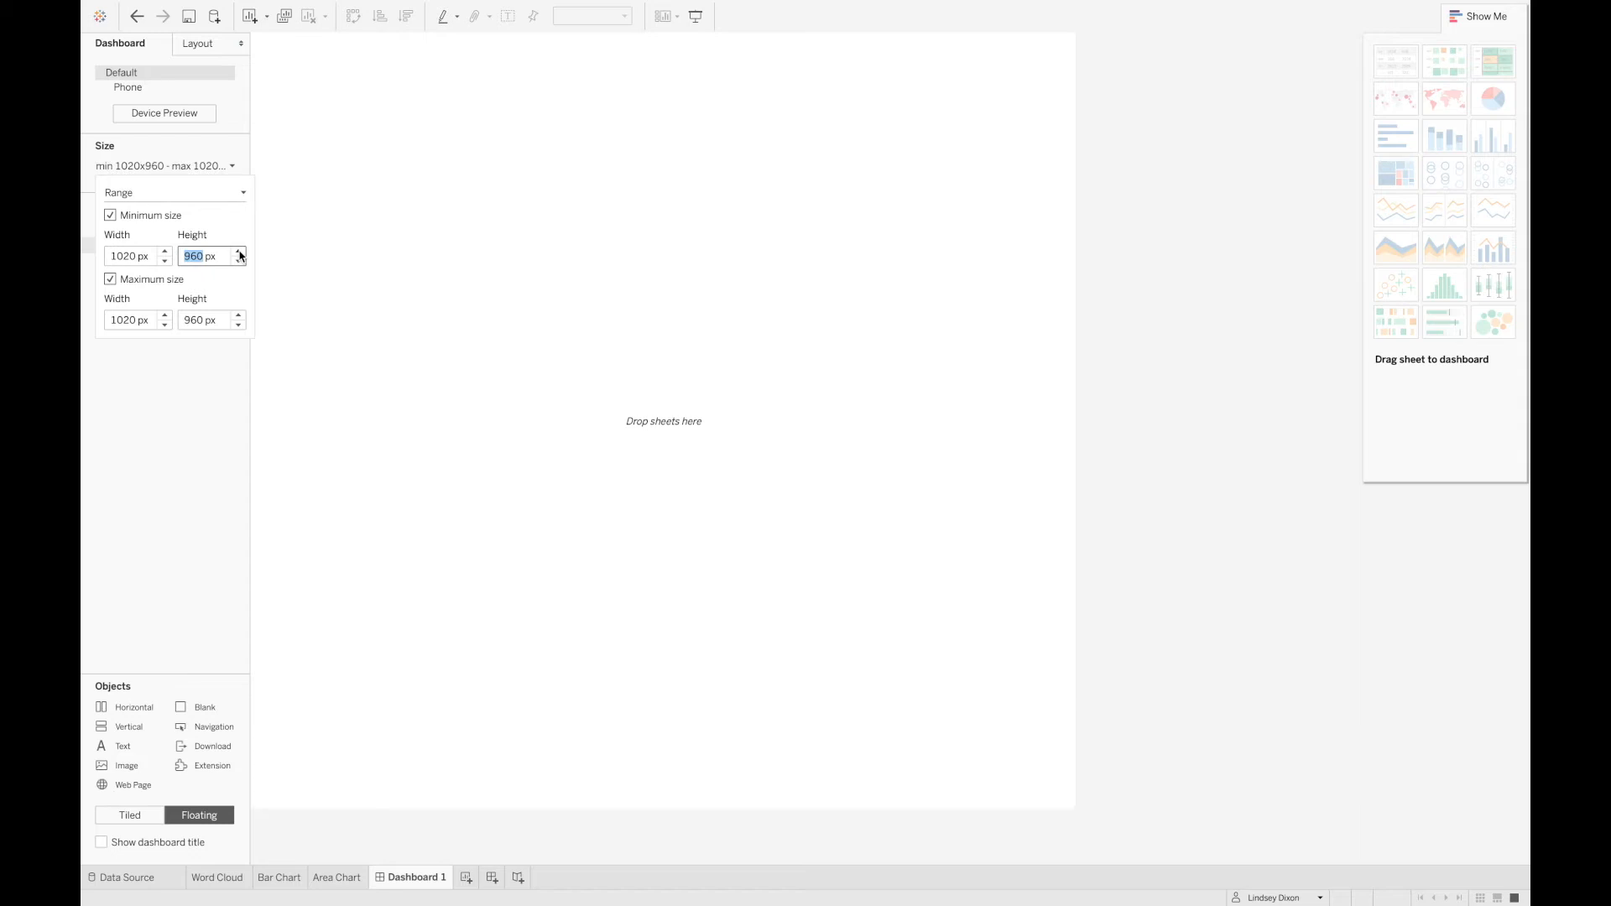
left_click(141, 423)
- Place the Word Cloud sheet near the top of the dashboard as a floating object and widen it on both sides
mouse_move(154, 233)
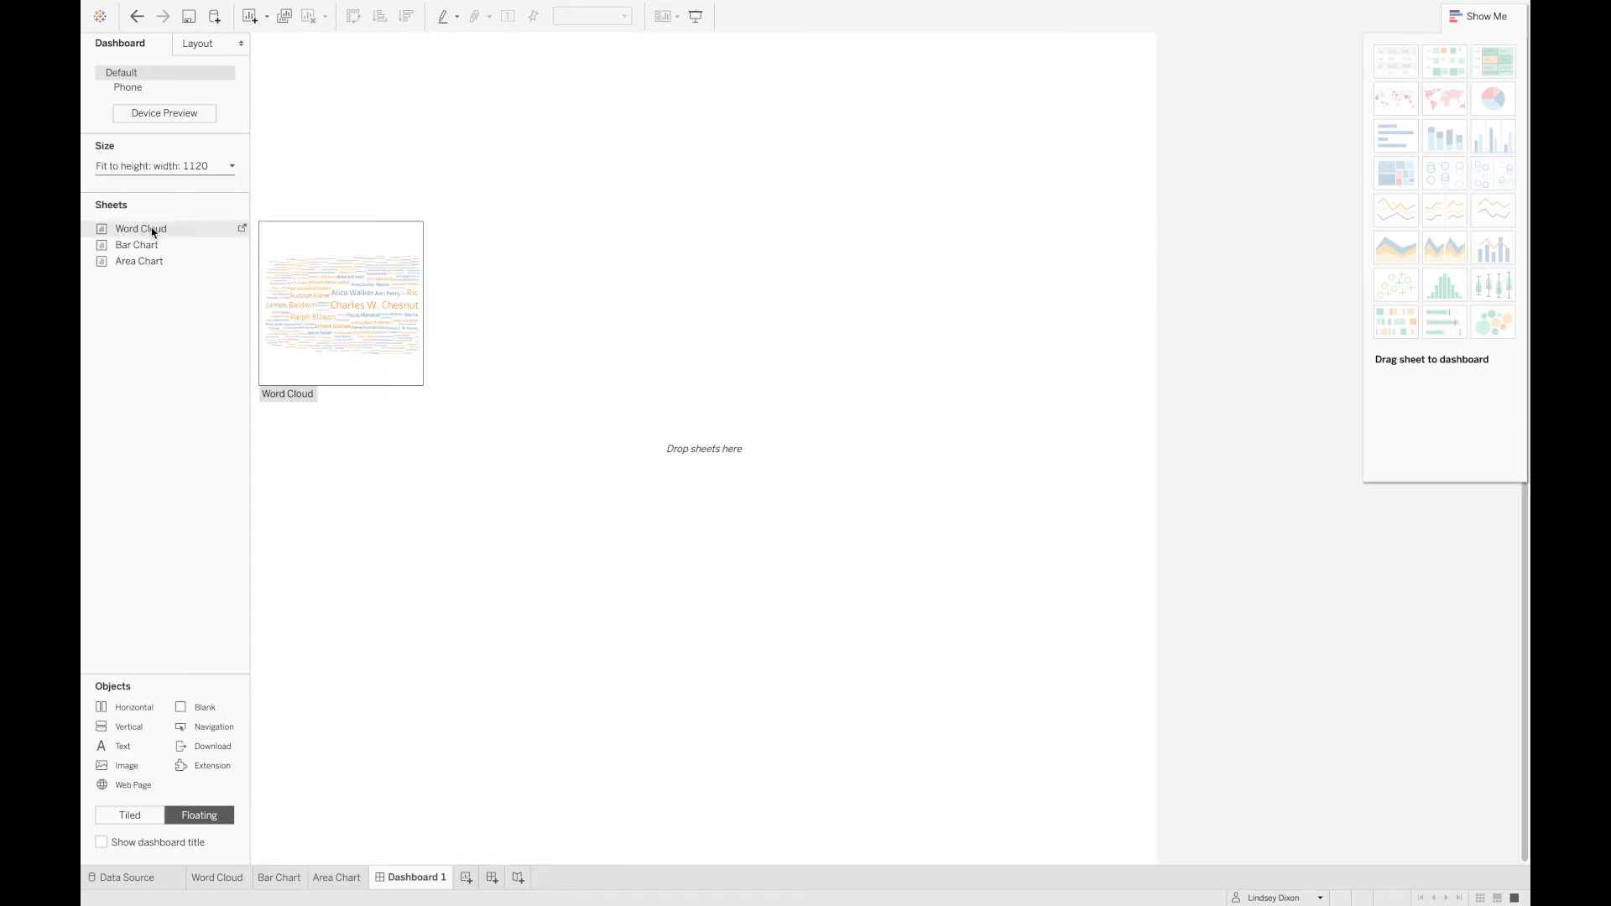
left_click_drag(152, 233, 366, 130)
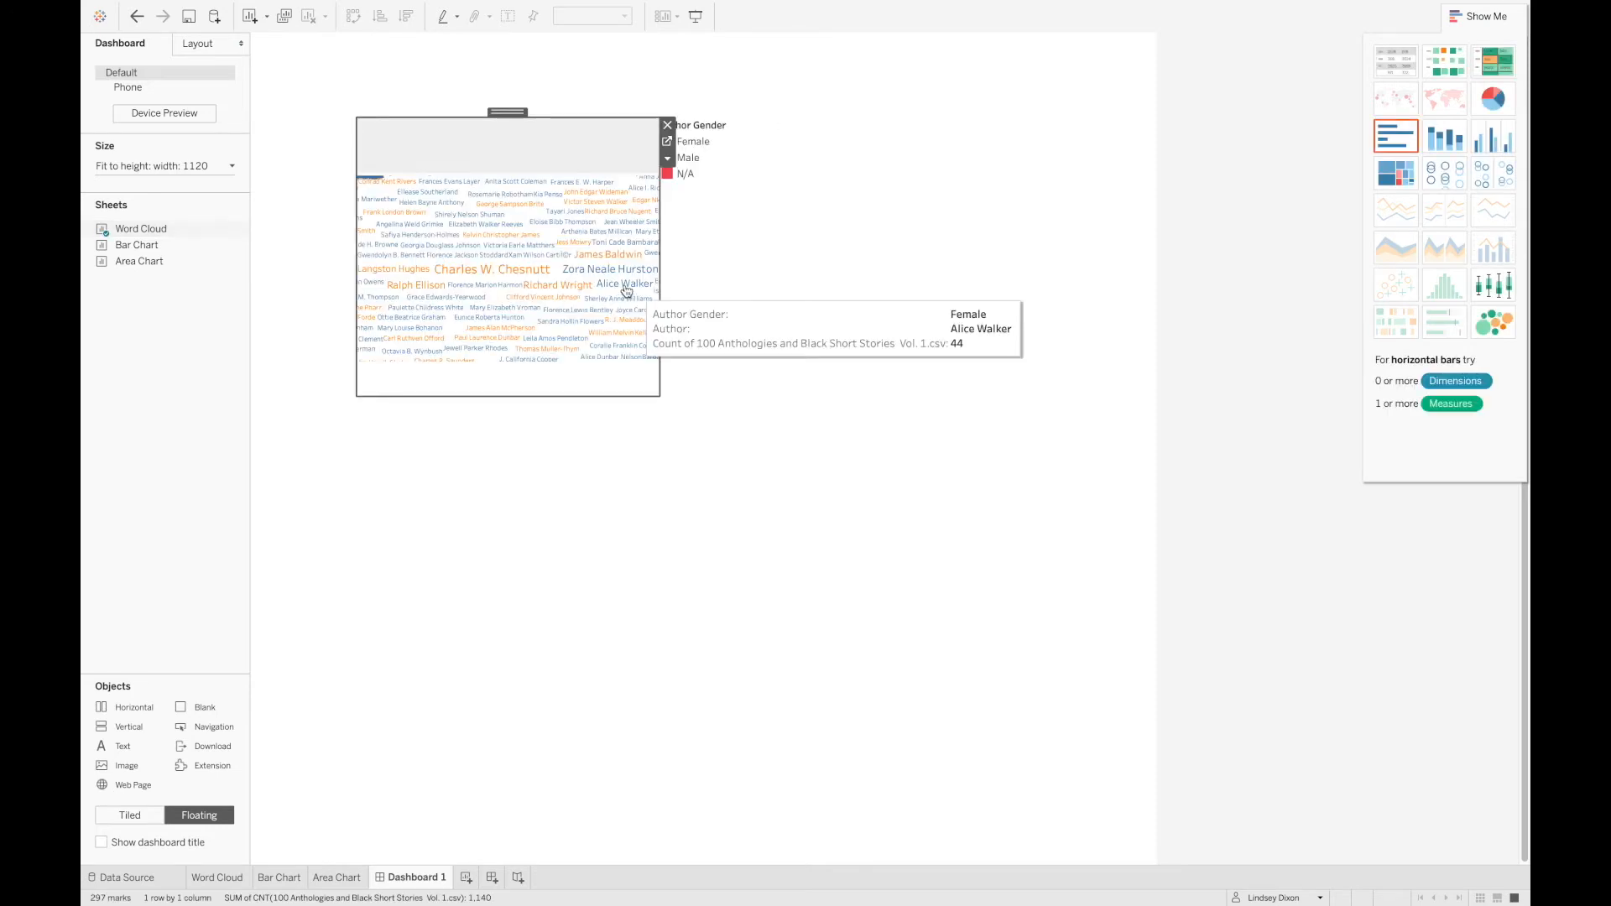
left_click_drag(356, 255, 283, 263)
left_click_drag(659, 280, 830, 284)
left_click(738, 237)
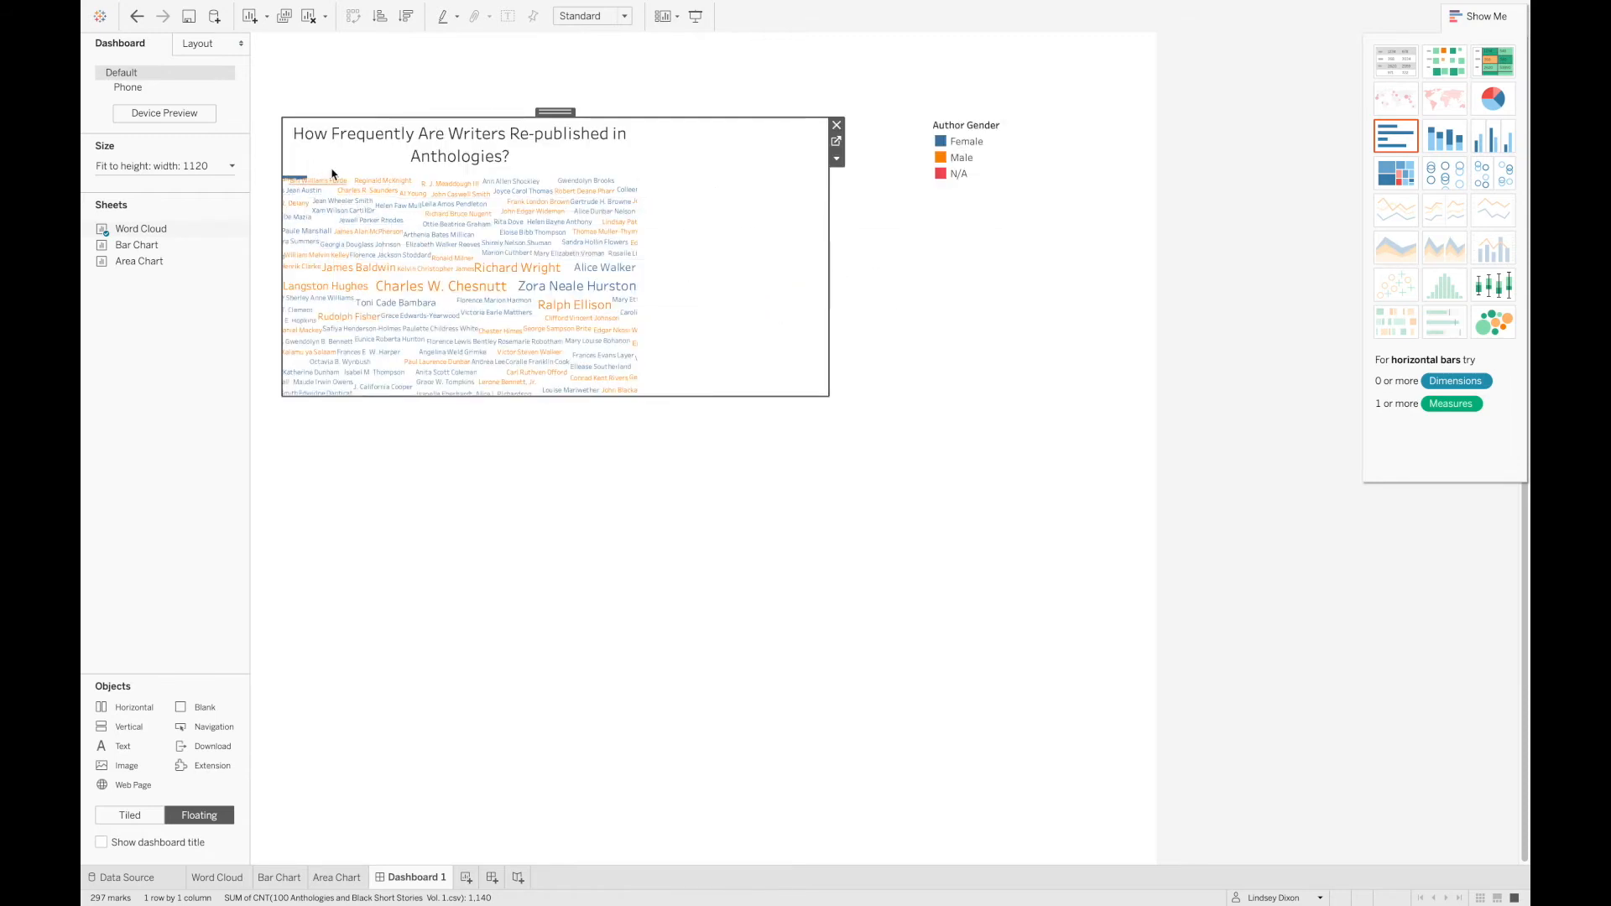
- Fit the word cloud to the entire view and move the Author Gender legend below its left corner
left_click(837, 160)
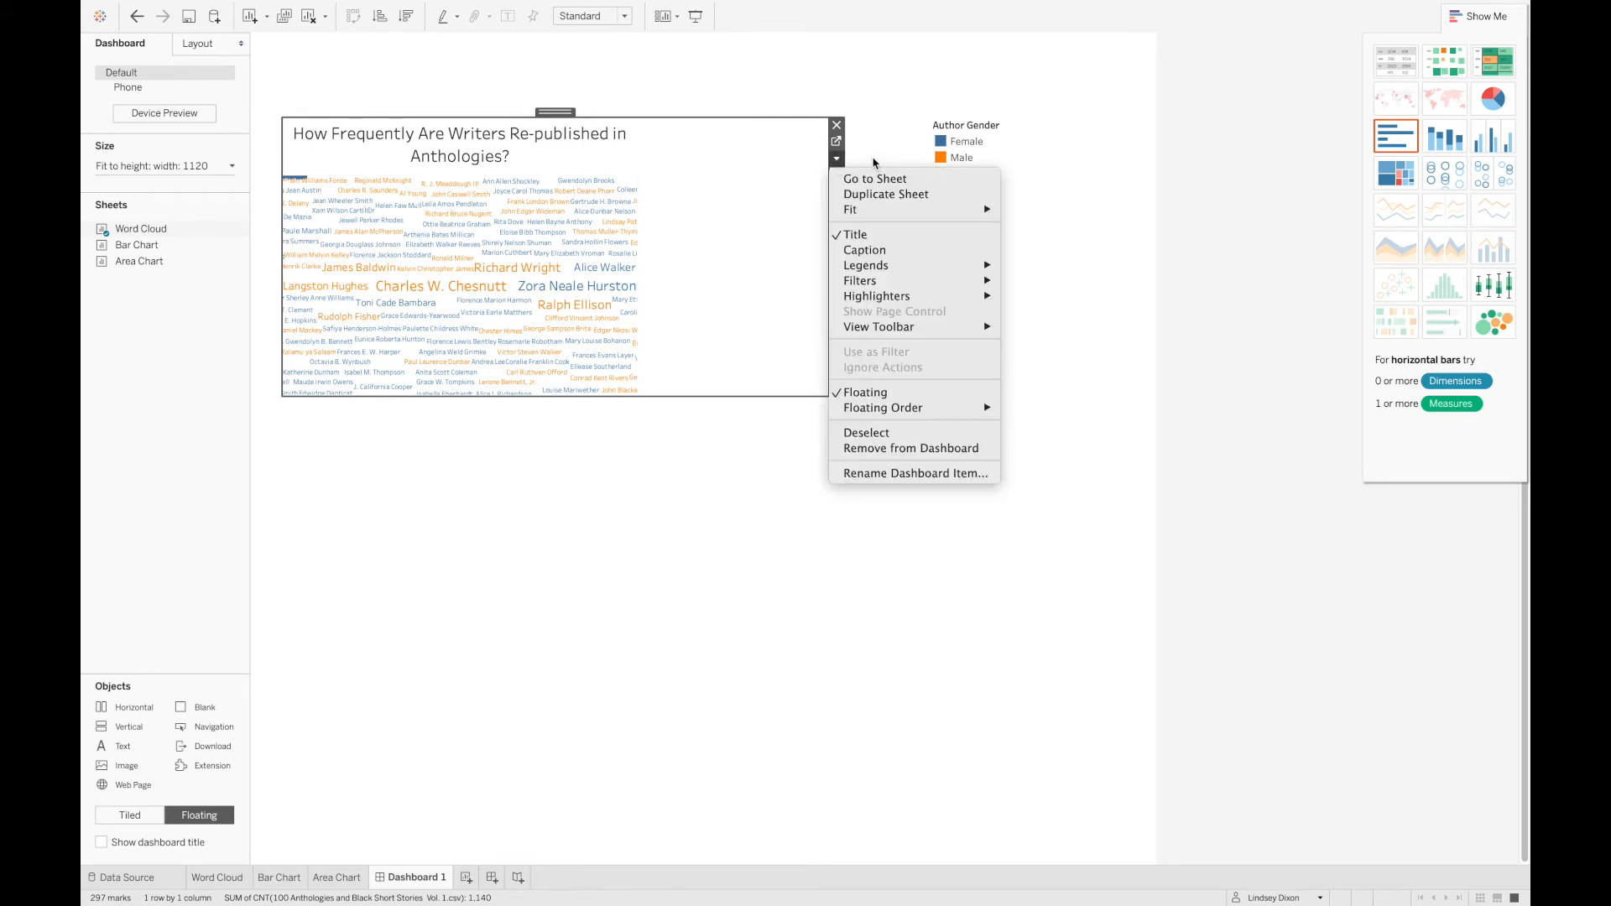
mouse_move(859, 212)
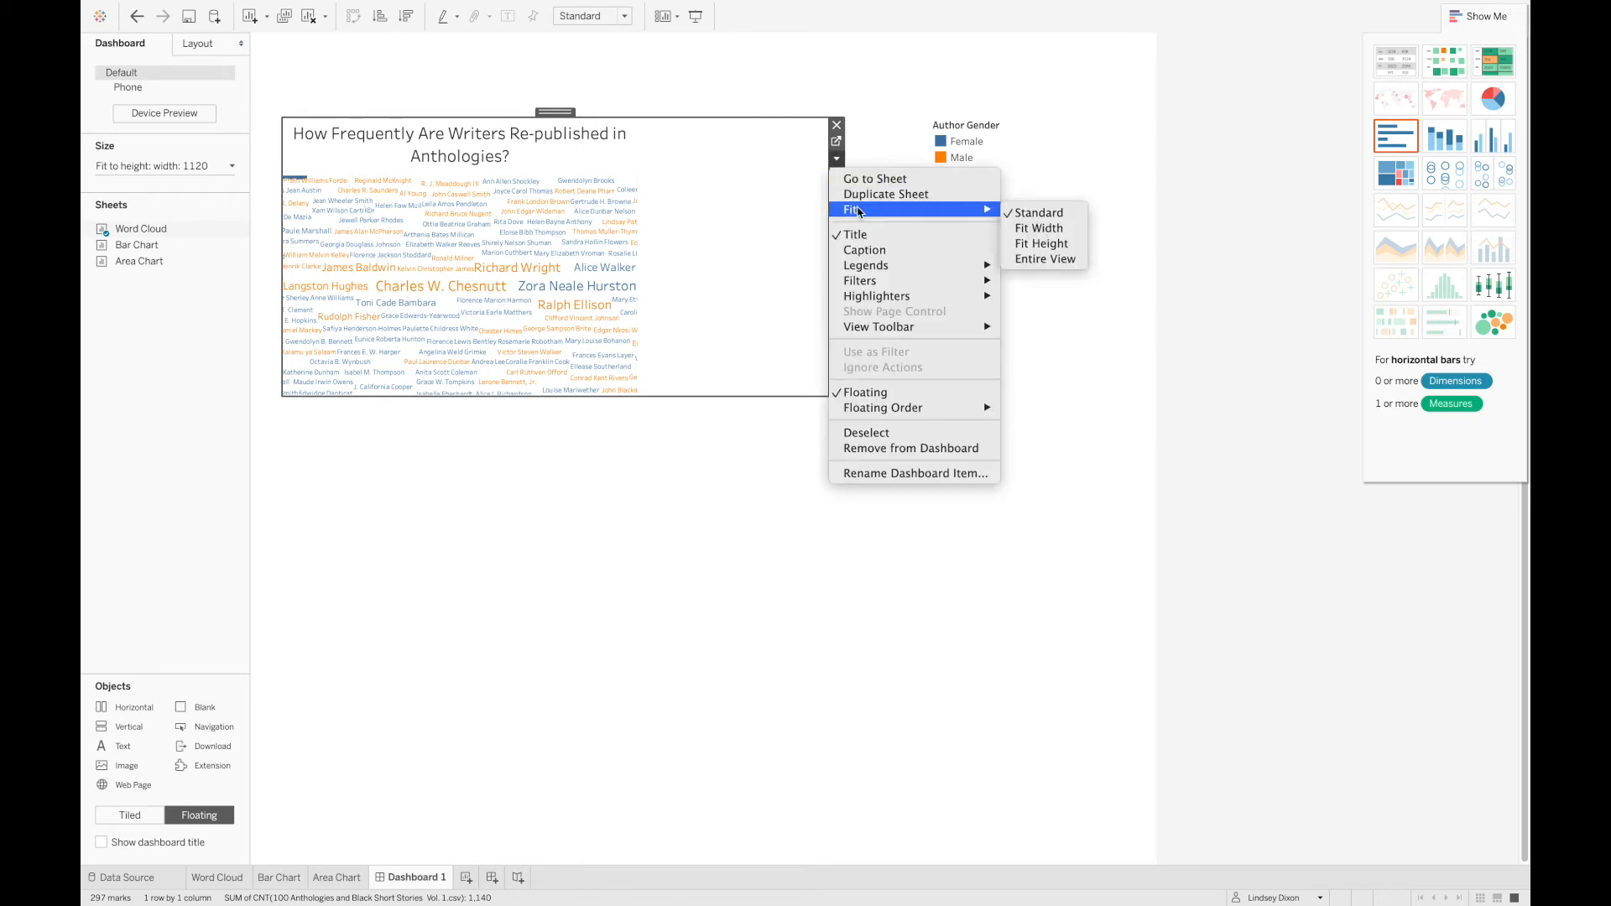
left_click(1044, 259)
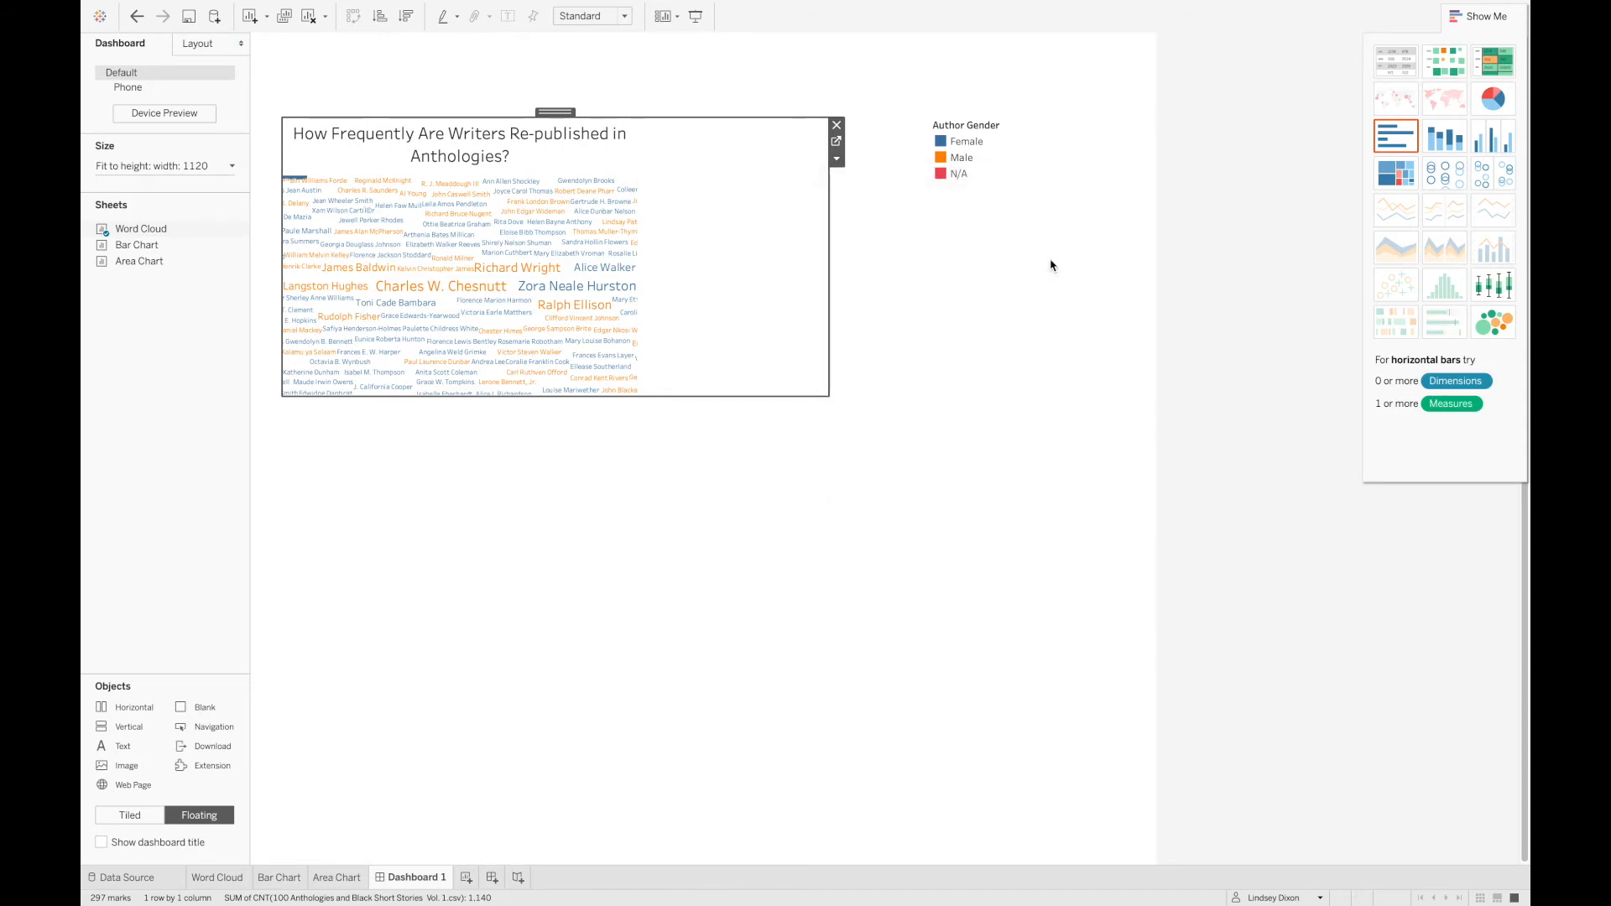
left_click(839, 159)
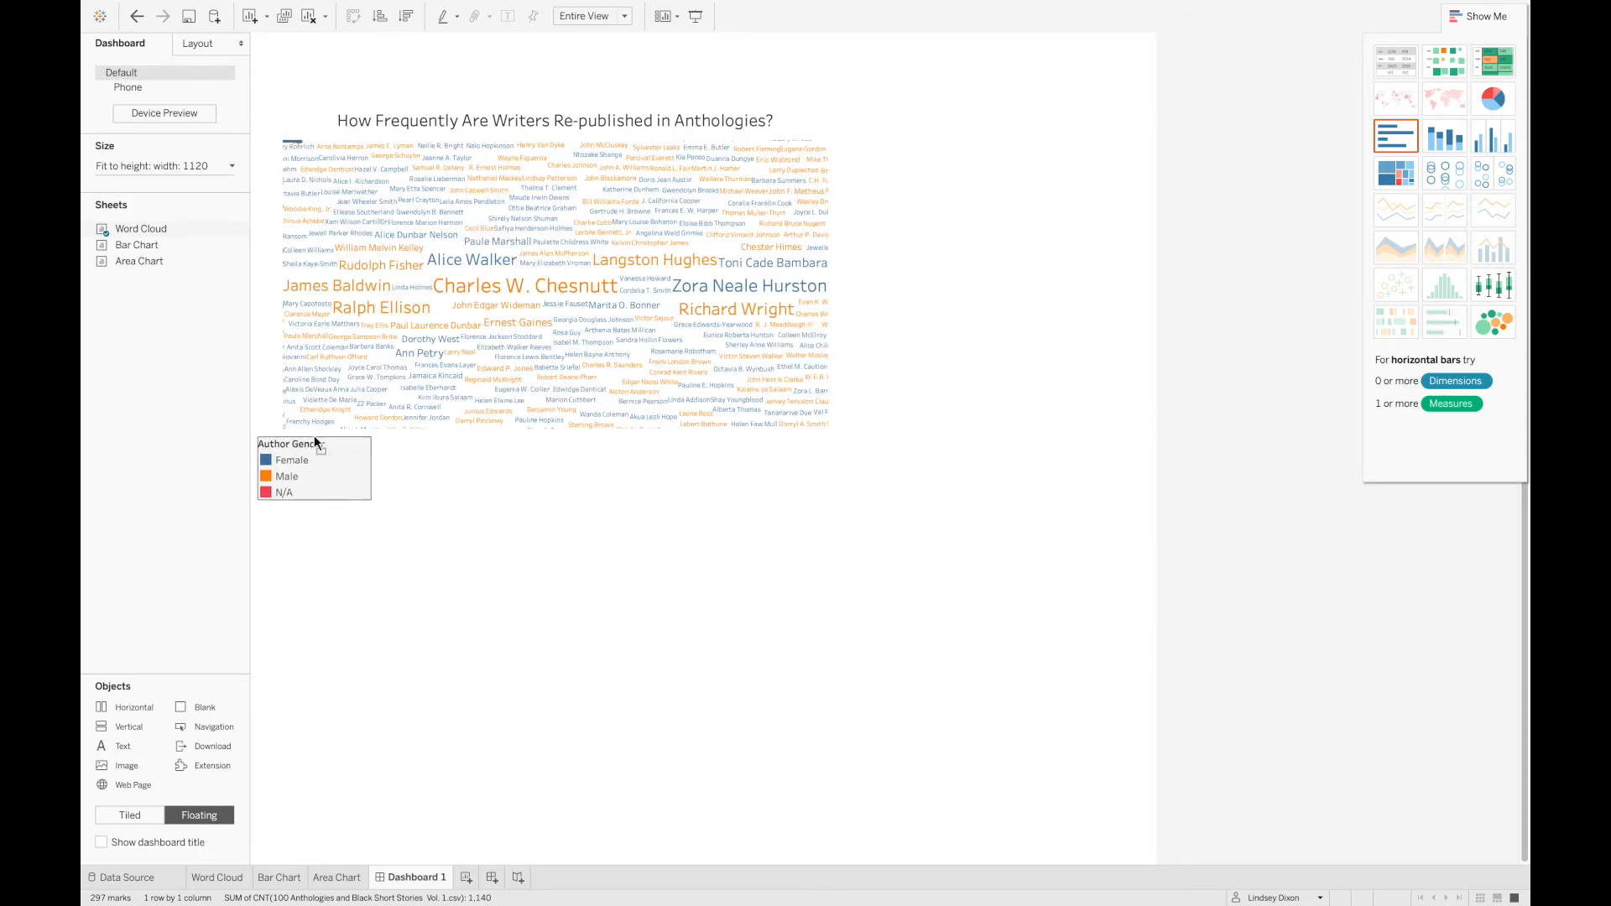
left_click_drag(314, 435, 333, 437)
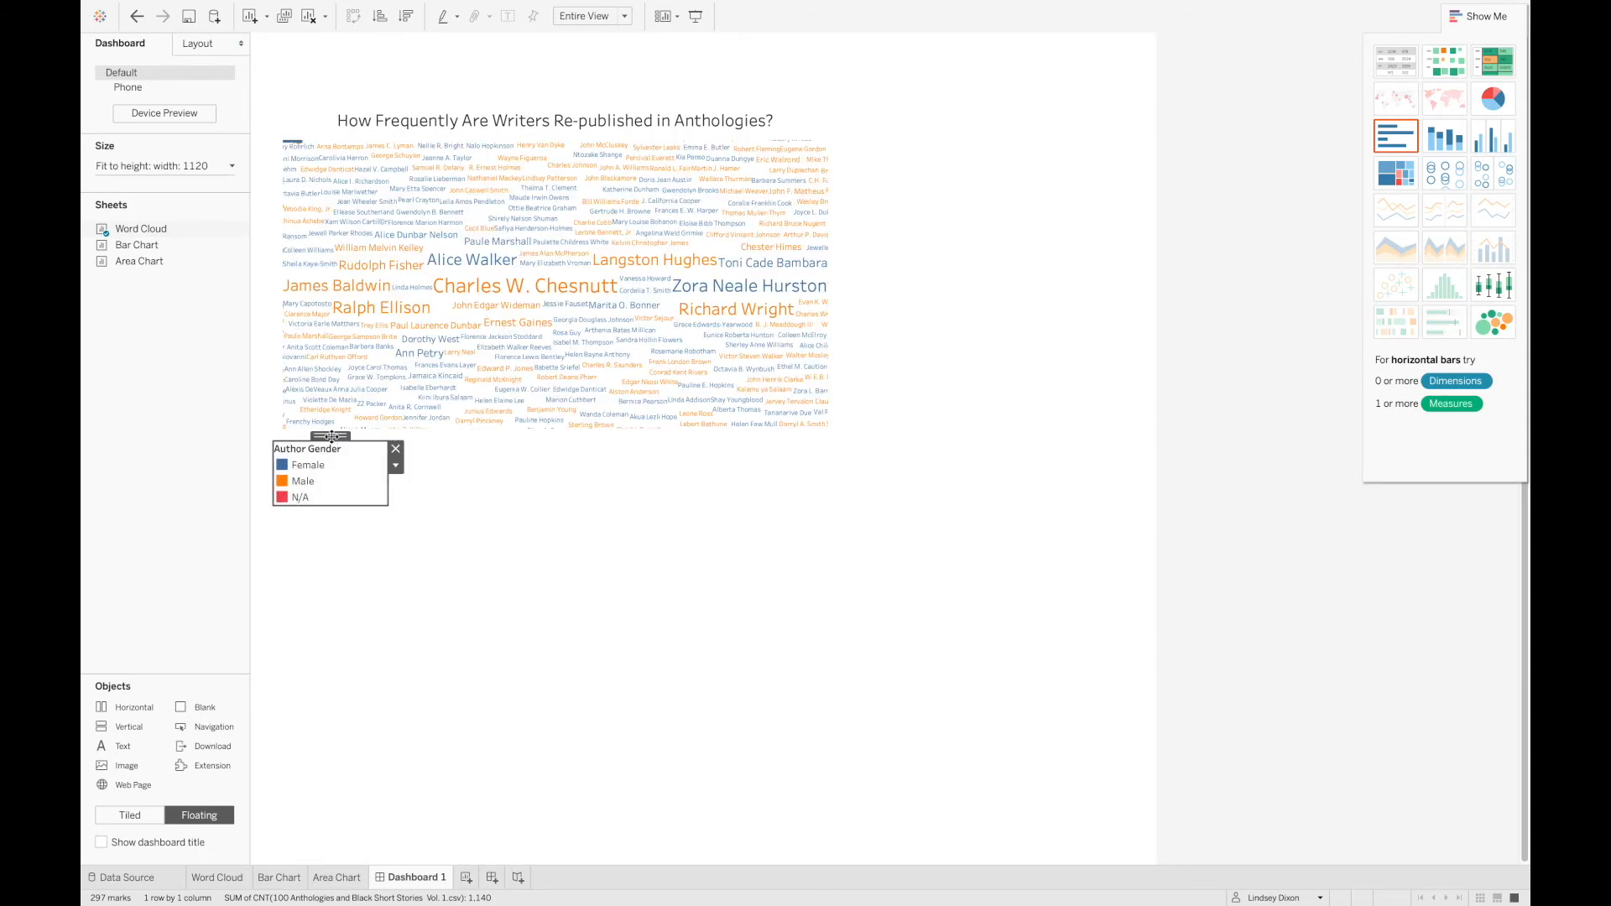
- Add a record count filter for the word cloud and place it, widened, beside the Author Gender legend
left_click(810, 125)
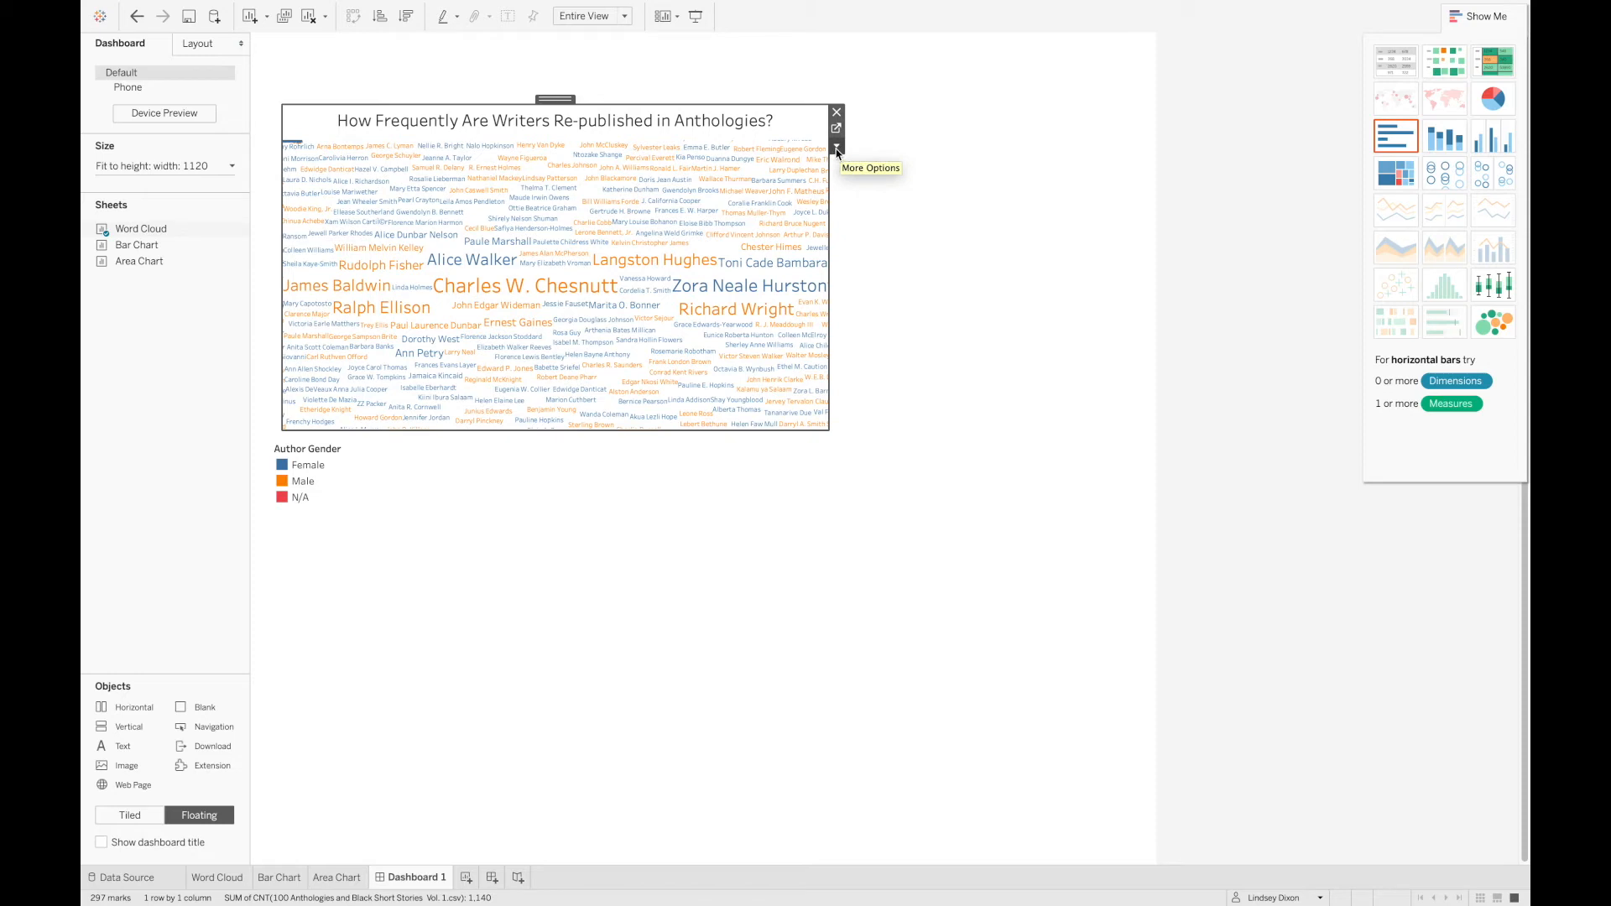
left_click(837, 148)
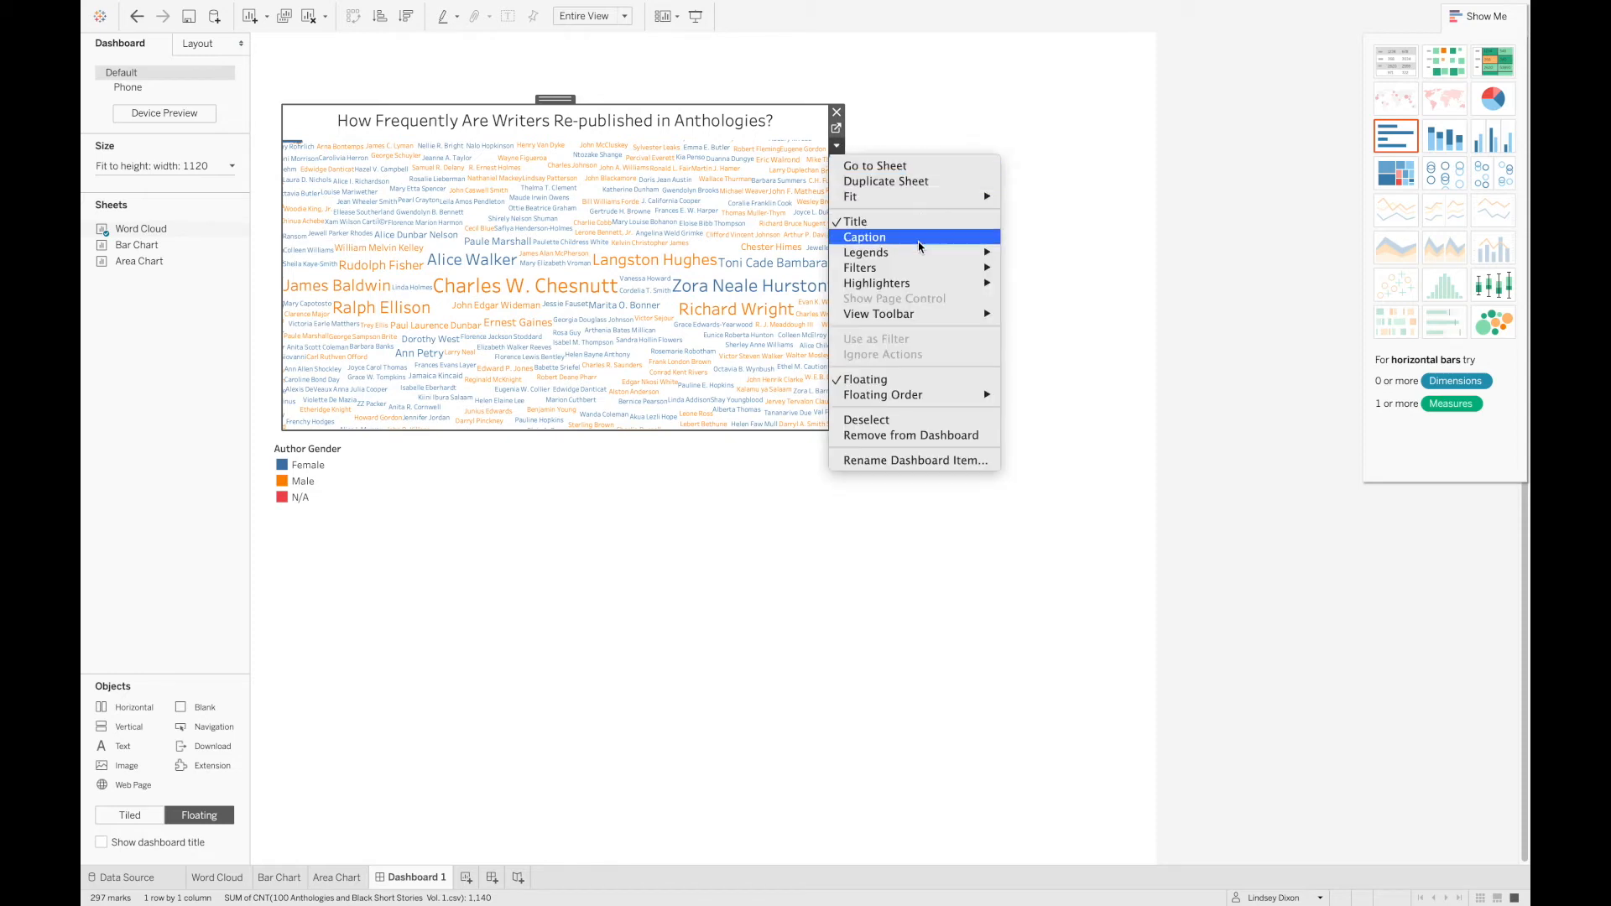
mouse_move(918, 272)
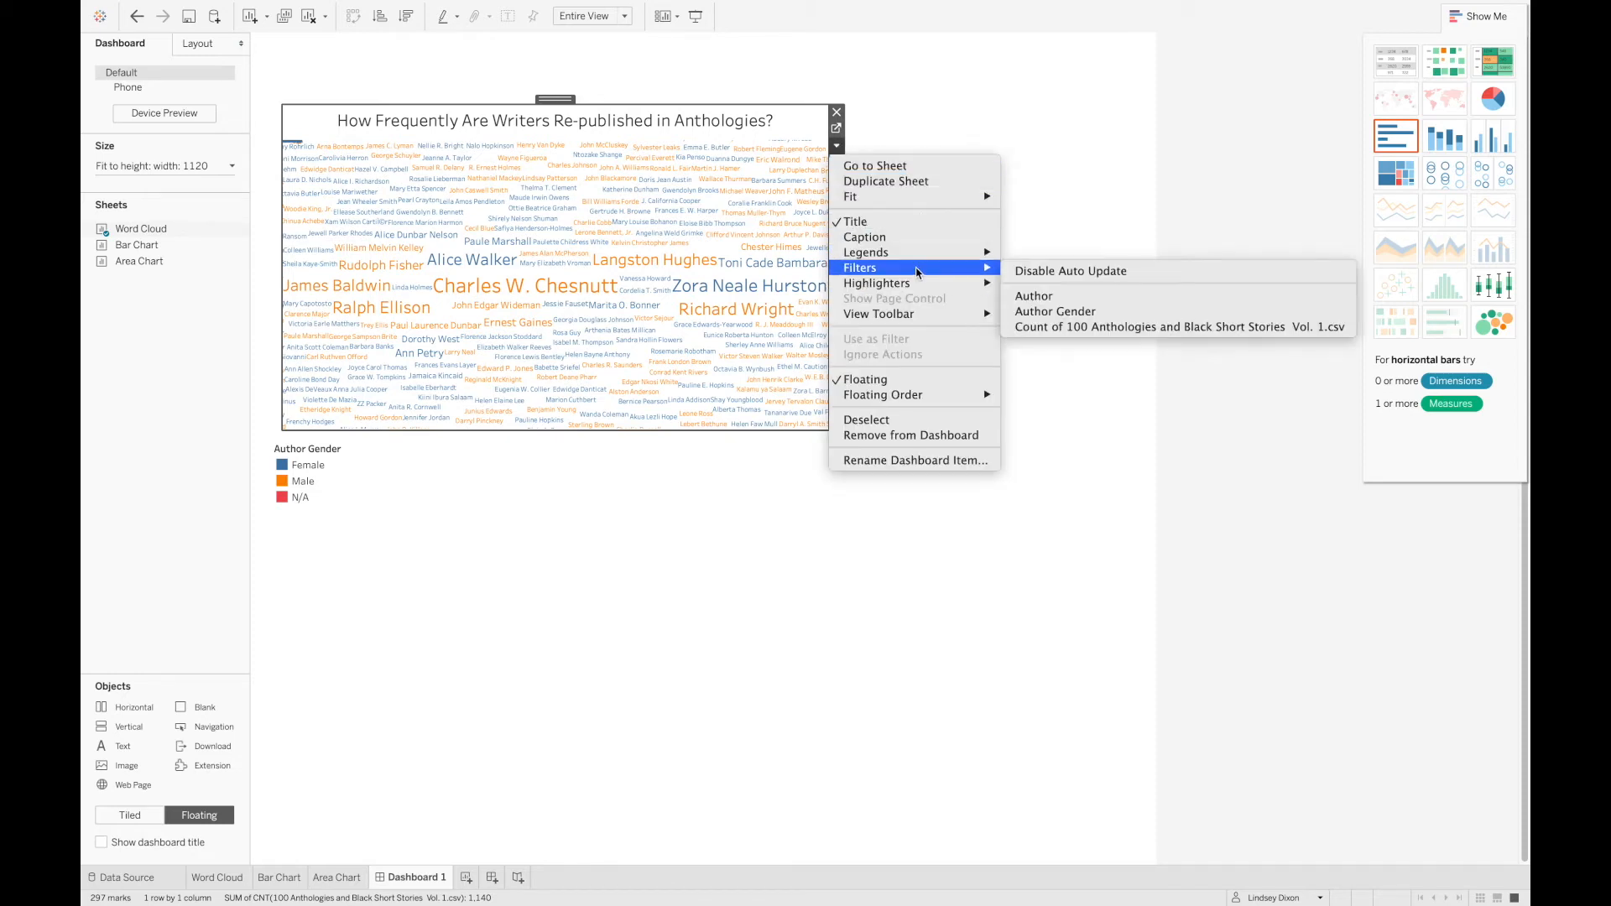
left_click(1050, 327)
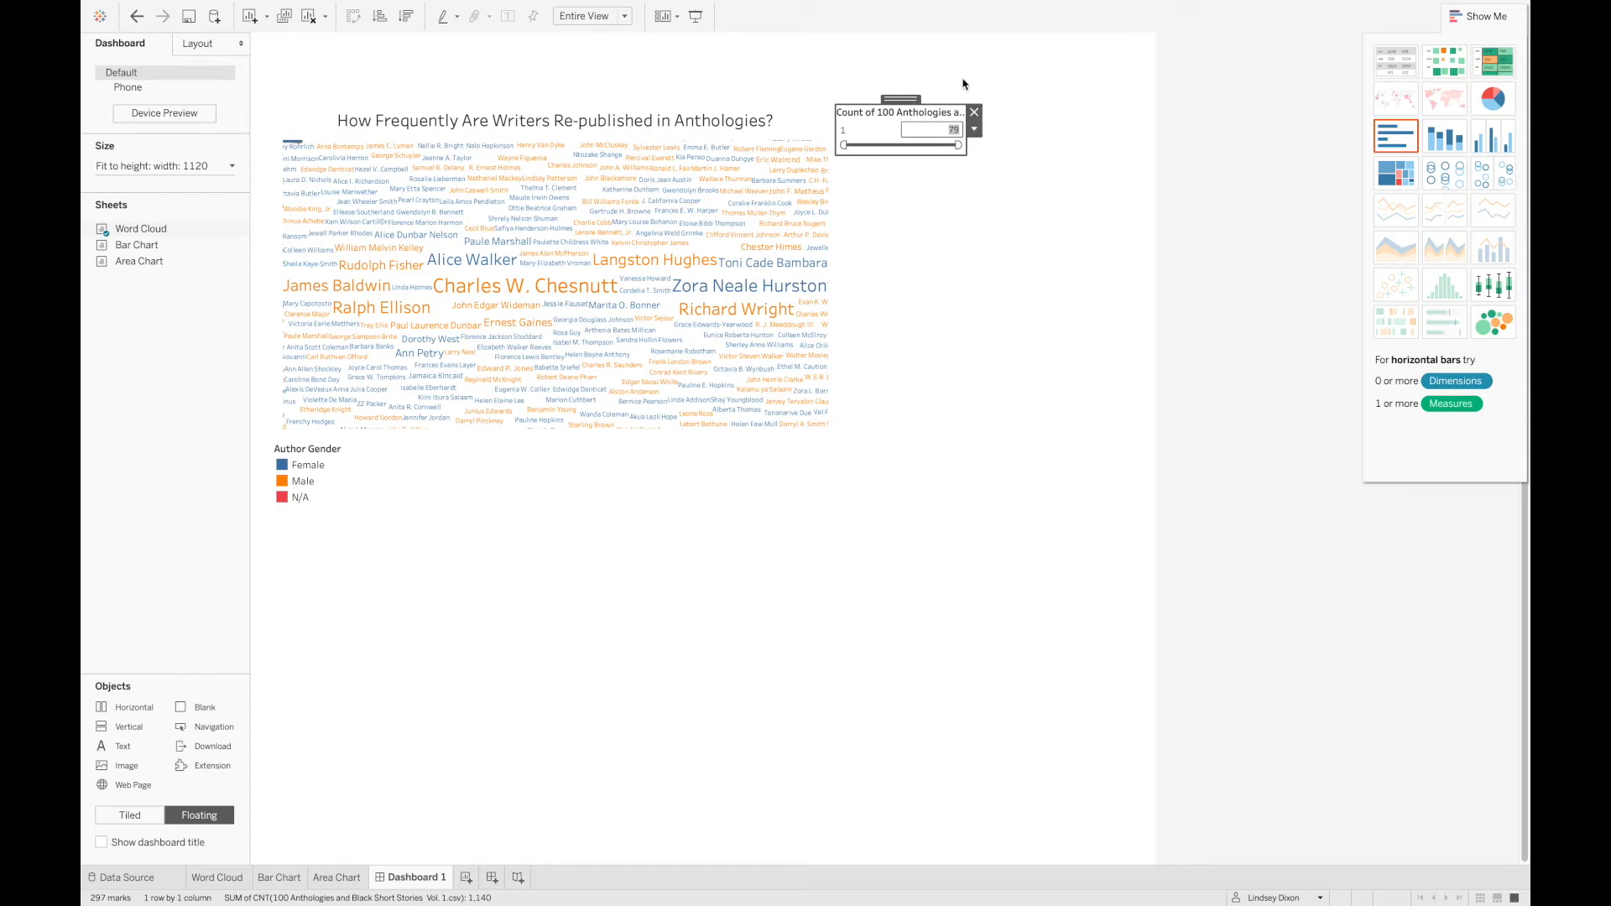
left_click(881, 267)
left_click(905, 101)
left_click_drag(905, 101, 411, 540)
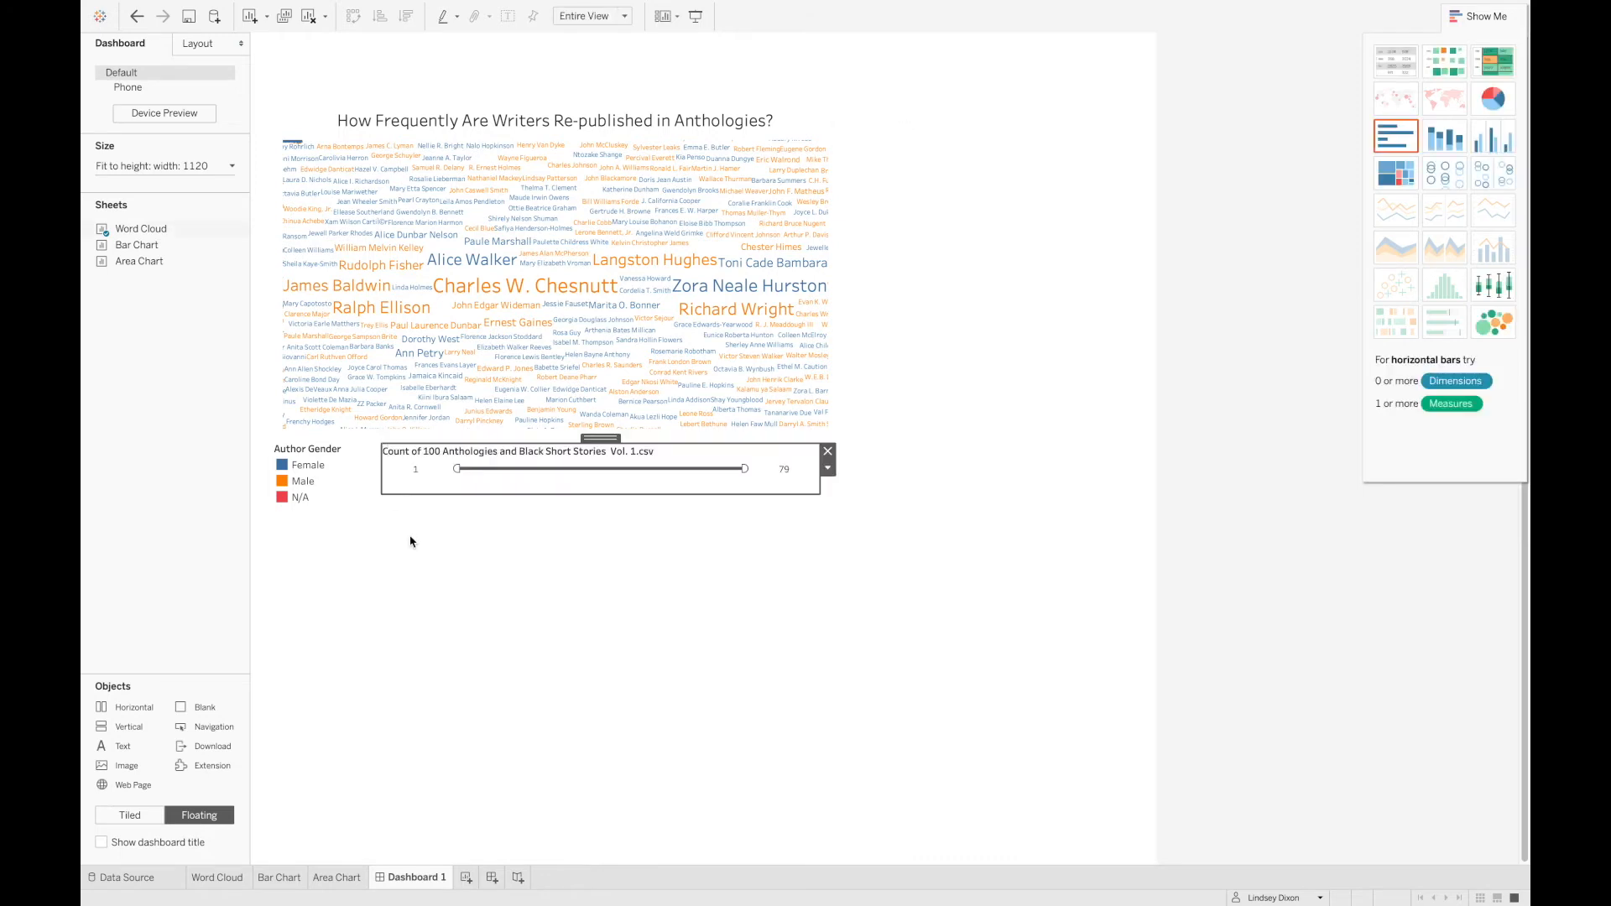
left_click(410, 539)
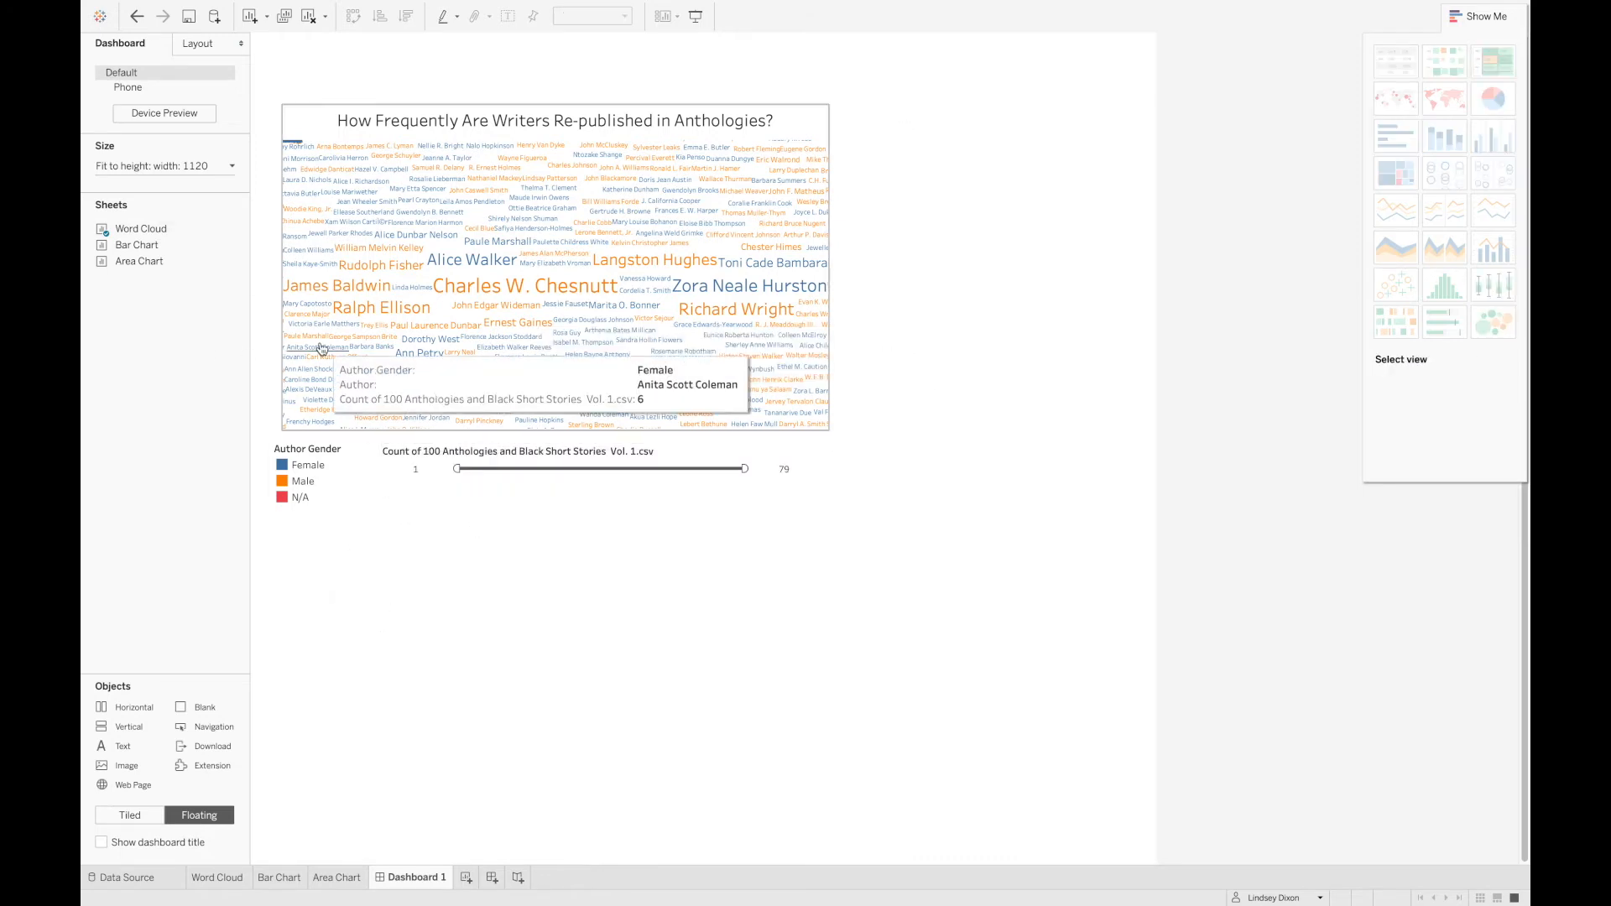
- Add the Area Chart sheet below the legend and filter, widened to match the word cloud, and place the Bar Chart sheet beneath it
mouse_move(173, 269)
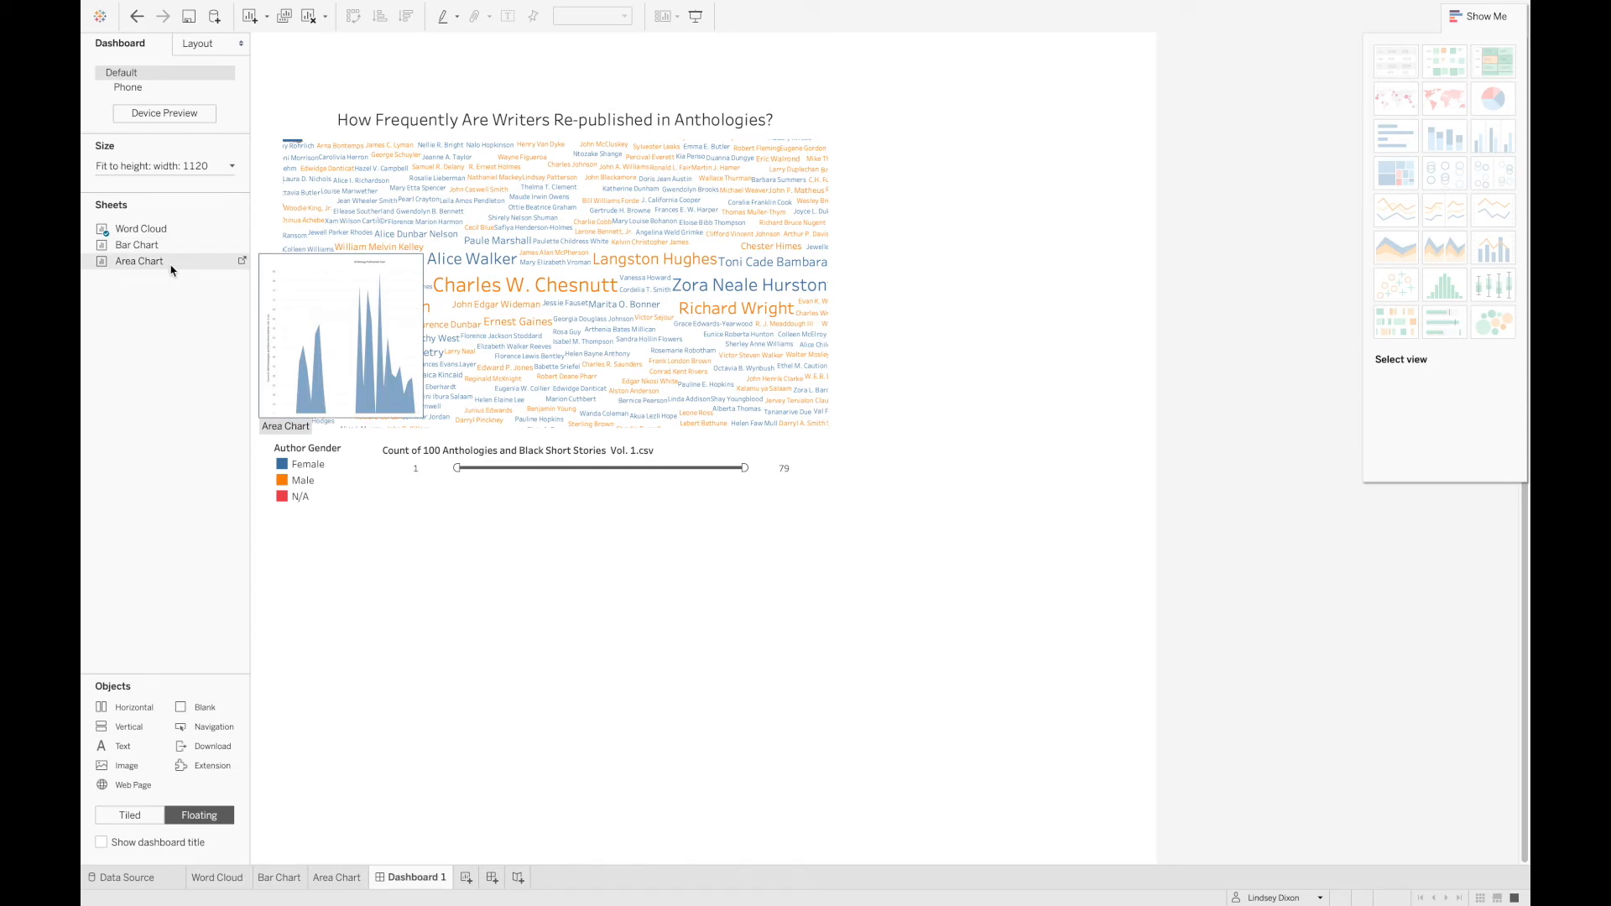
left_click_drag(164, 266, 277, 515)
left_click_drag(579, 651, 837, 616)
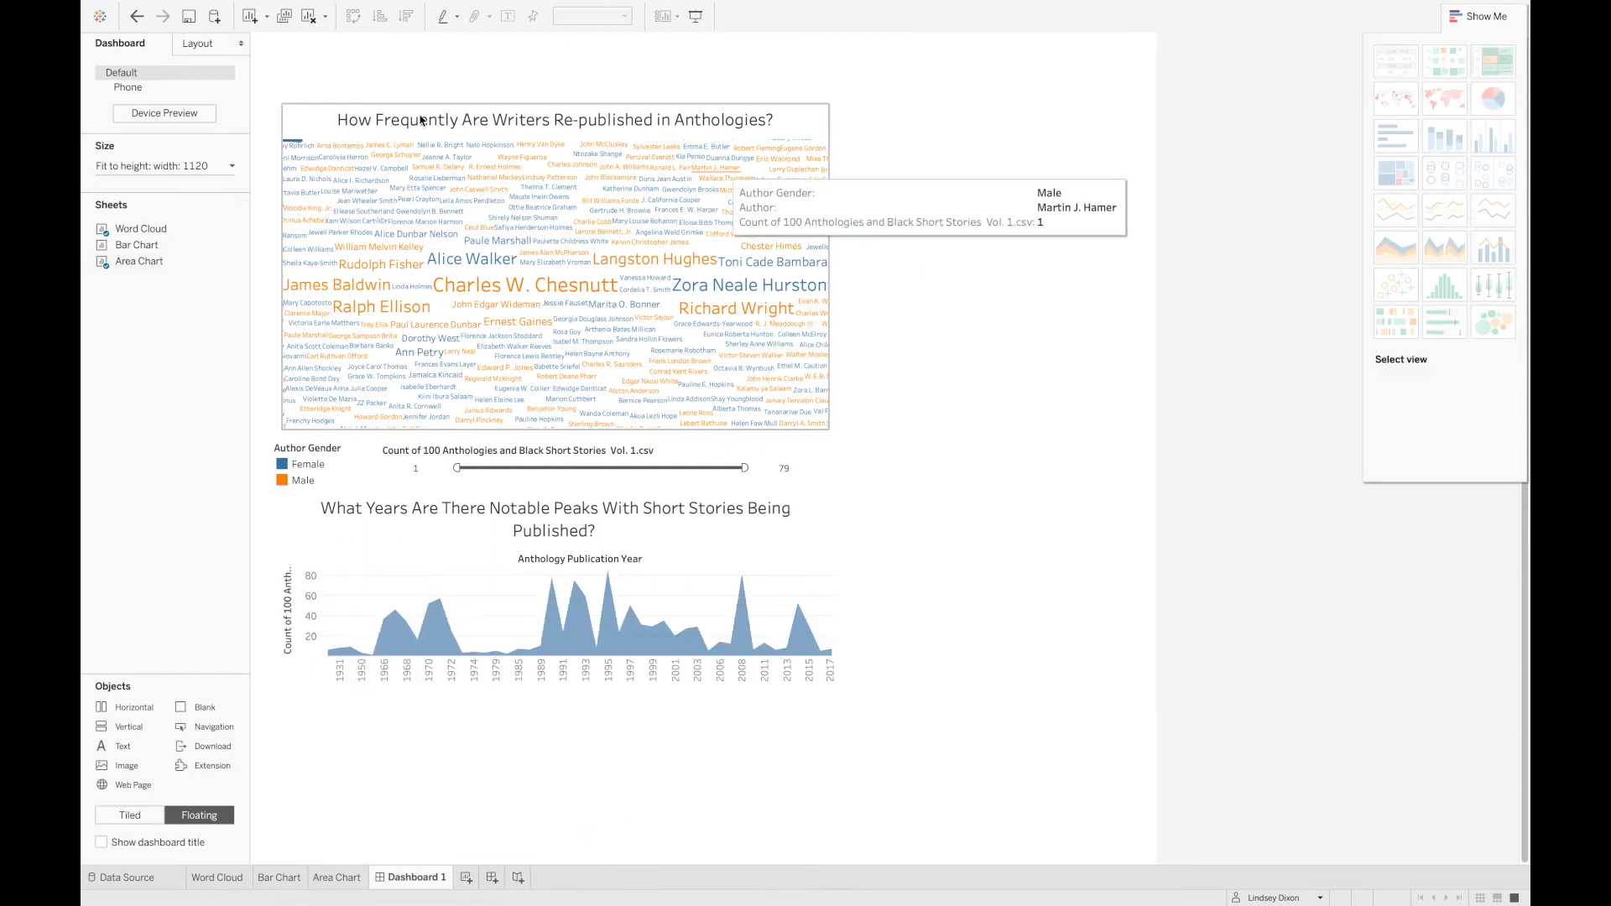
left_click_drag(138, 245, 287, 715)
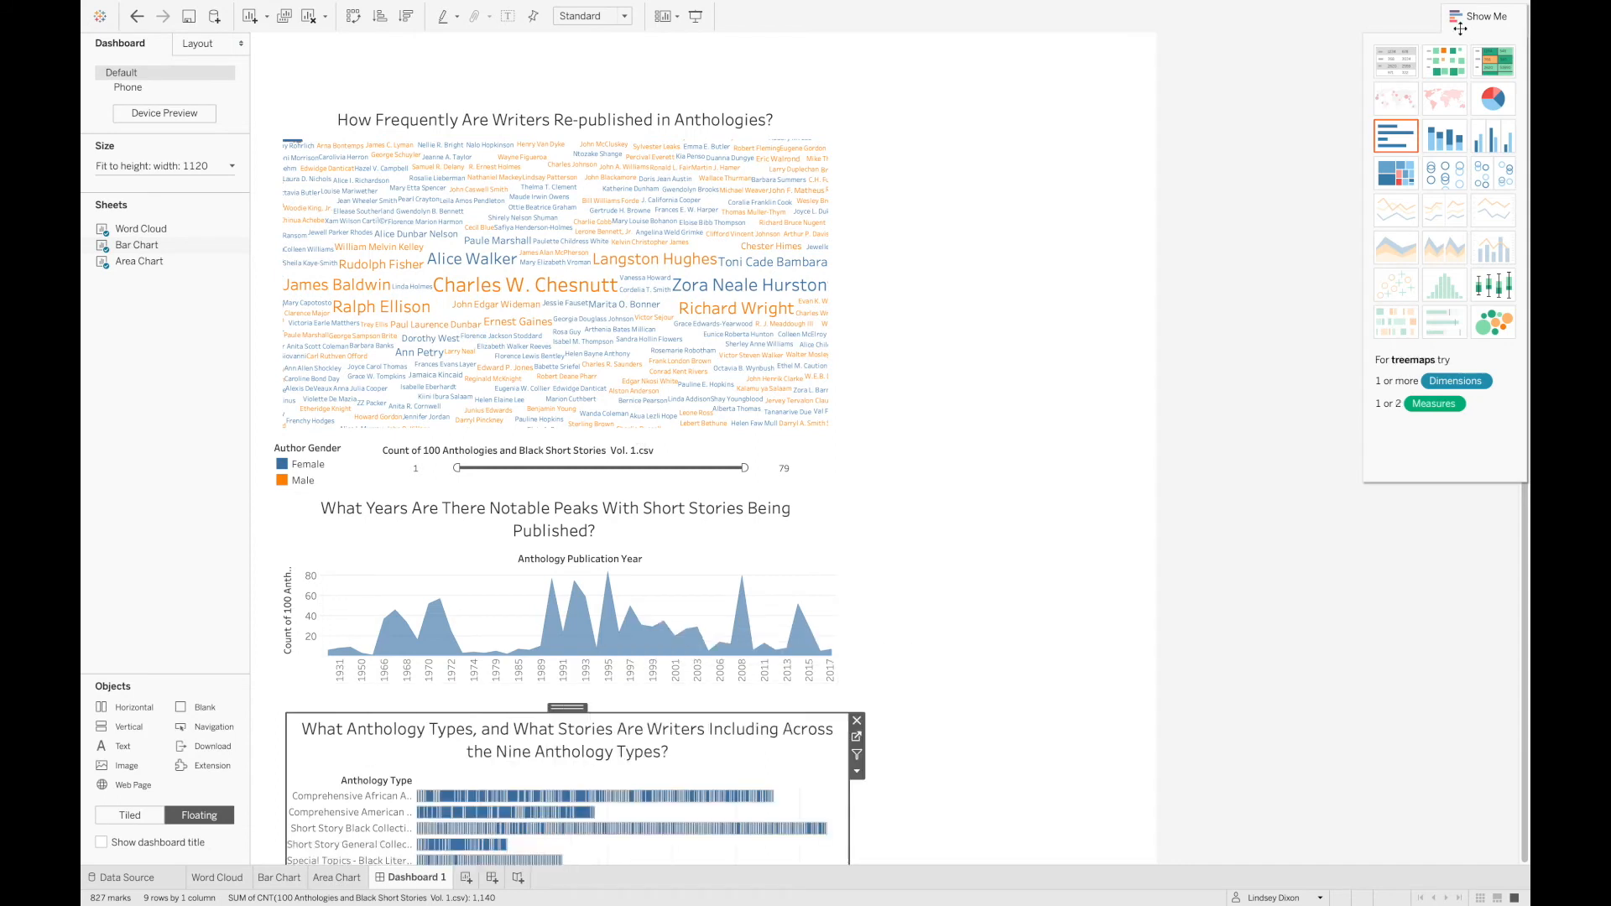
- Hide the chart suggestions and compact the dashboard by shortening the word cloud and moving the items beneath it up
left_click(1460, 25)
left_click(598, 113)
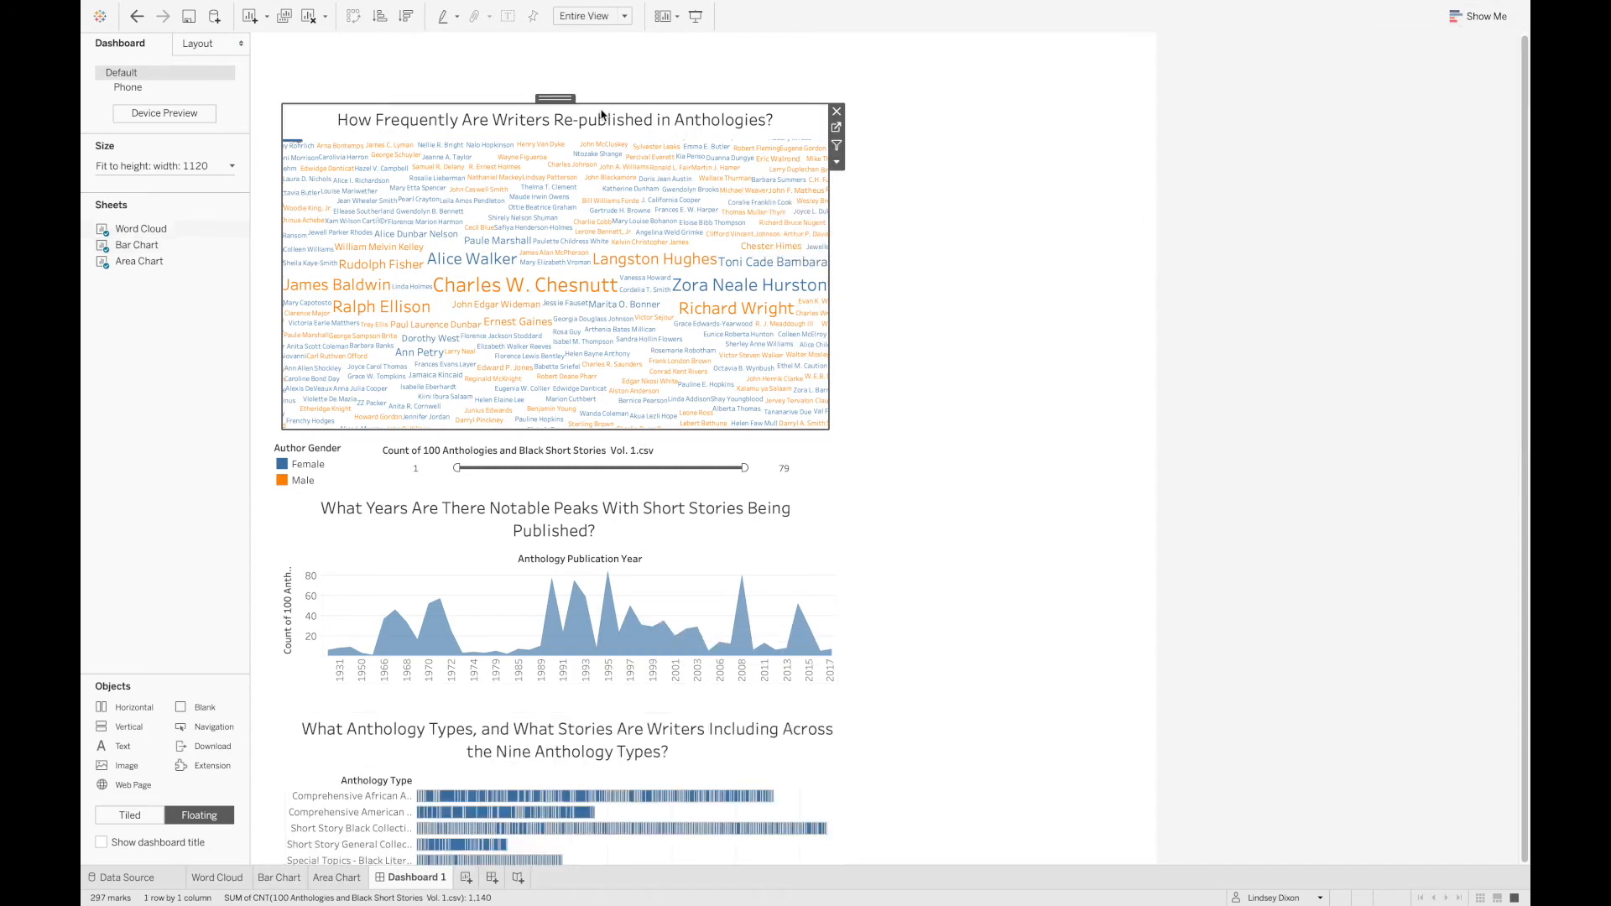
left_click_drag(539, 430, 537, 375)
left_click(489, 483)
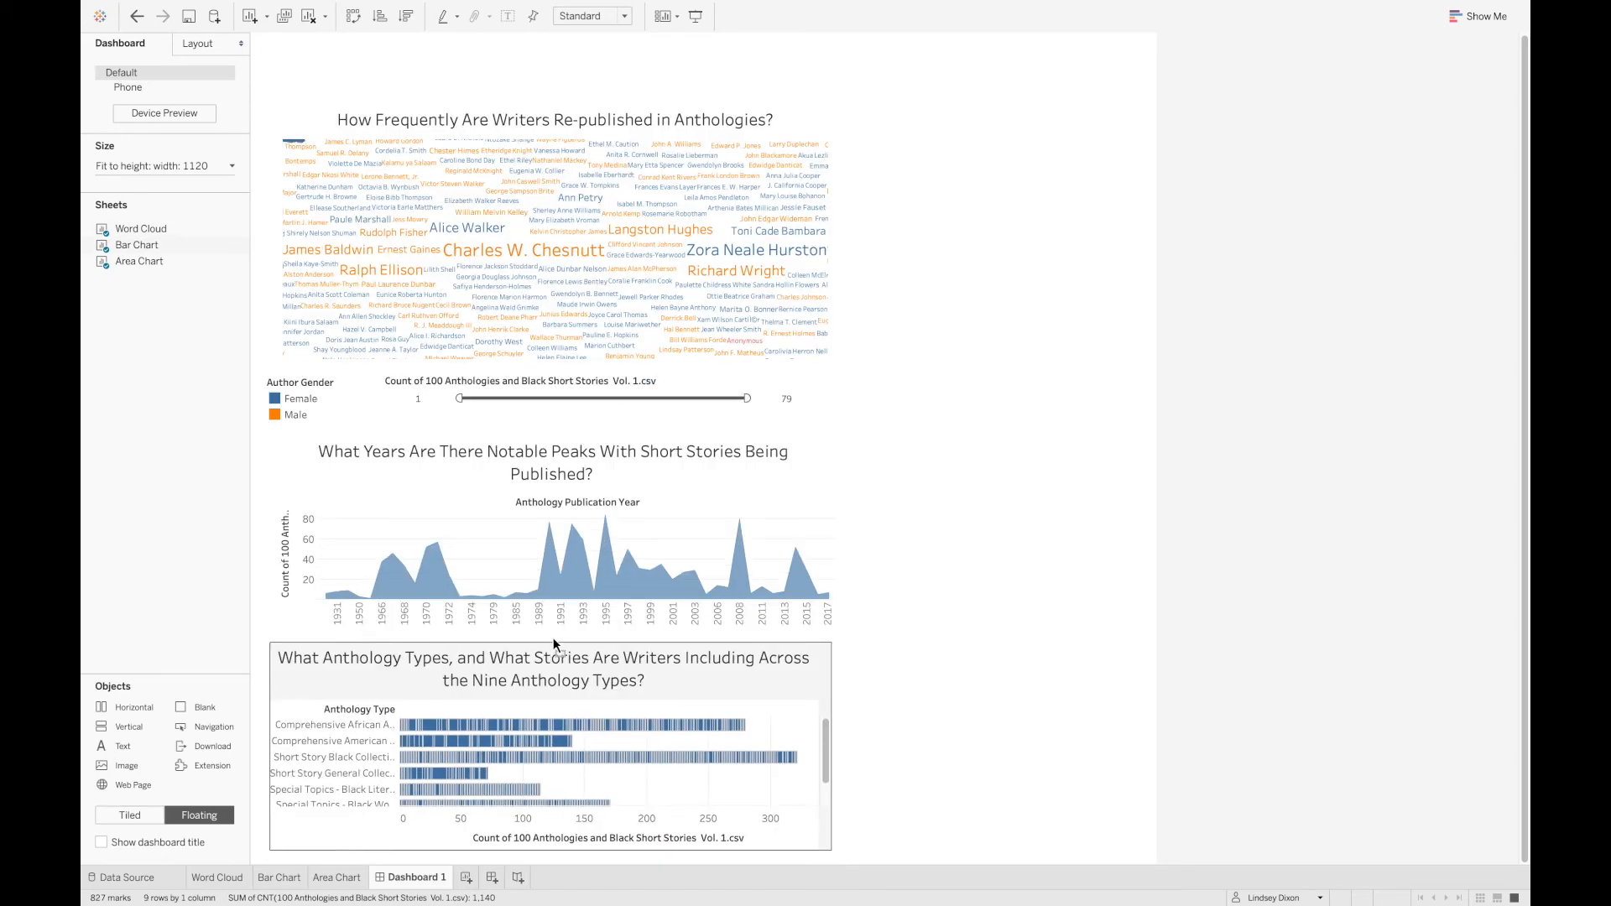
left_click(896, 406)
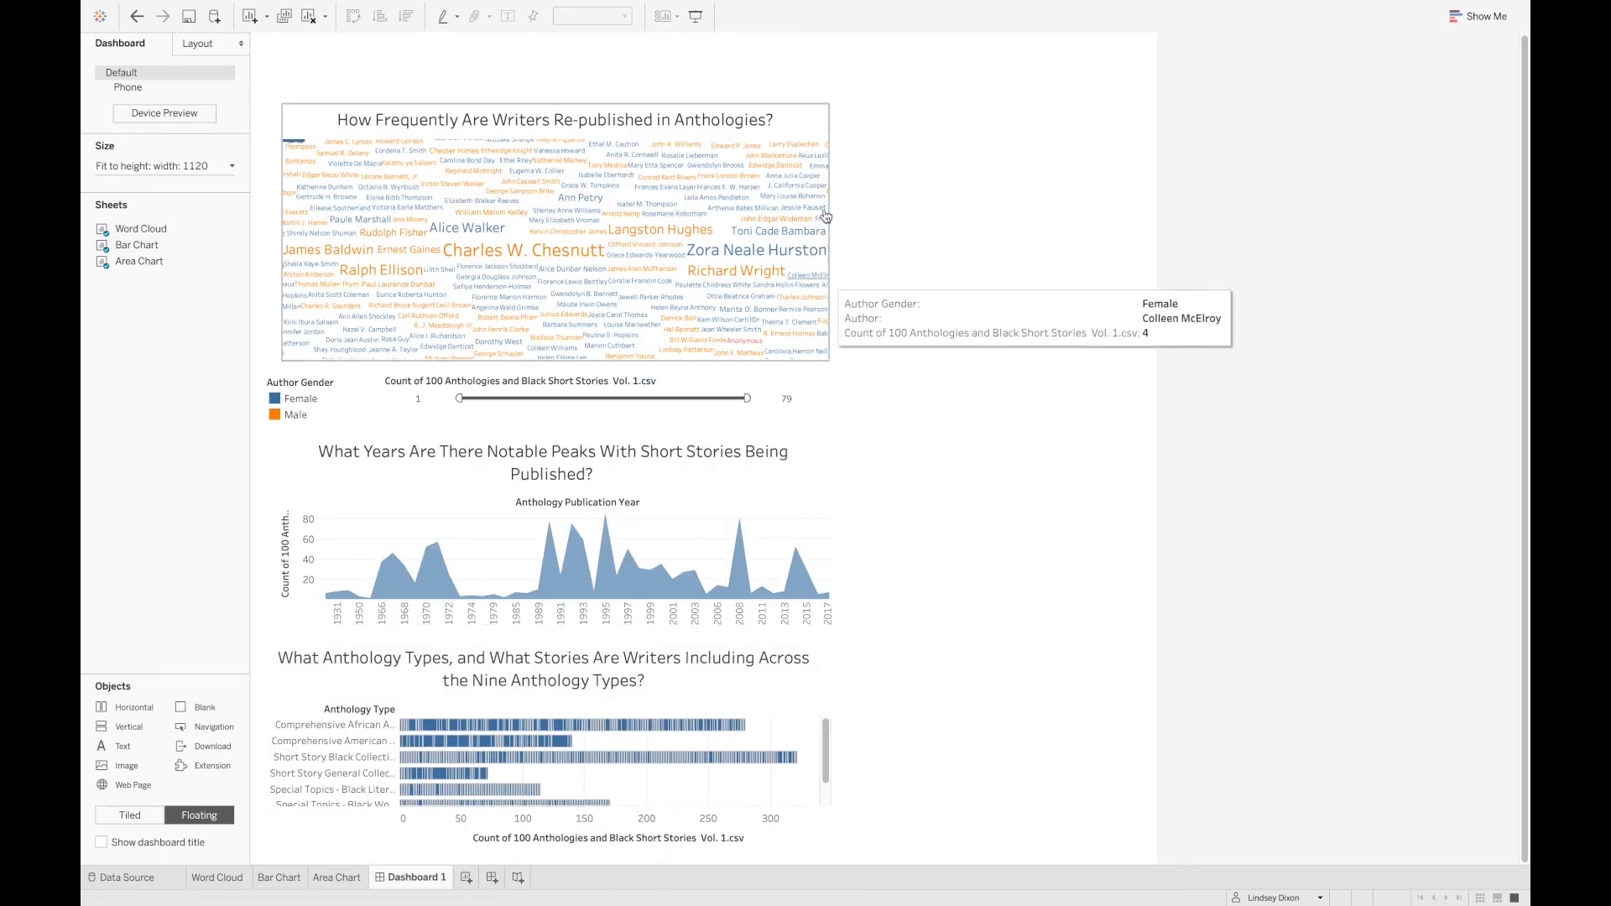
- Set the word cloud, the area chart and the bar chart each to be used as a filter on the dashboard
left_click(788, 126)
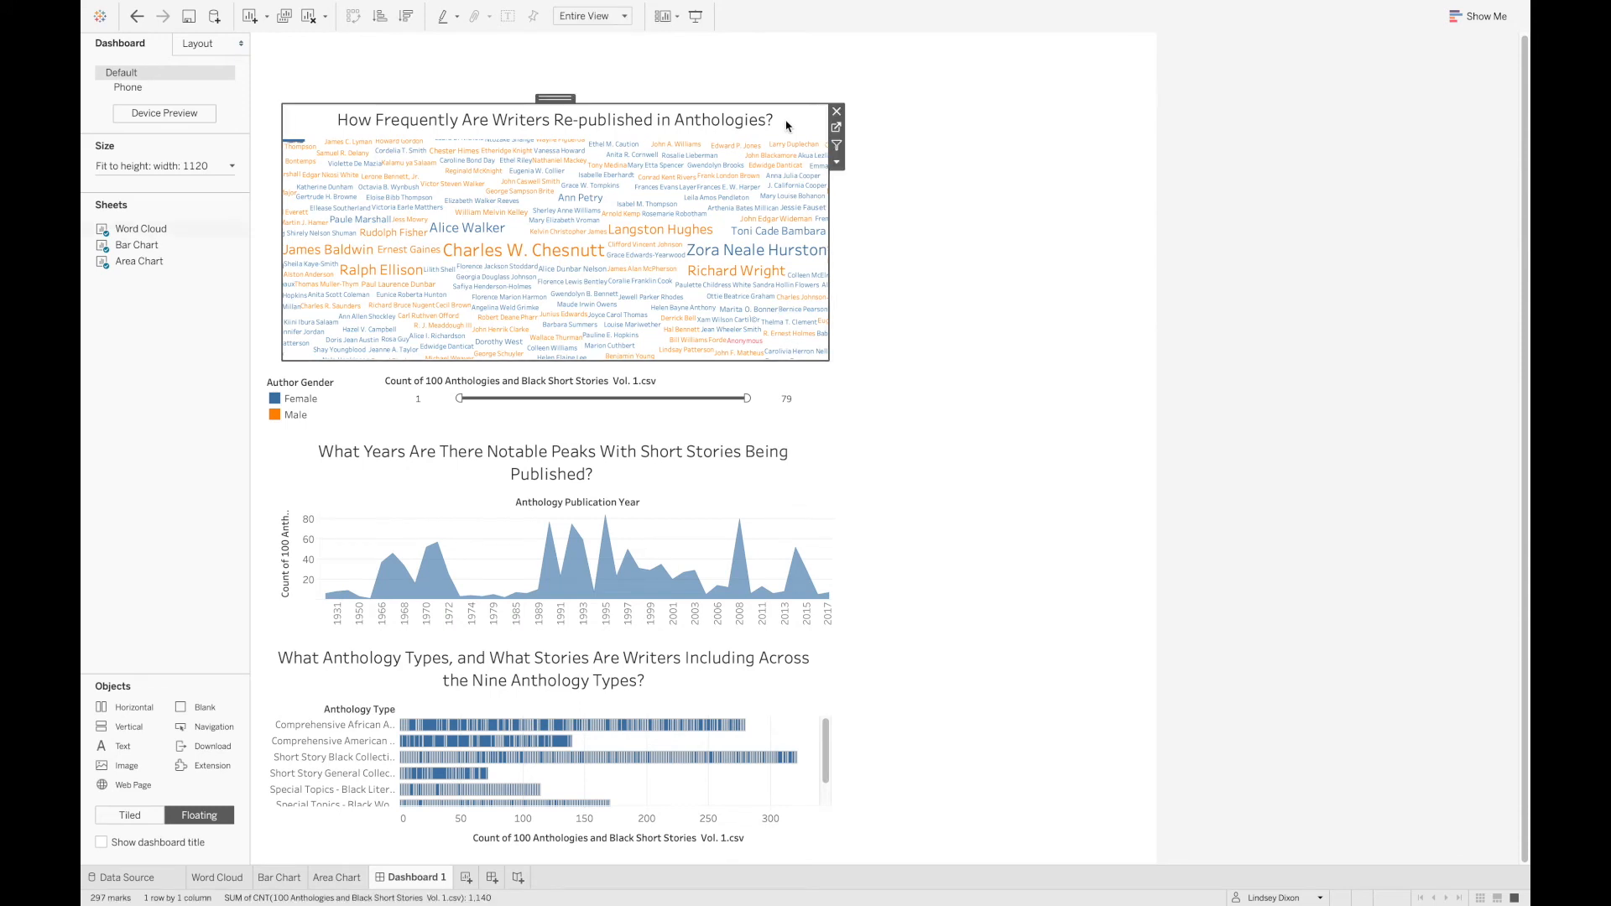
left_click(837, 145)
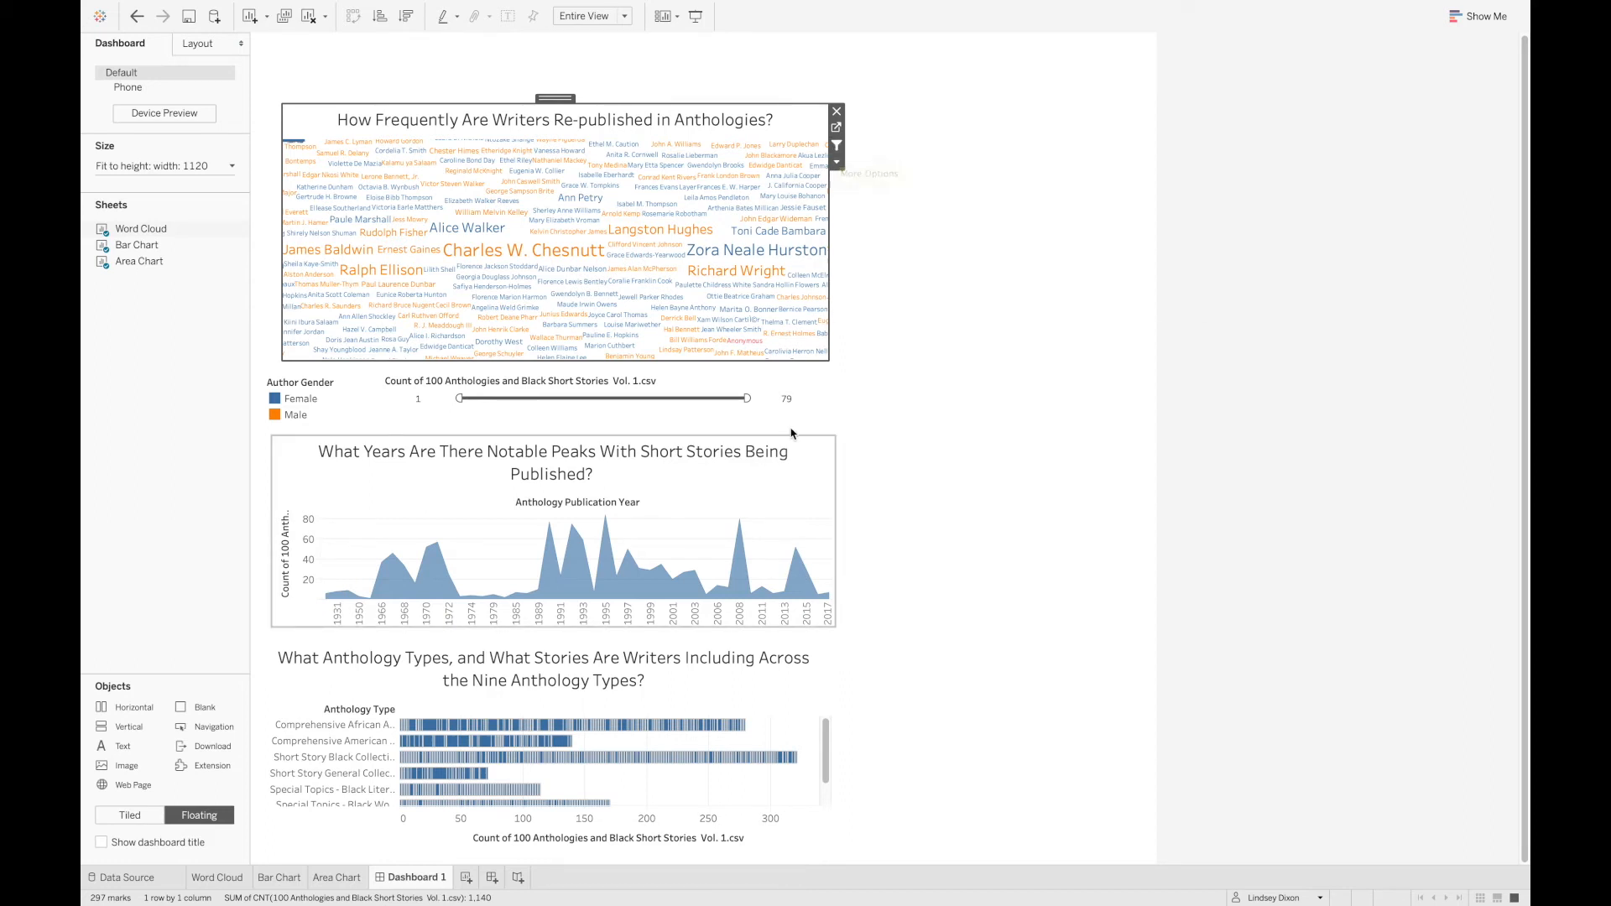
left_click(786, 418)
left_click(835, 495)
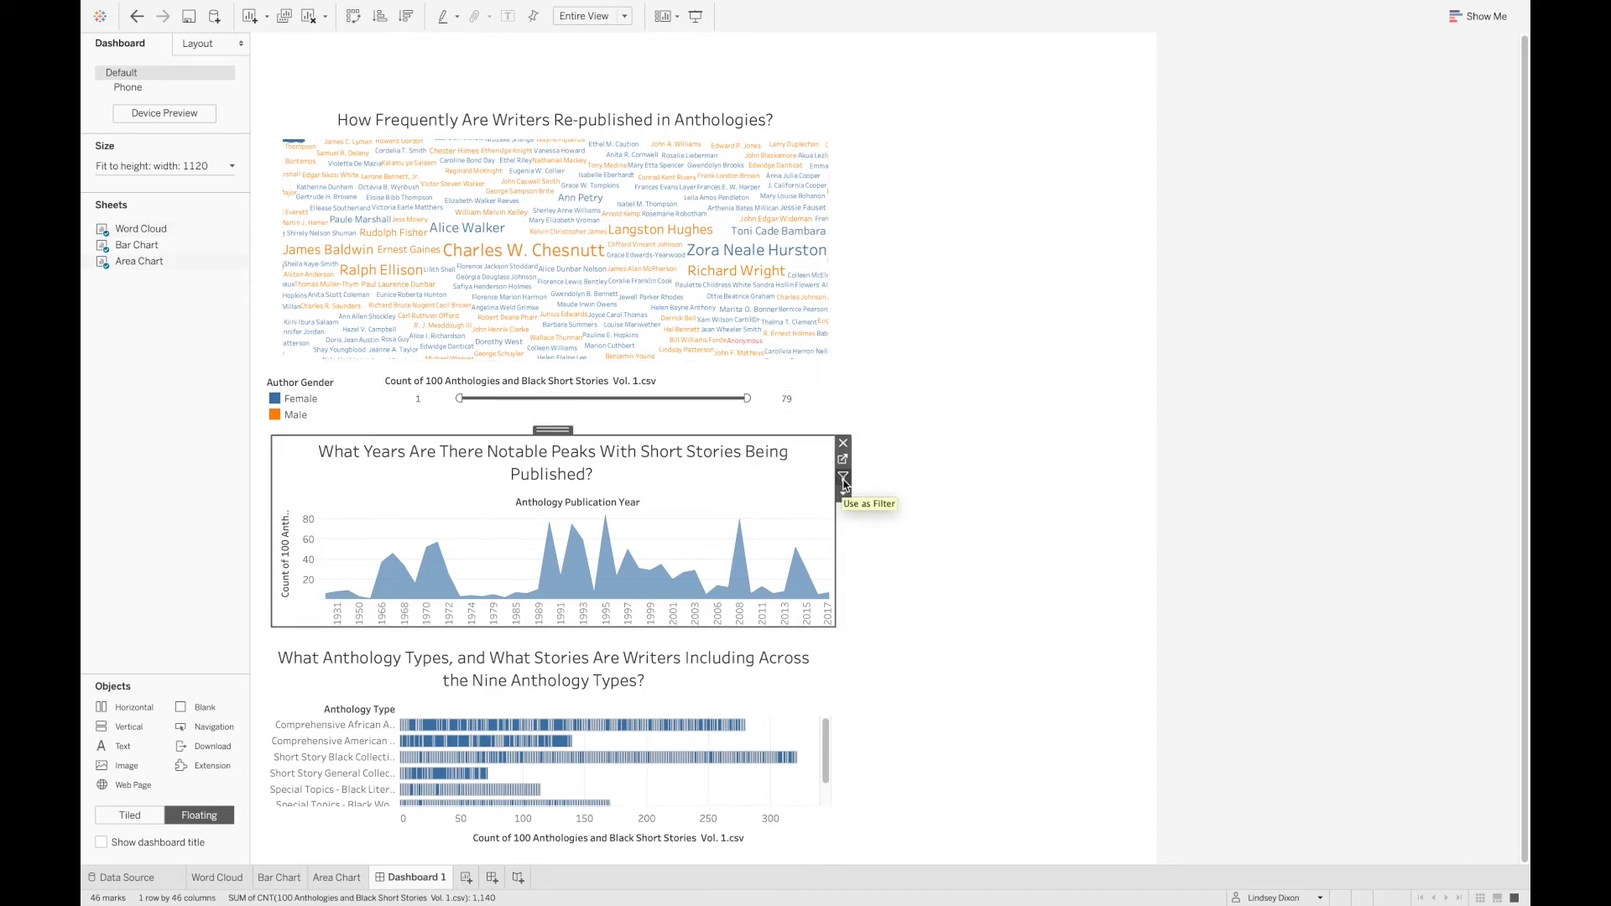
left_click(801, 660)
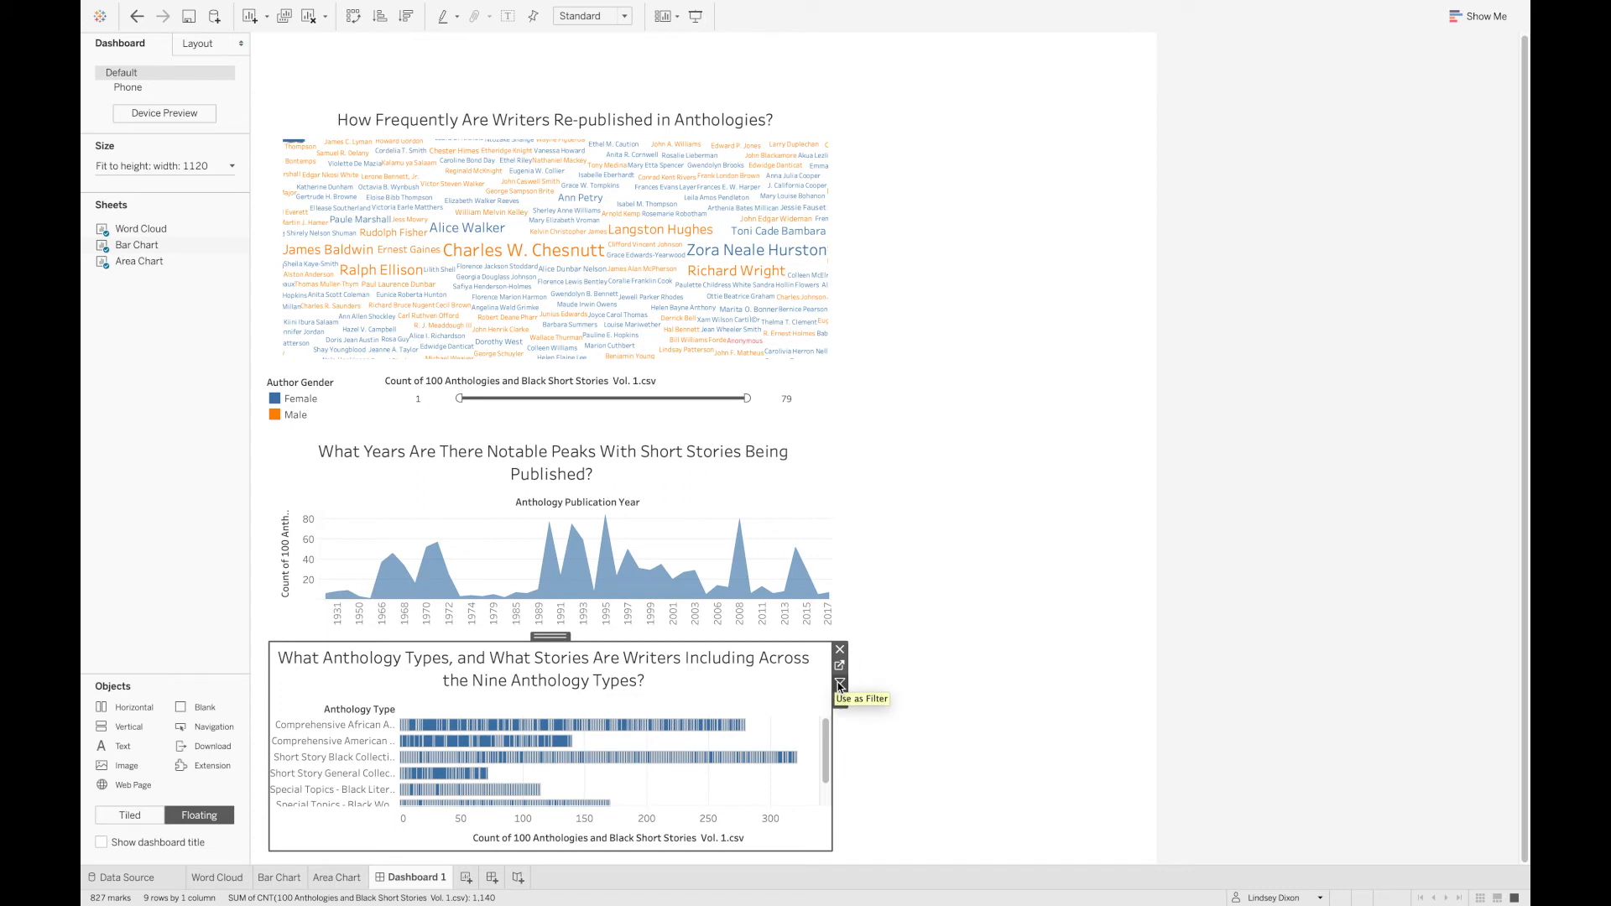
left_click(921, 495)
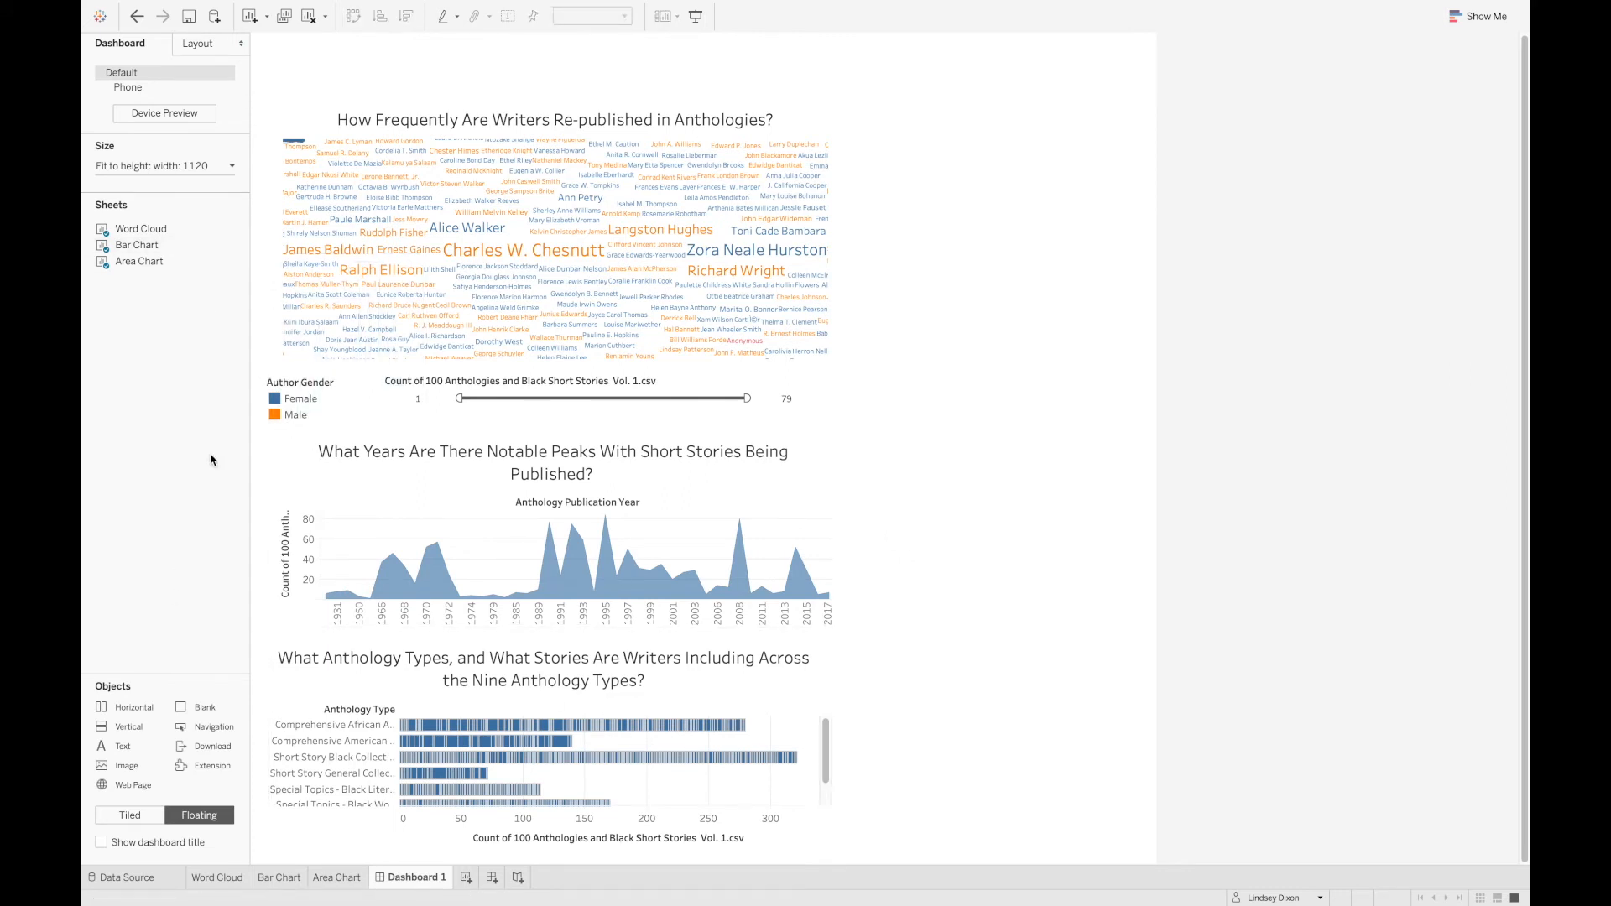
- Add a centered, enlarged text heading "The Circulation of African American Short Stories" and place it above the word cloud
double_click(122, 749)
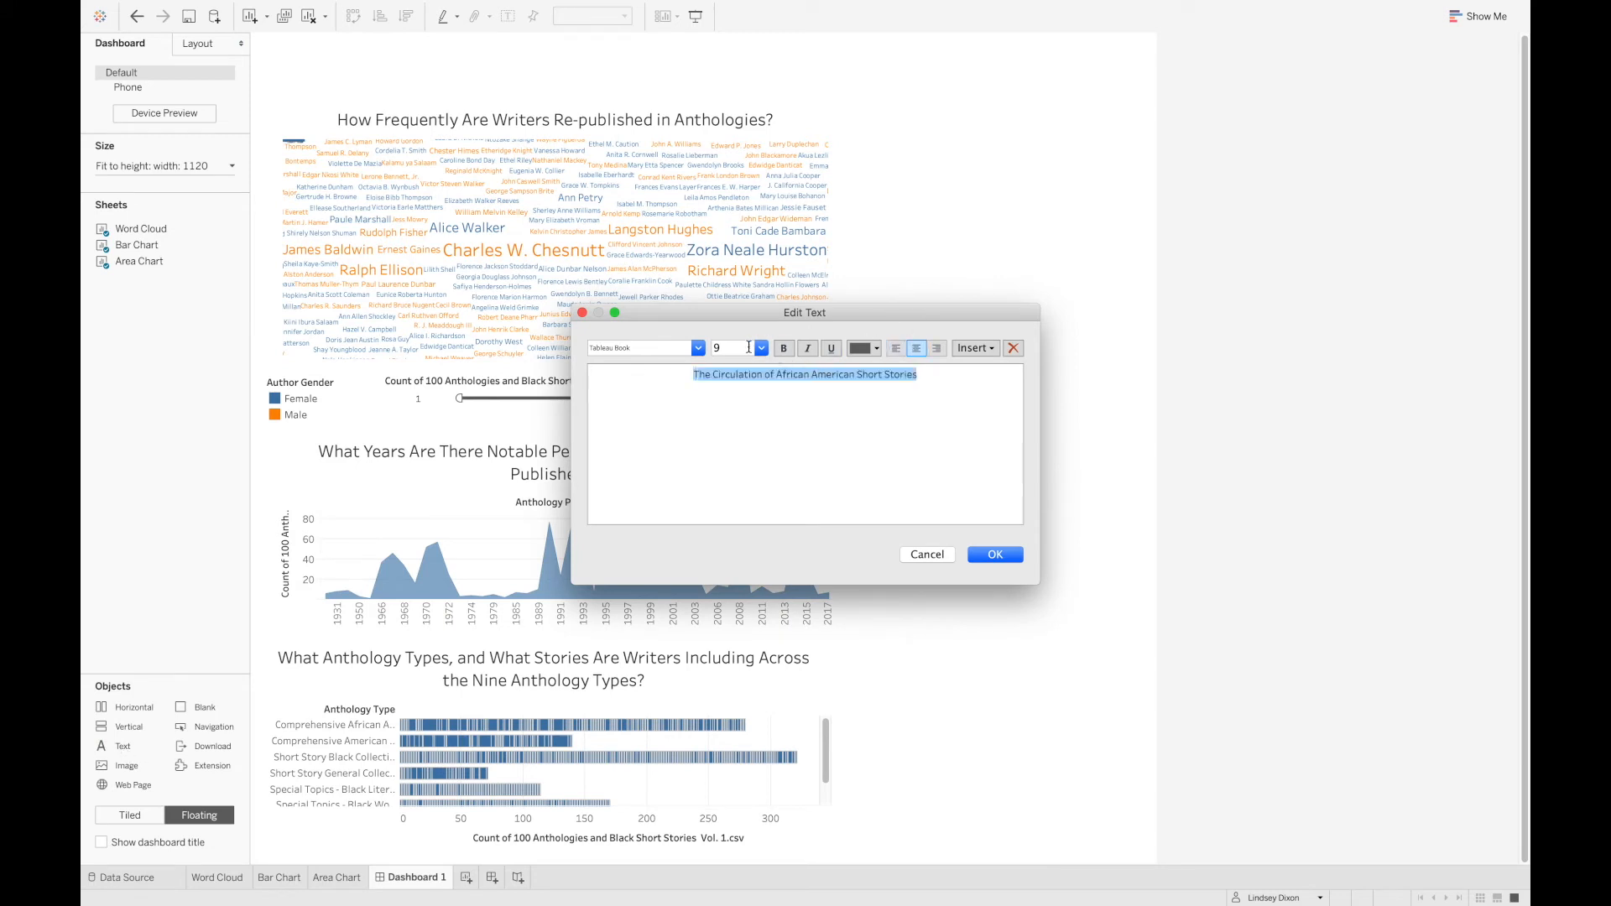
double_click(735, 348)
left_click(881, 418)
left_click(994, 555)
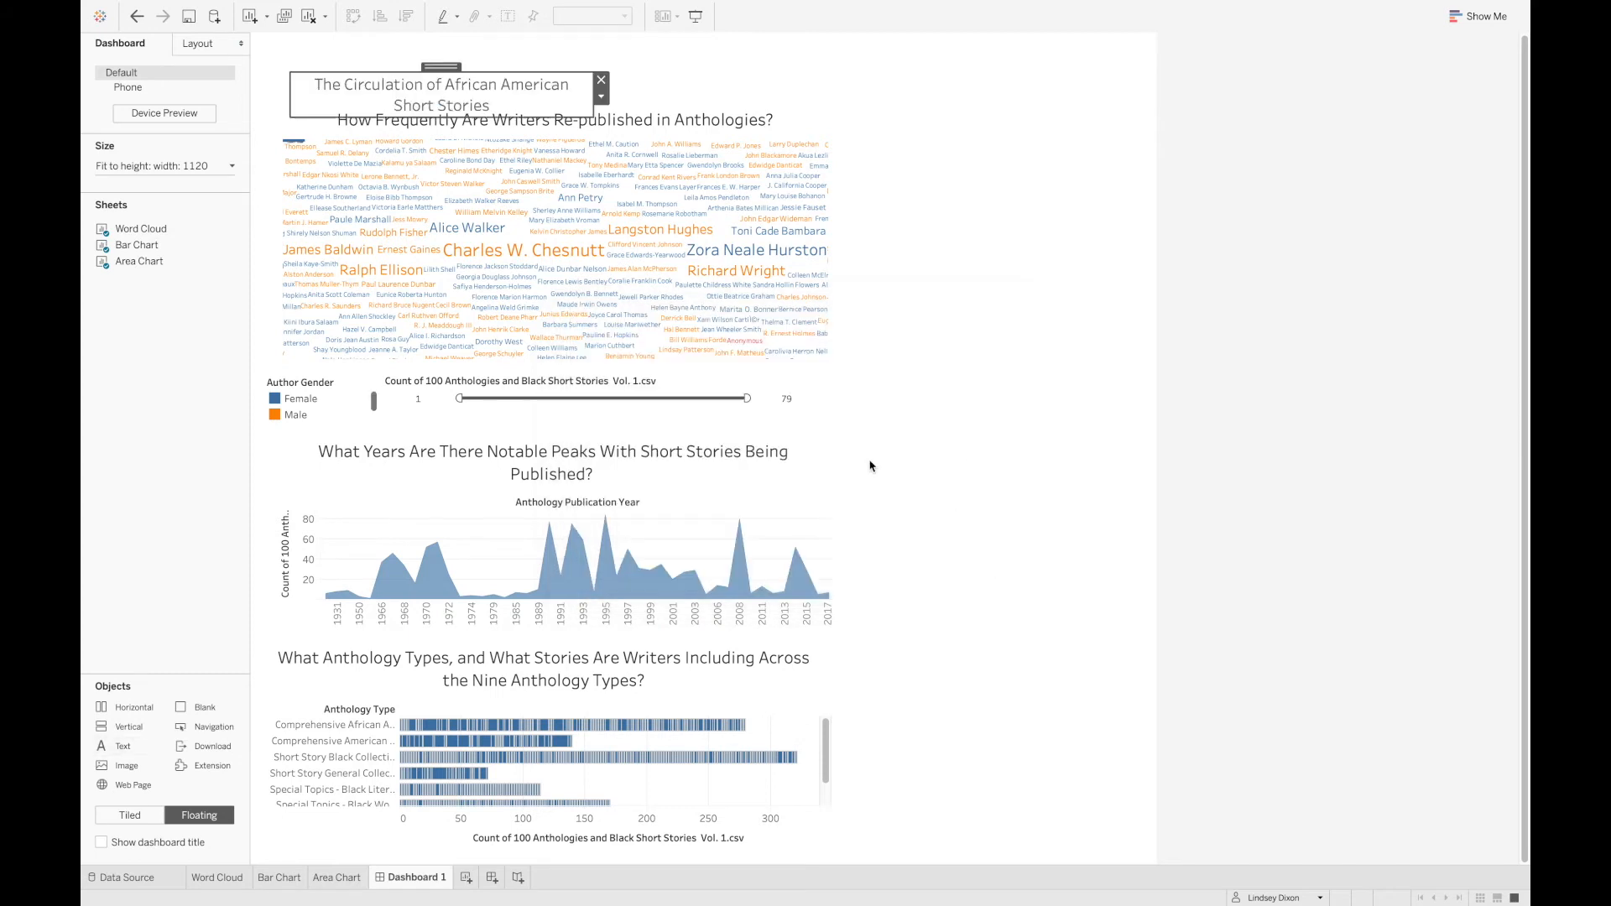
left_click_drag(729, 56, 698, 37)
left_click(891, 124)
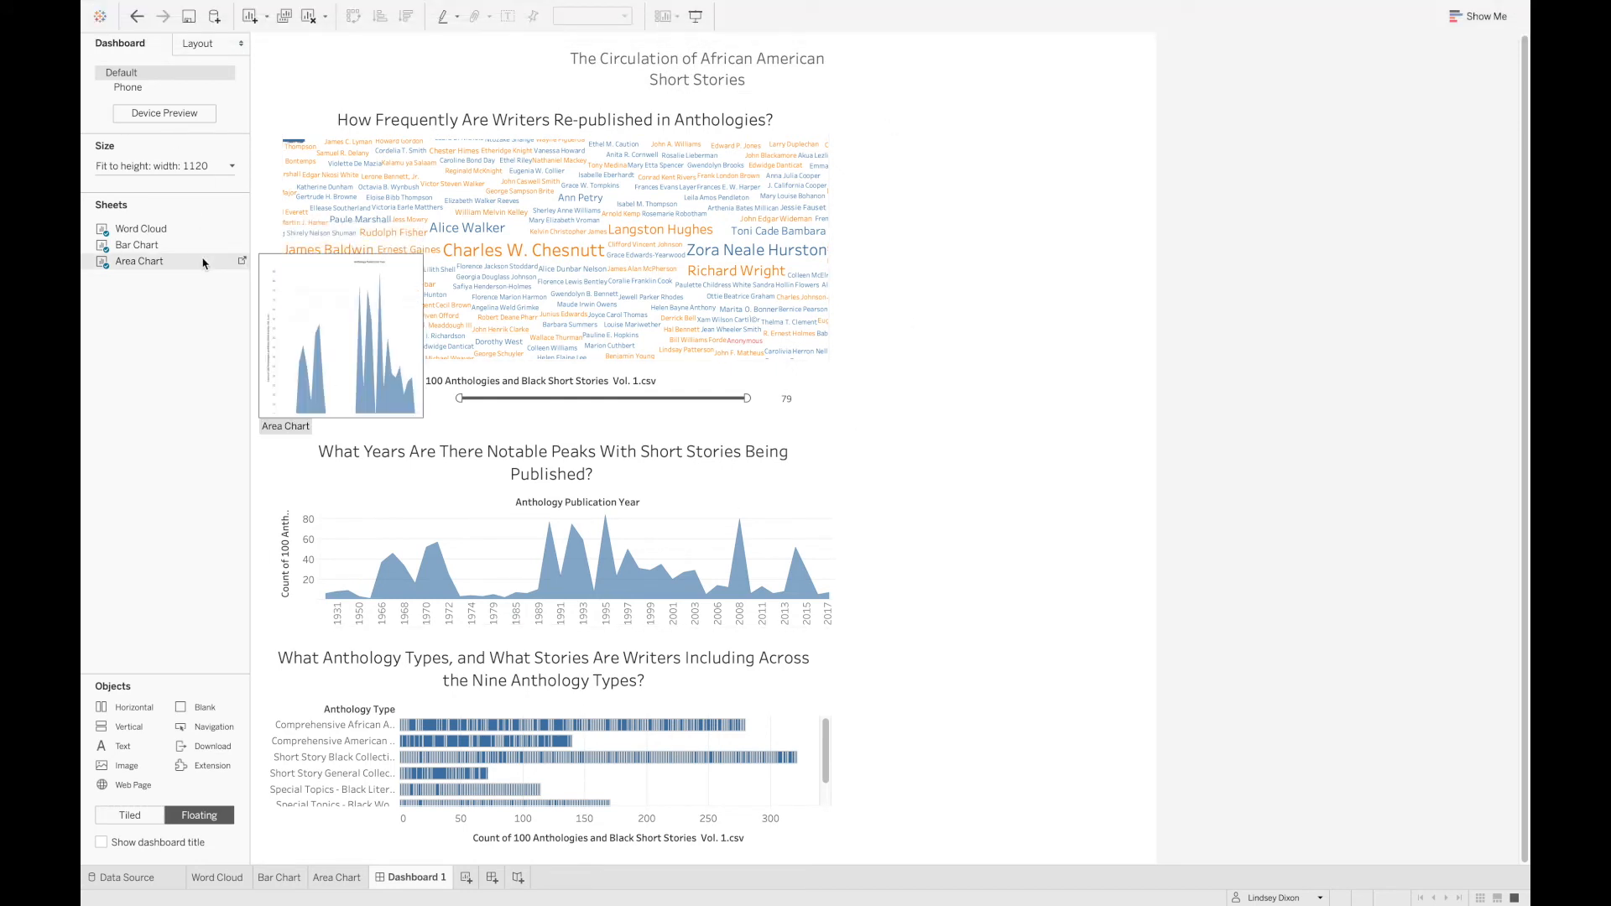
- Save the workbook to Tableau Public as "The Circulation of African American Short Stories" and view the published dashboard in full screen
left_click(190, 17)
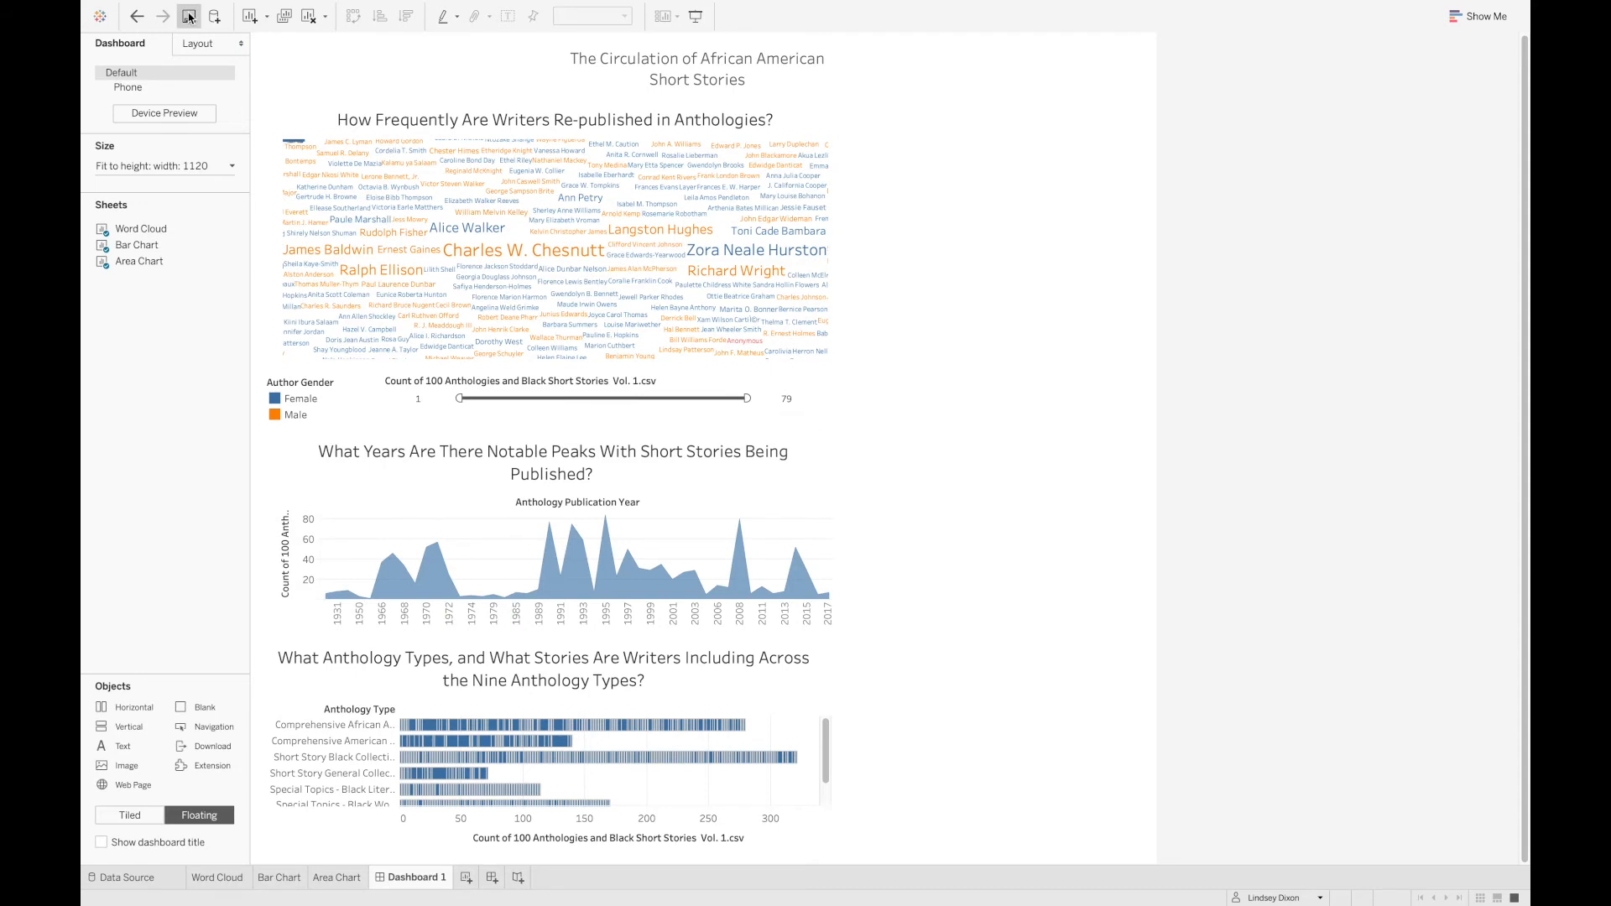
type("The Circulation of African American Short Stories")
left_click(895, 499)
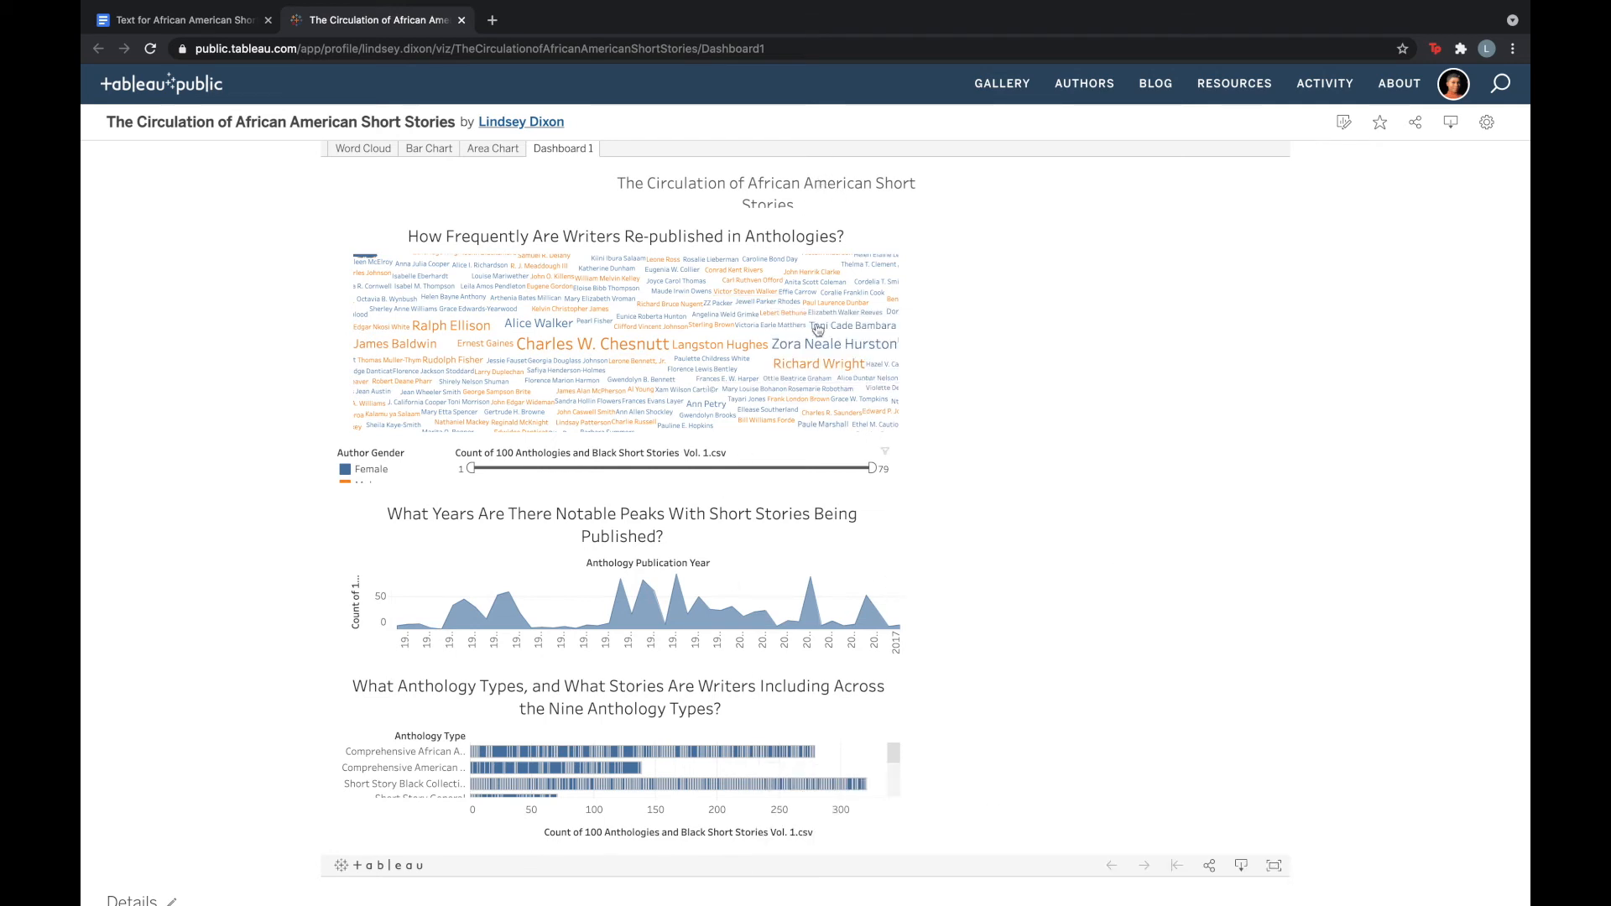
left_click(1275, 869)
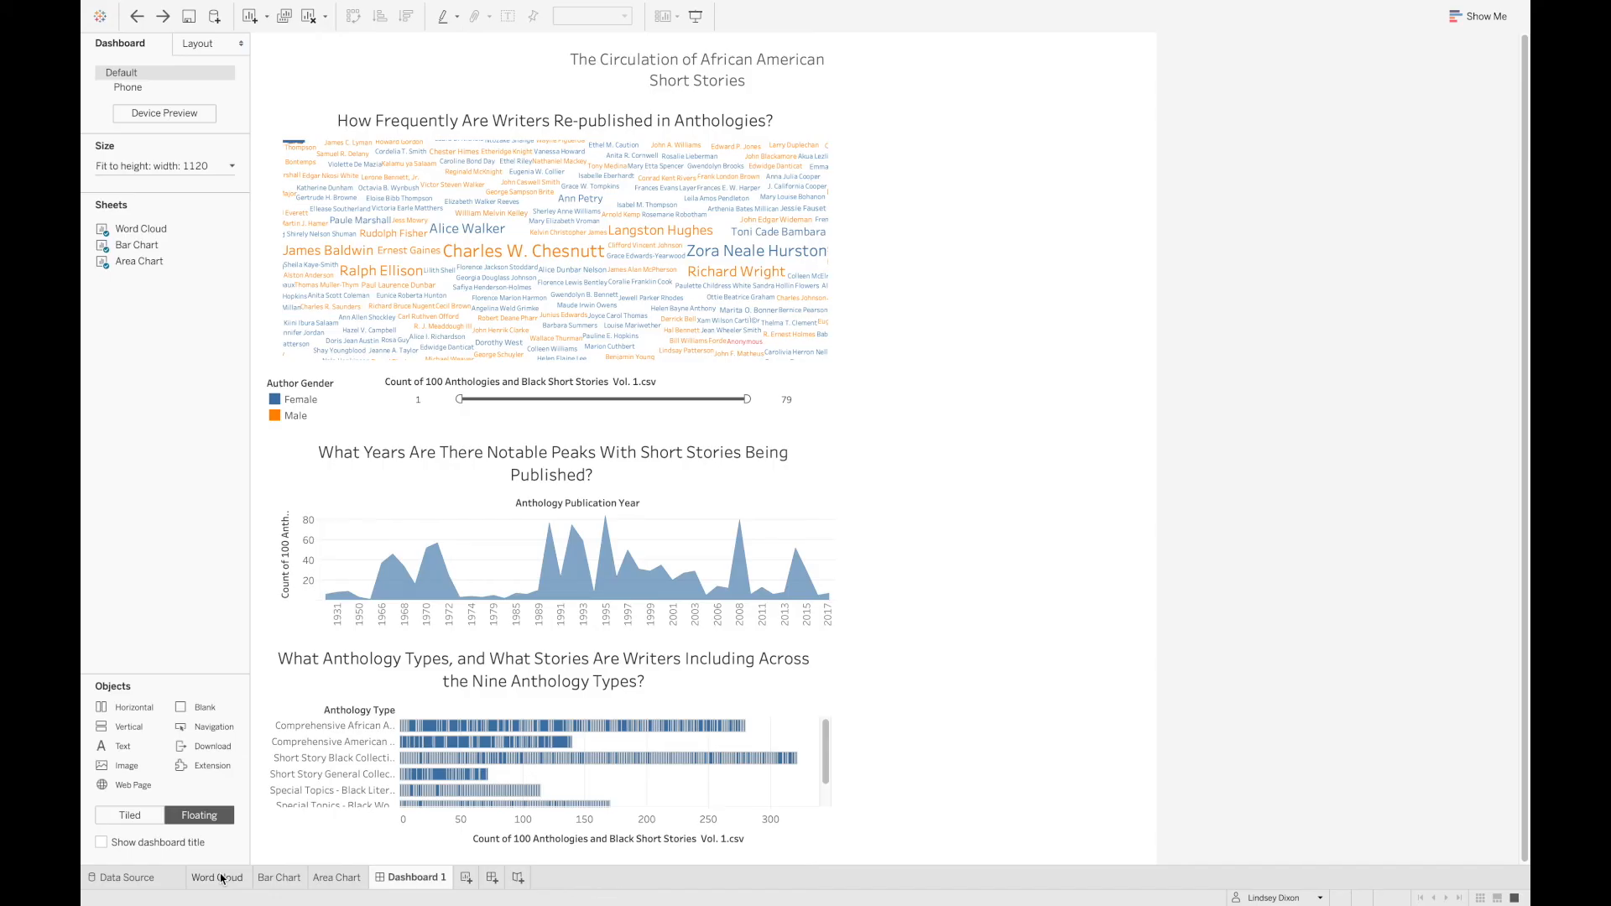
- Shade the Word Cloud worksheet's background light gray
left_click(221, 879)
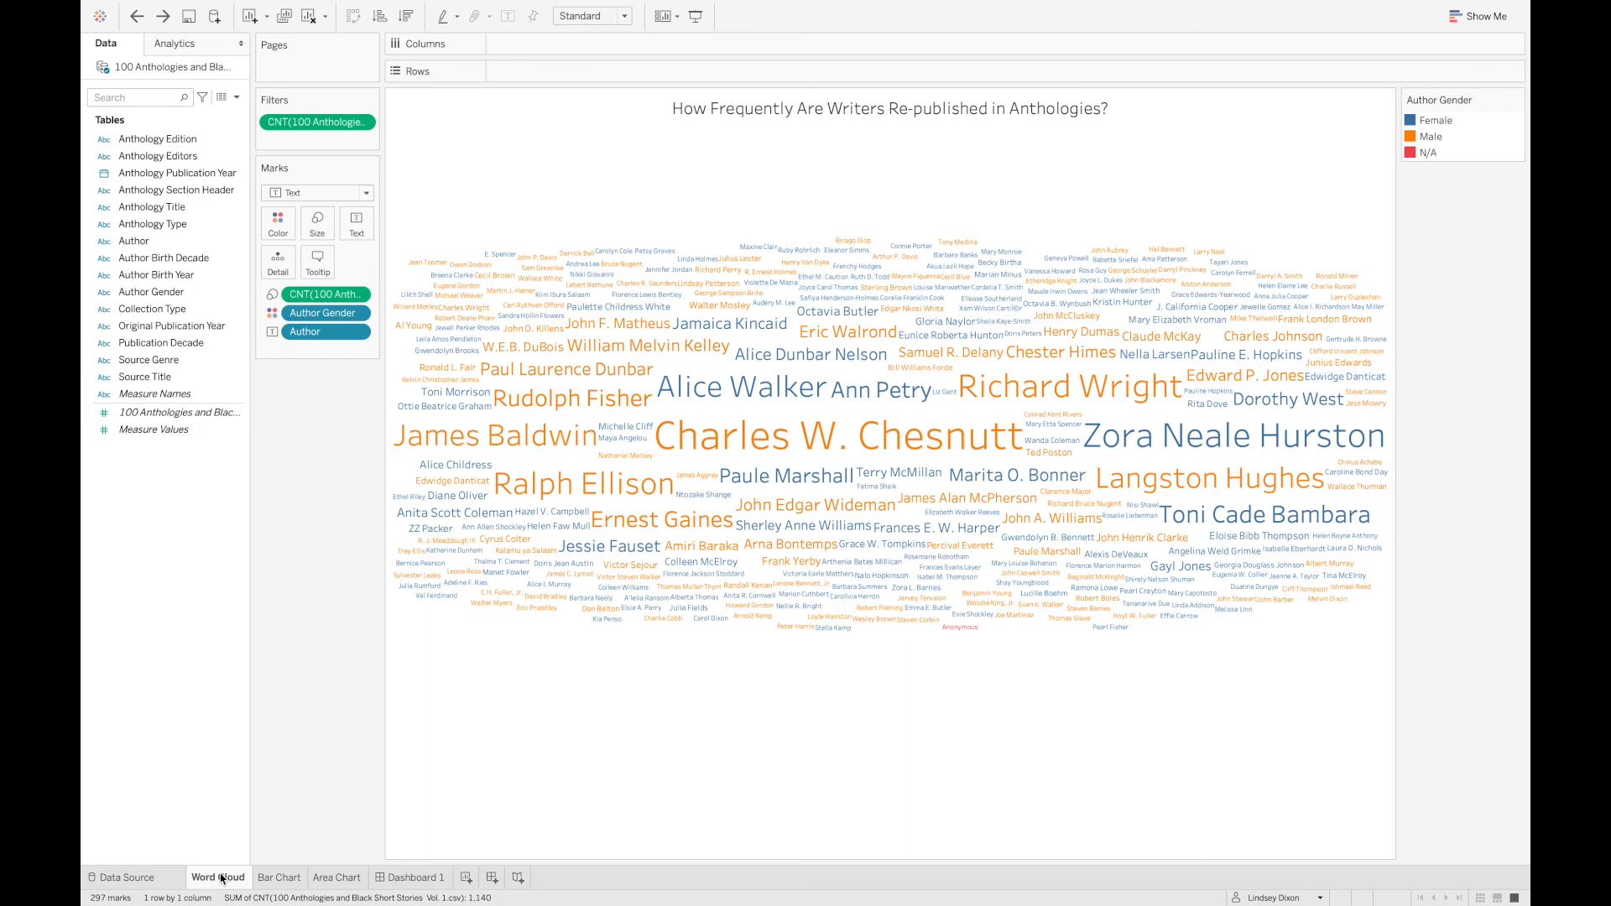
mouse_move(223, 879)
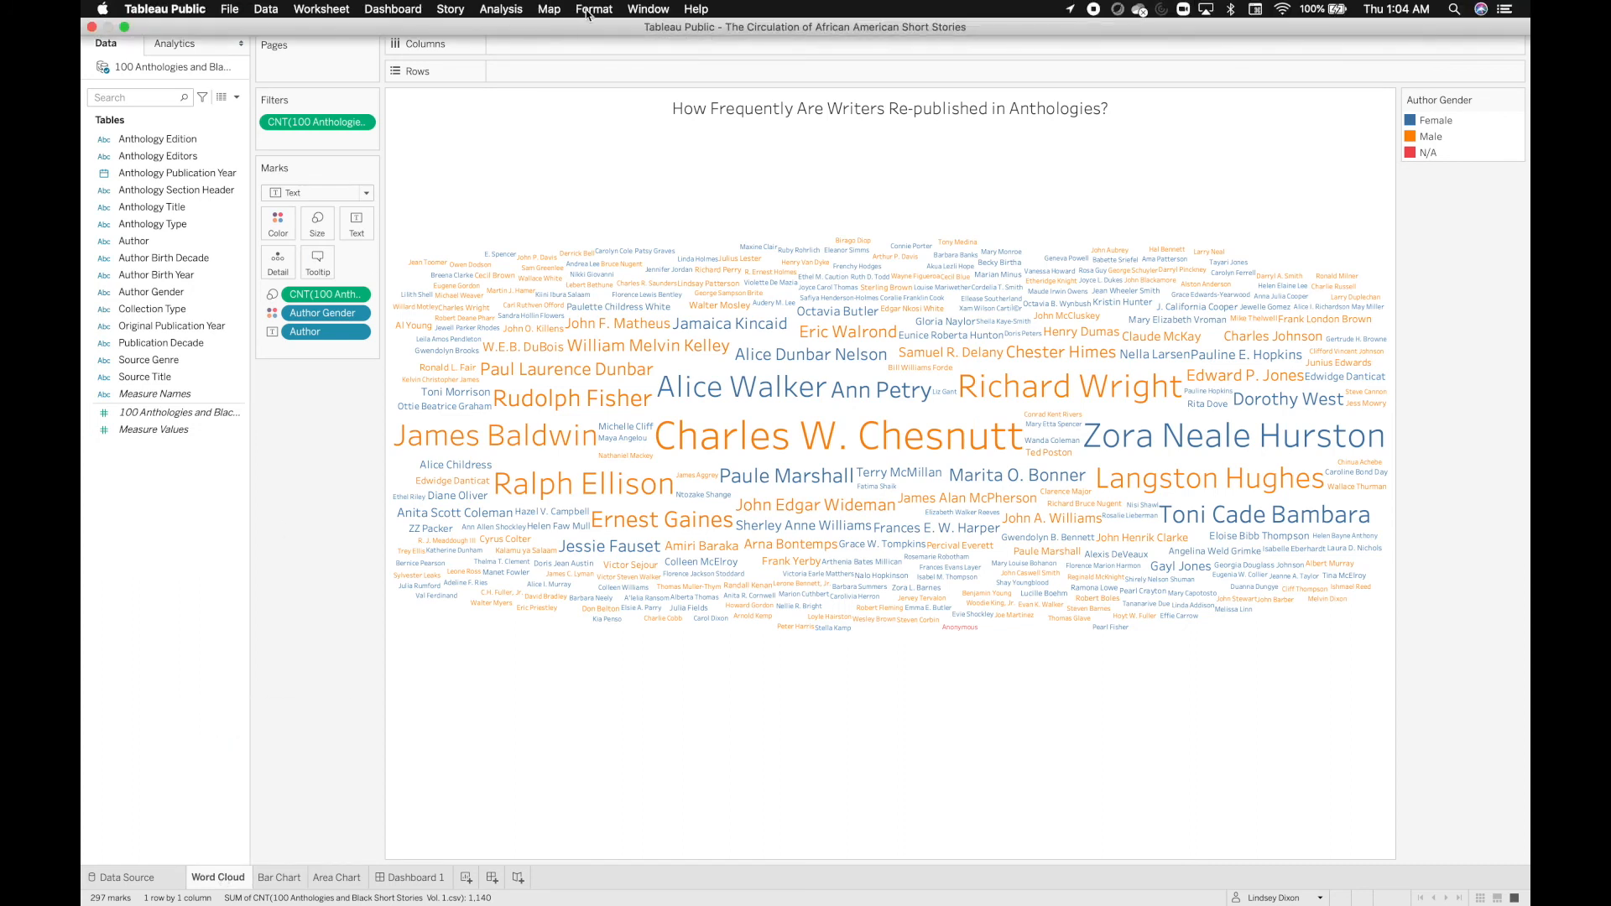
left_click(593, 9)
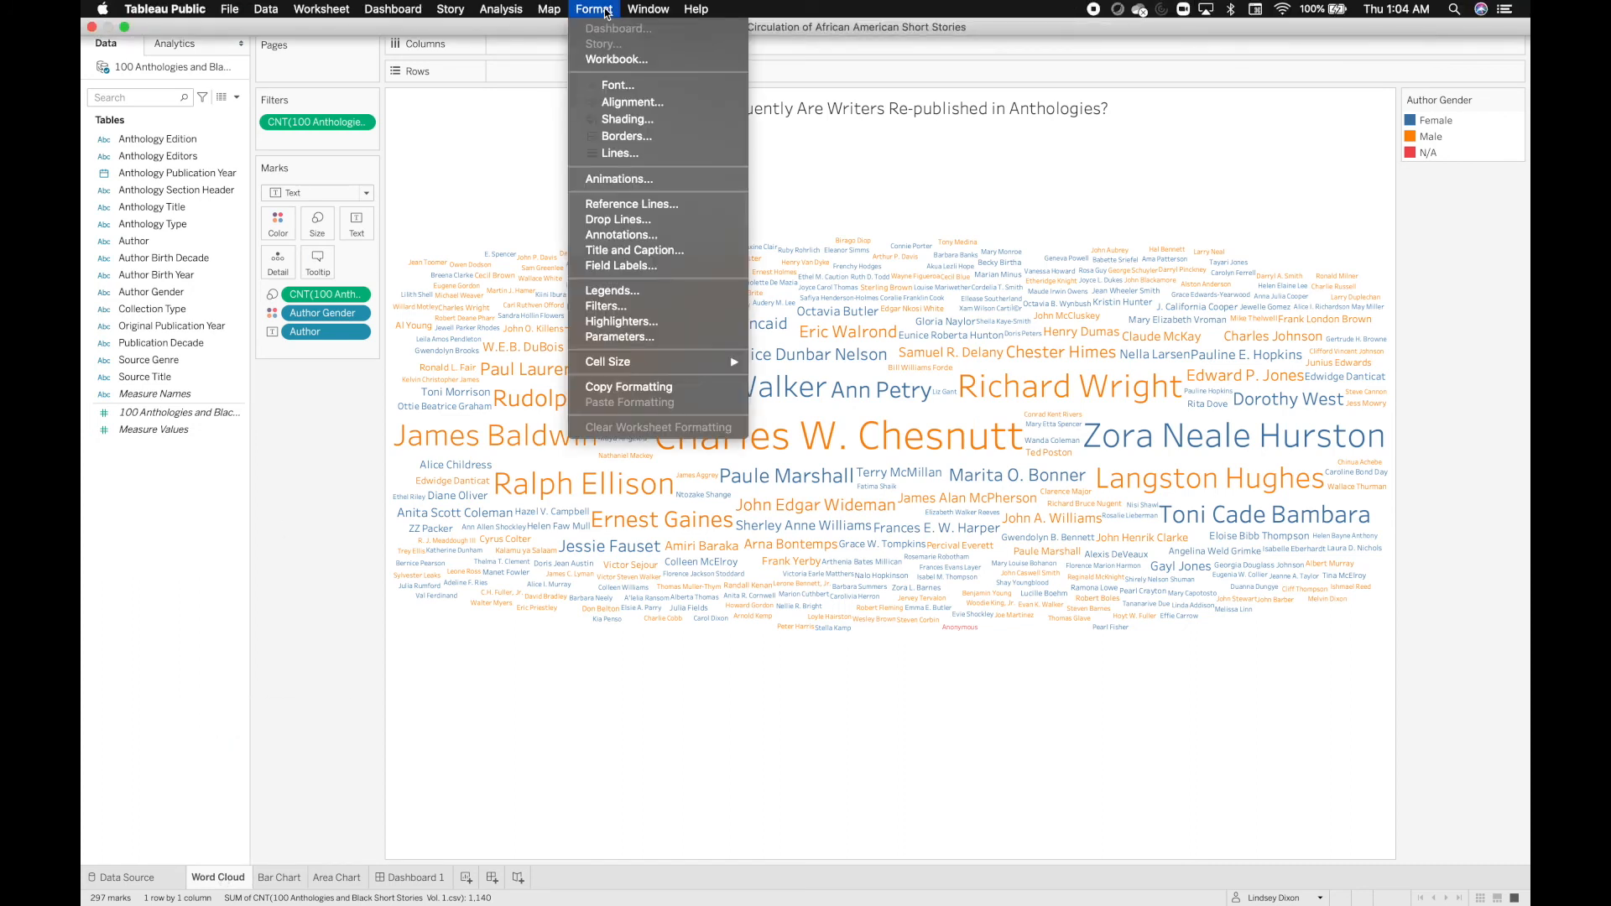
left_click(614, 124)
left_click(232, 147)
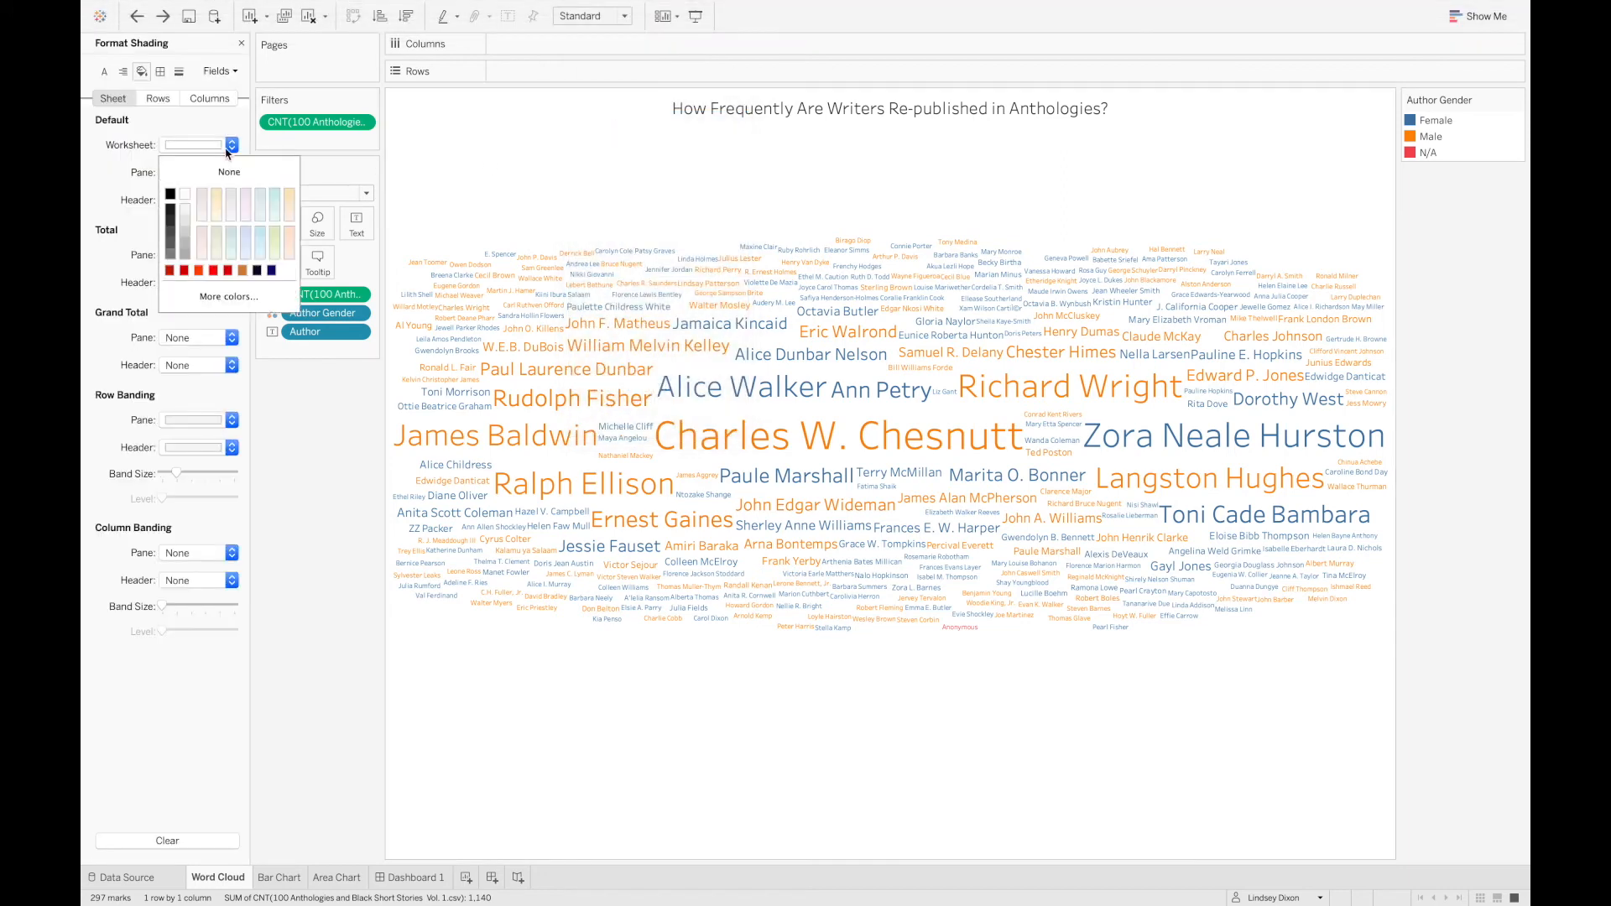
left_click(187, 224)
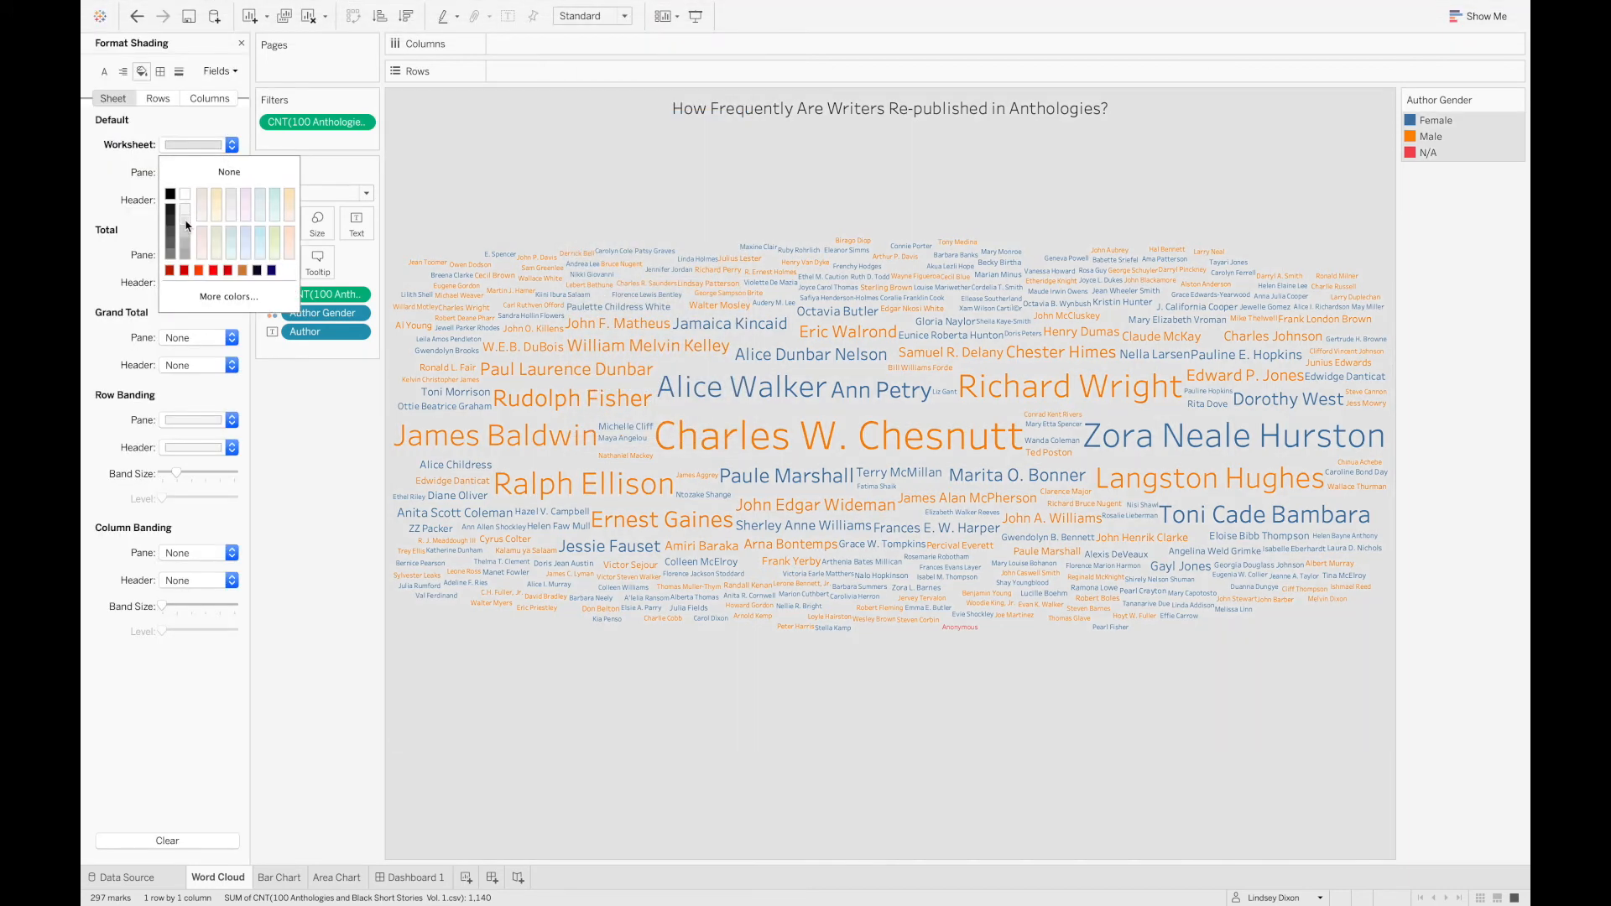
left_click(318, 414)
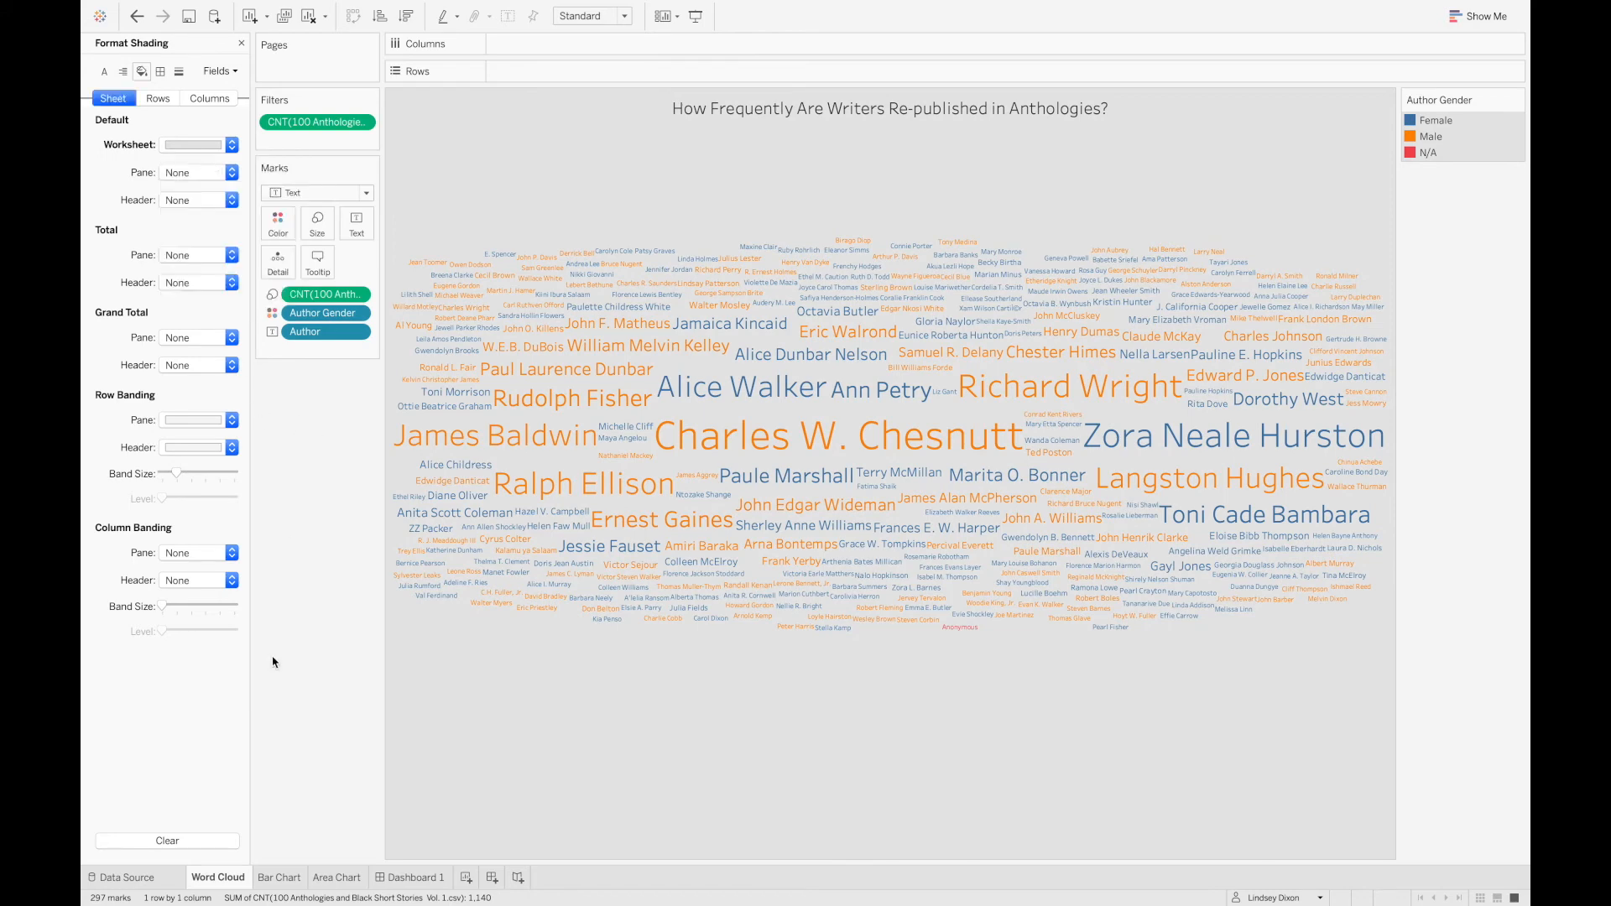
- Apply the same light gray worksheet shading to the Bar Chart and Area Chart sheets
left_click(280, 879)
left_click(218, 148)
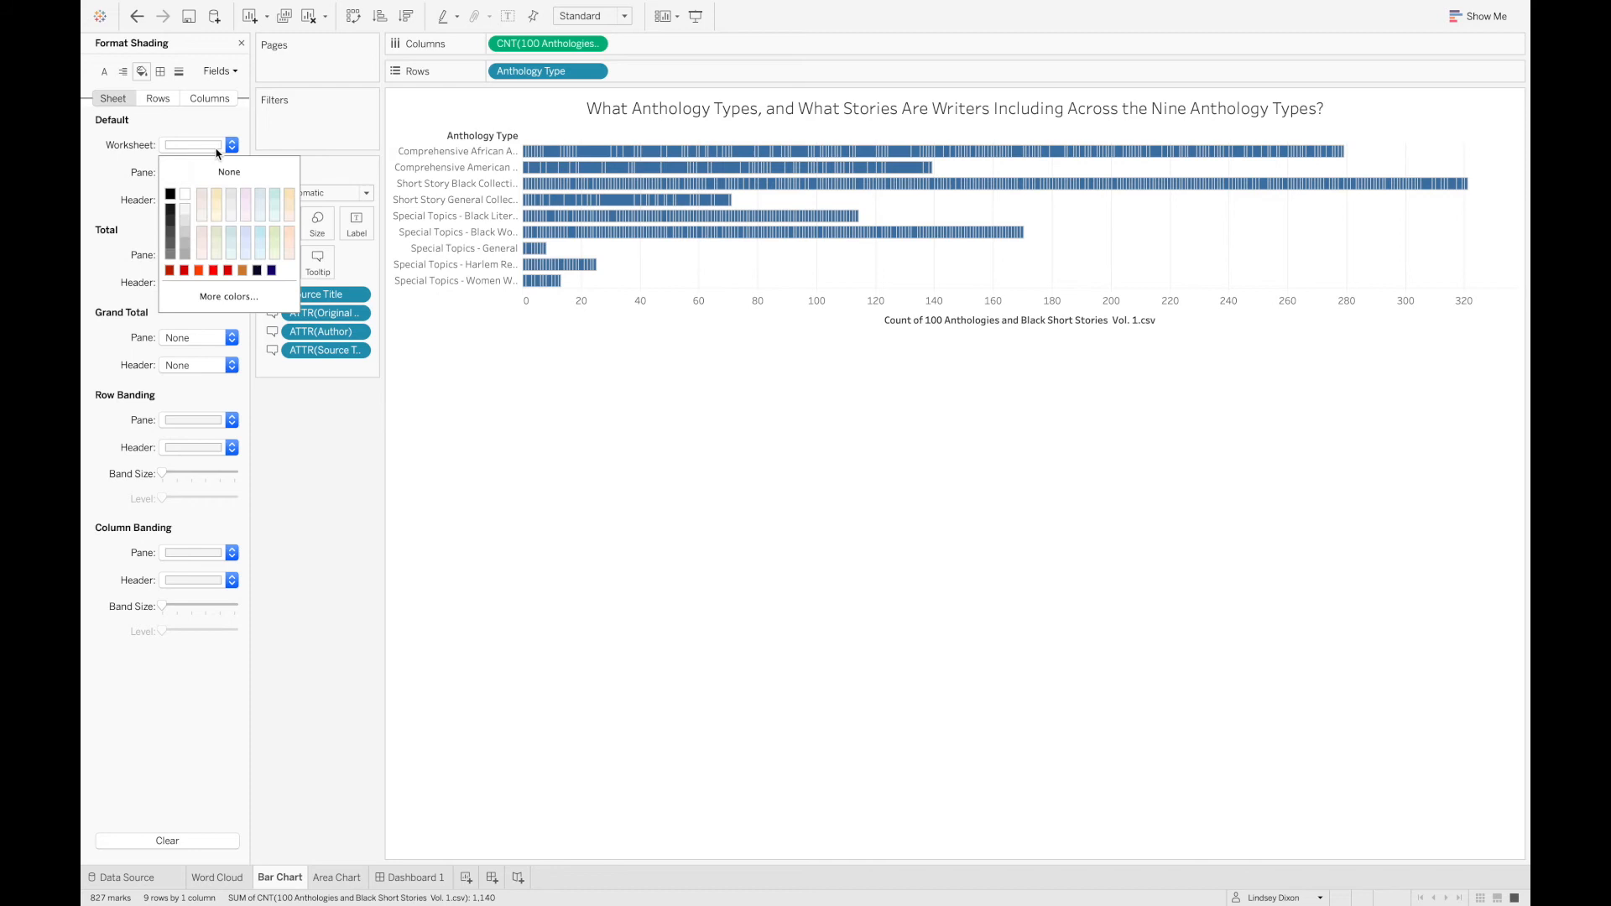
left_click(185, 221)
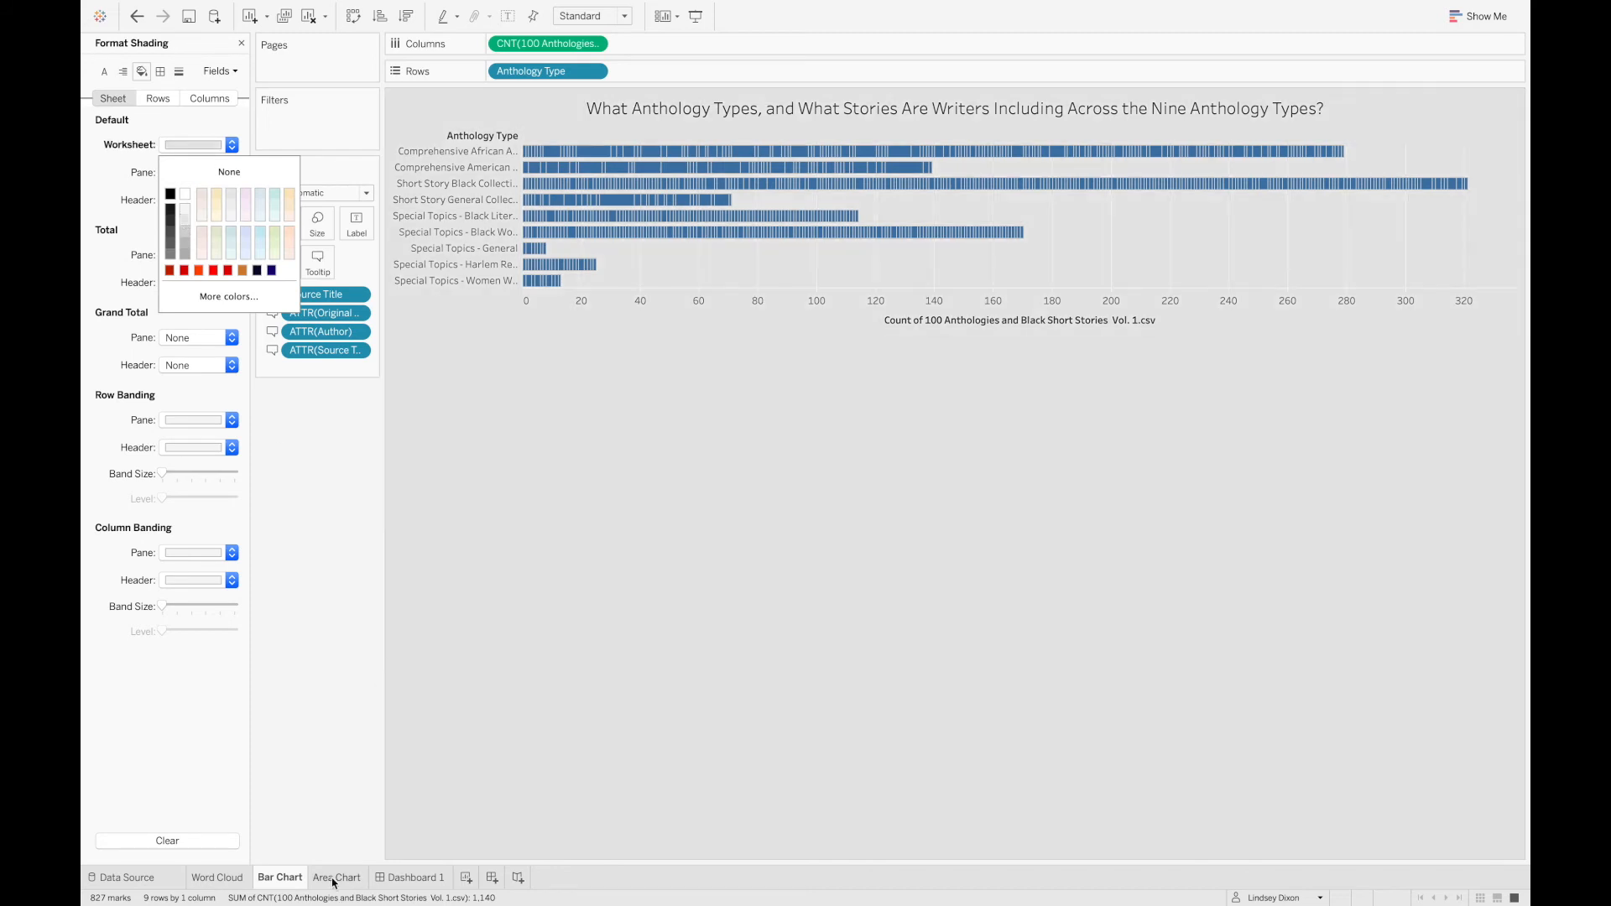
left_click(333, 879)
left_click(217, 148)
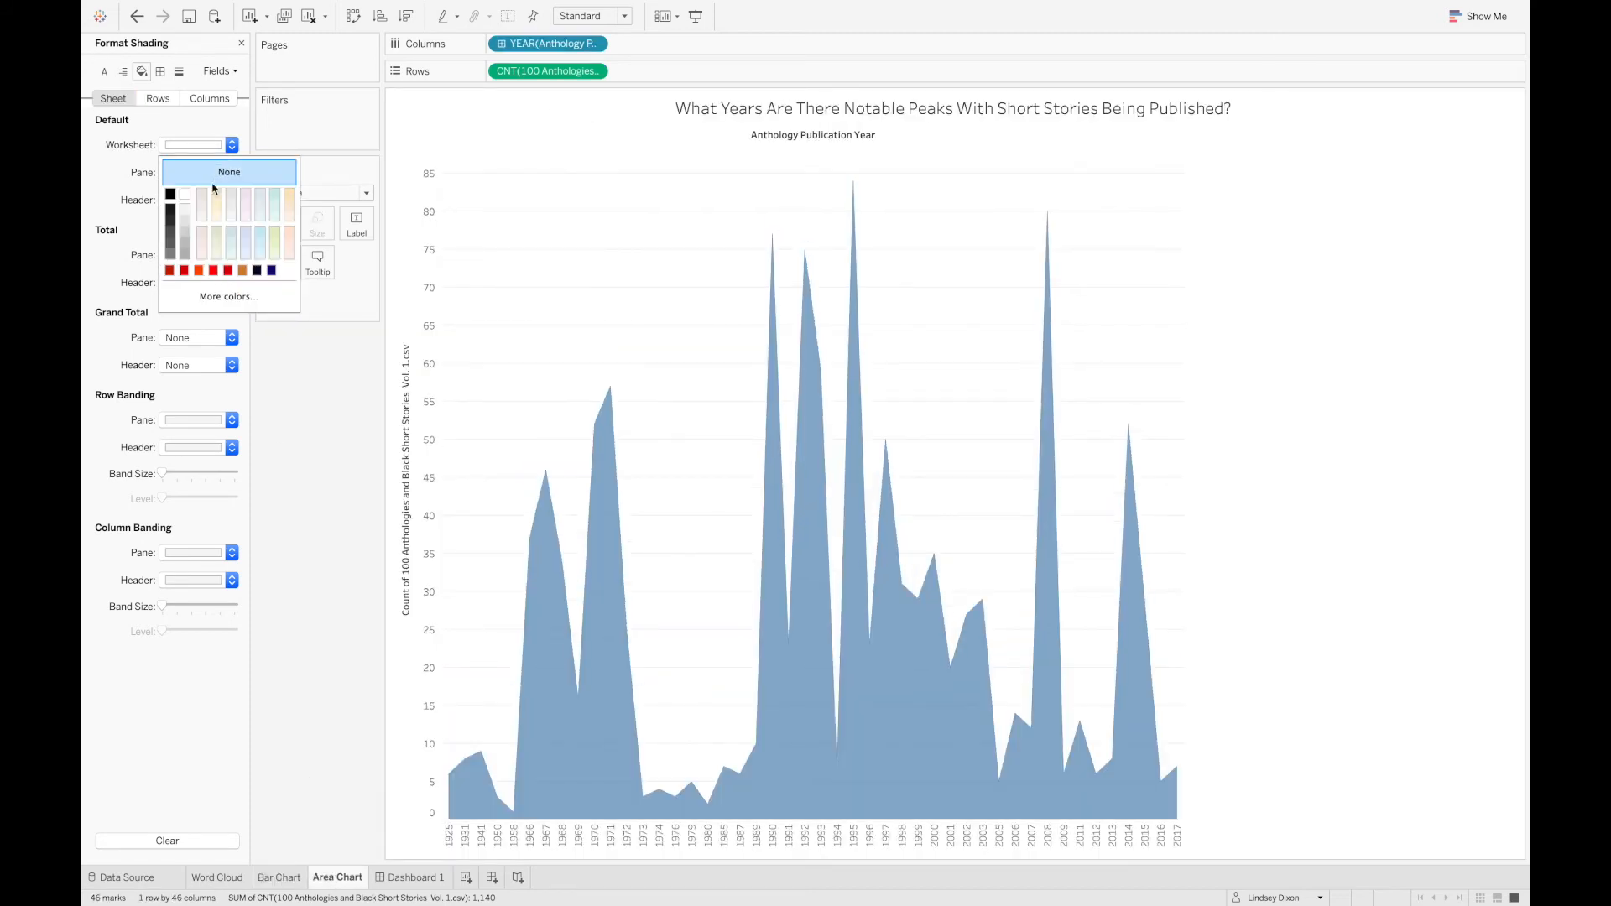
left_click(186, 222)
left_click(310, 378)
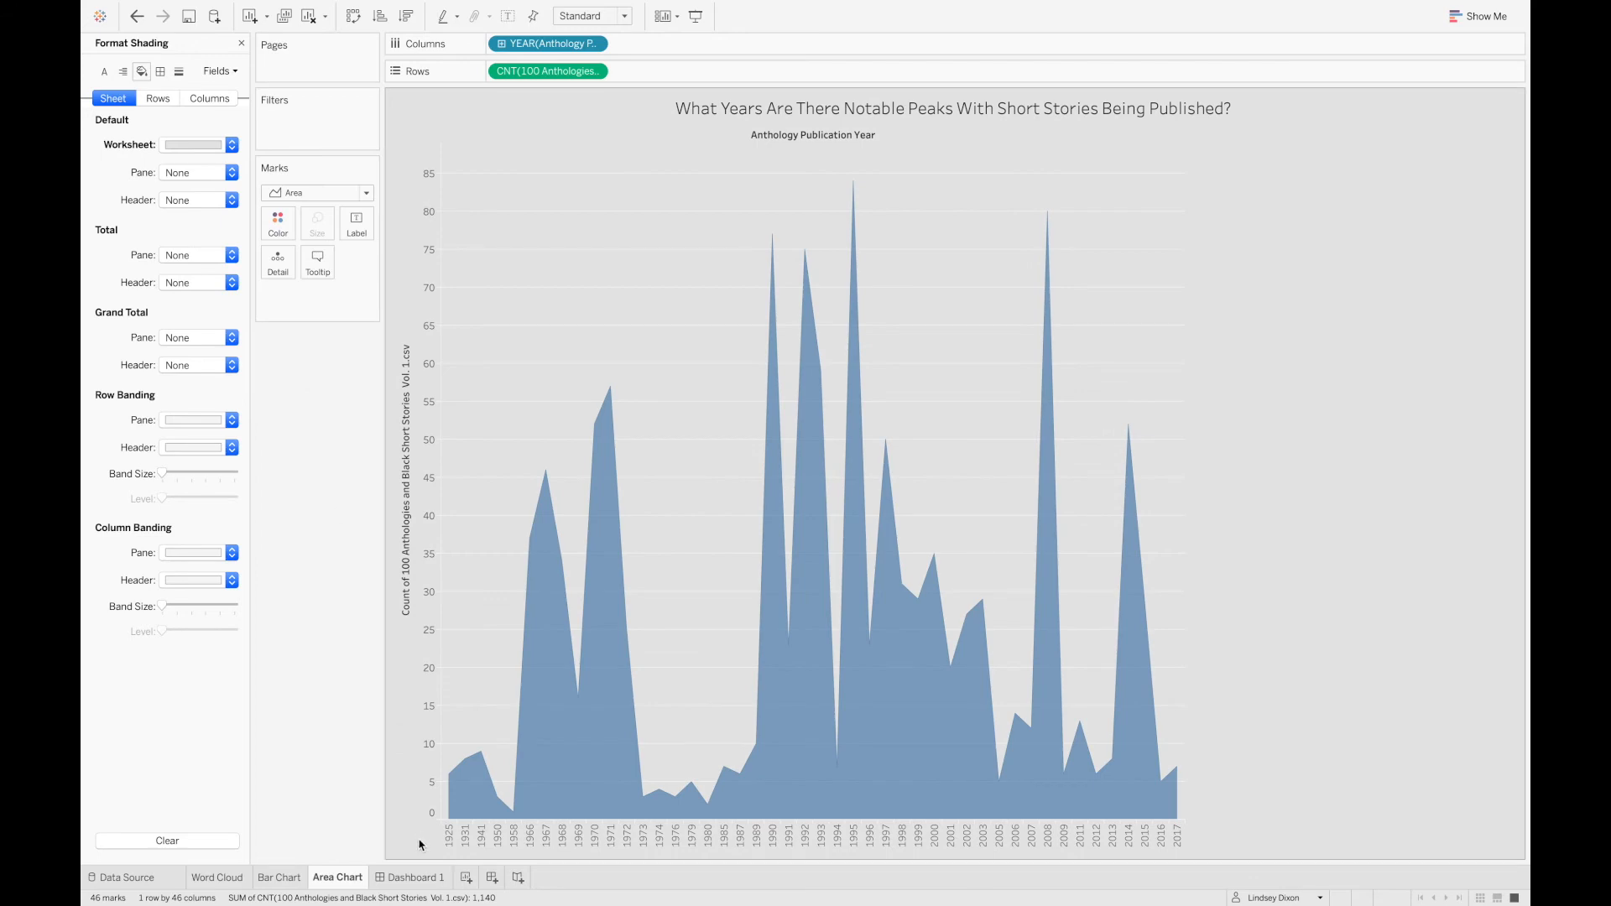
- Set Dashboard 1's default shading to the same light gray as the worksheets
left_click(416, 879)
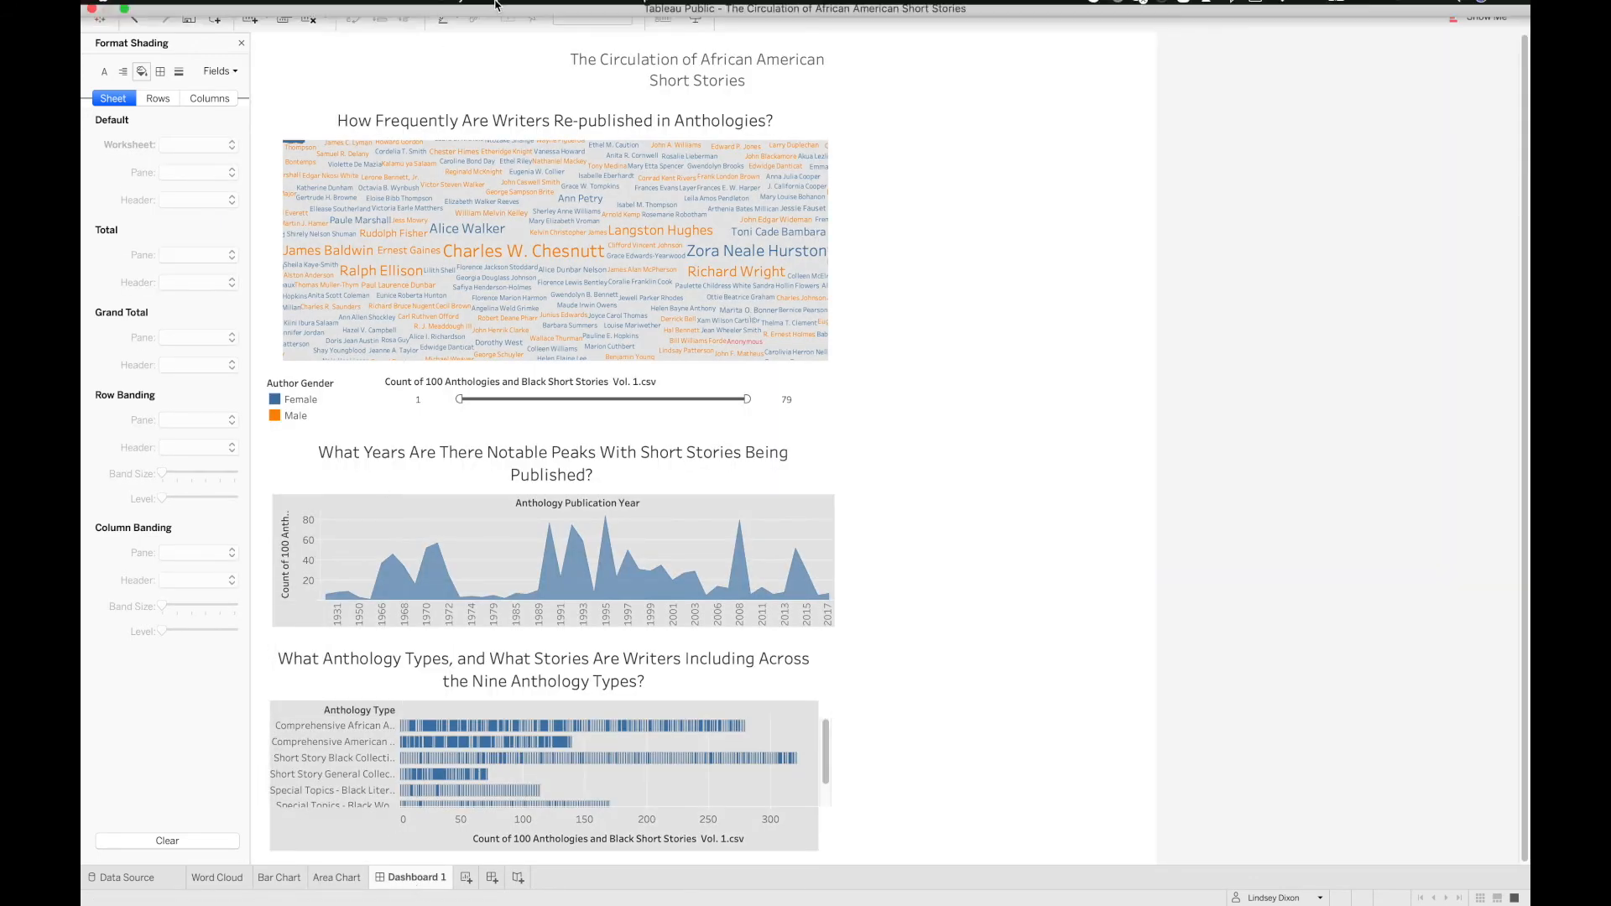
left_click(538, 10)
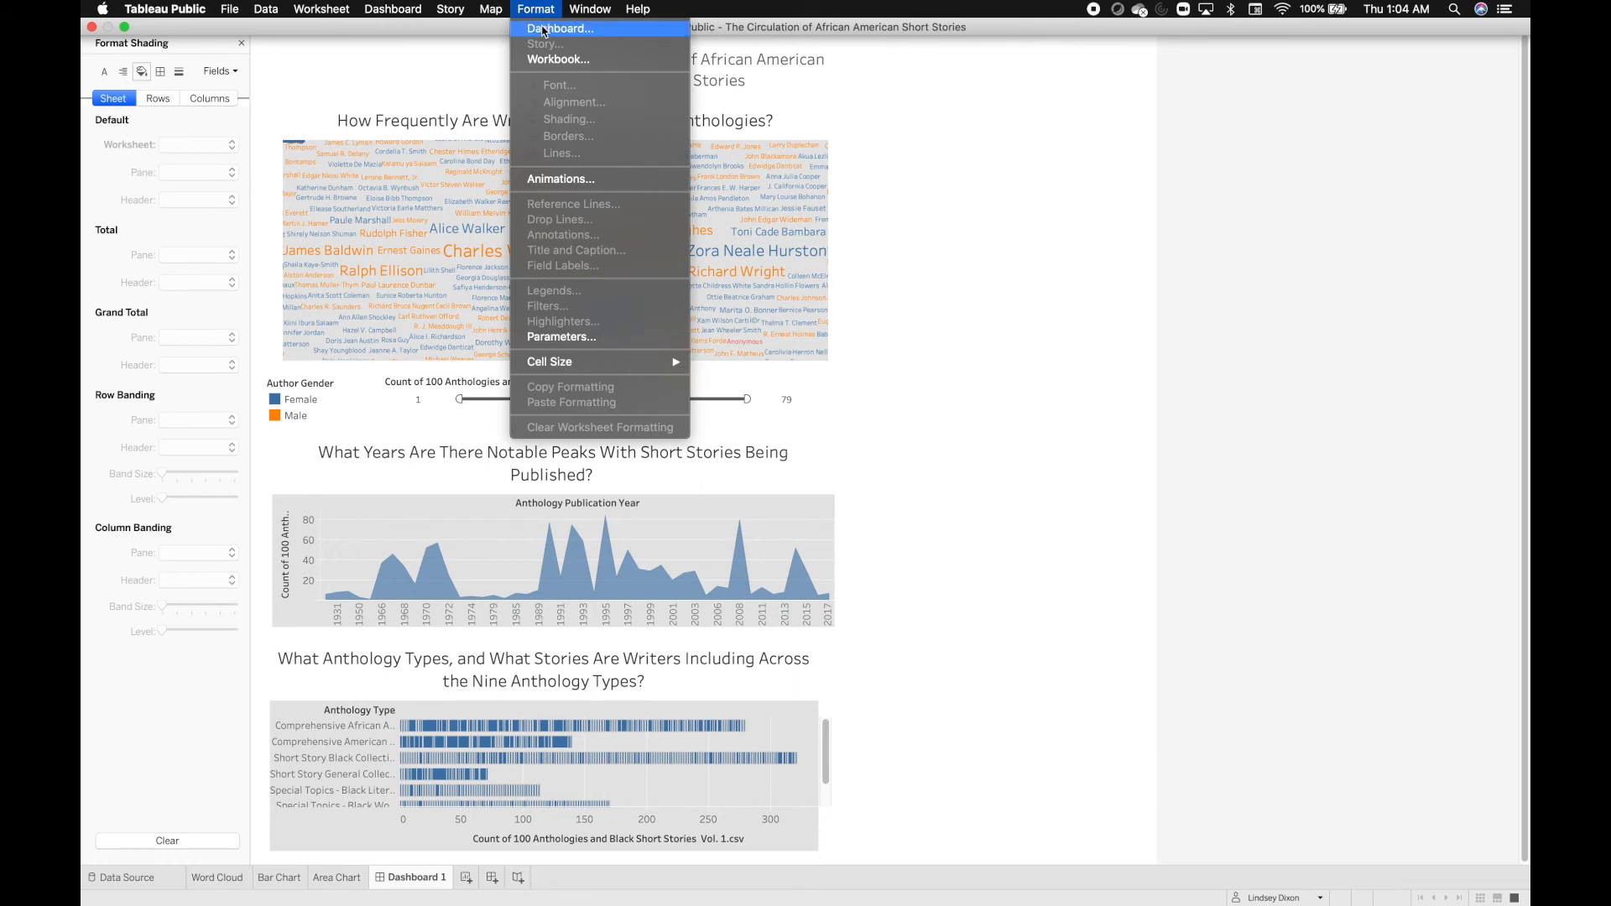
left_click(542, 29)
left_click(191, 98)
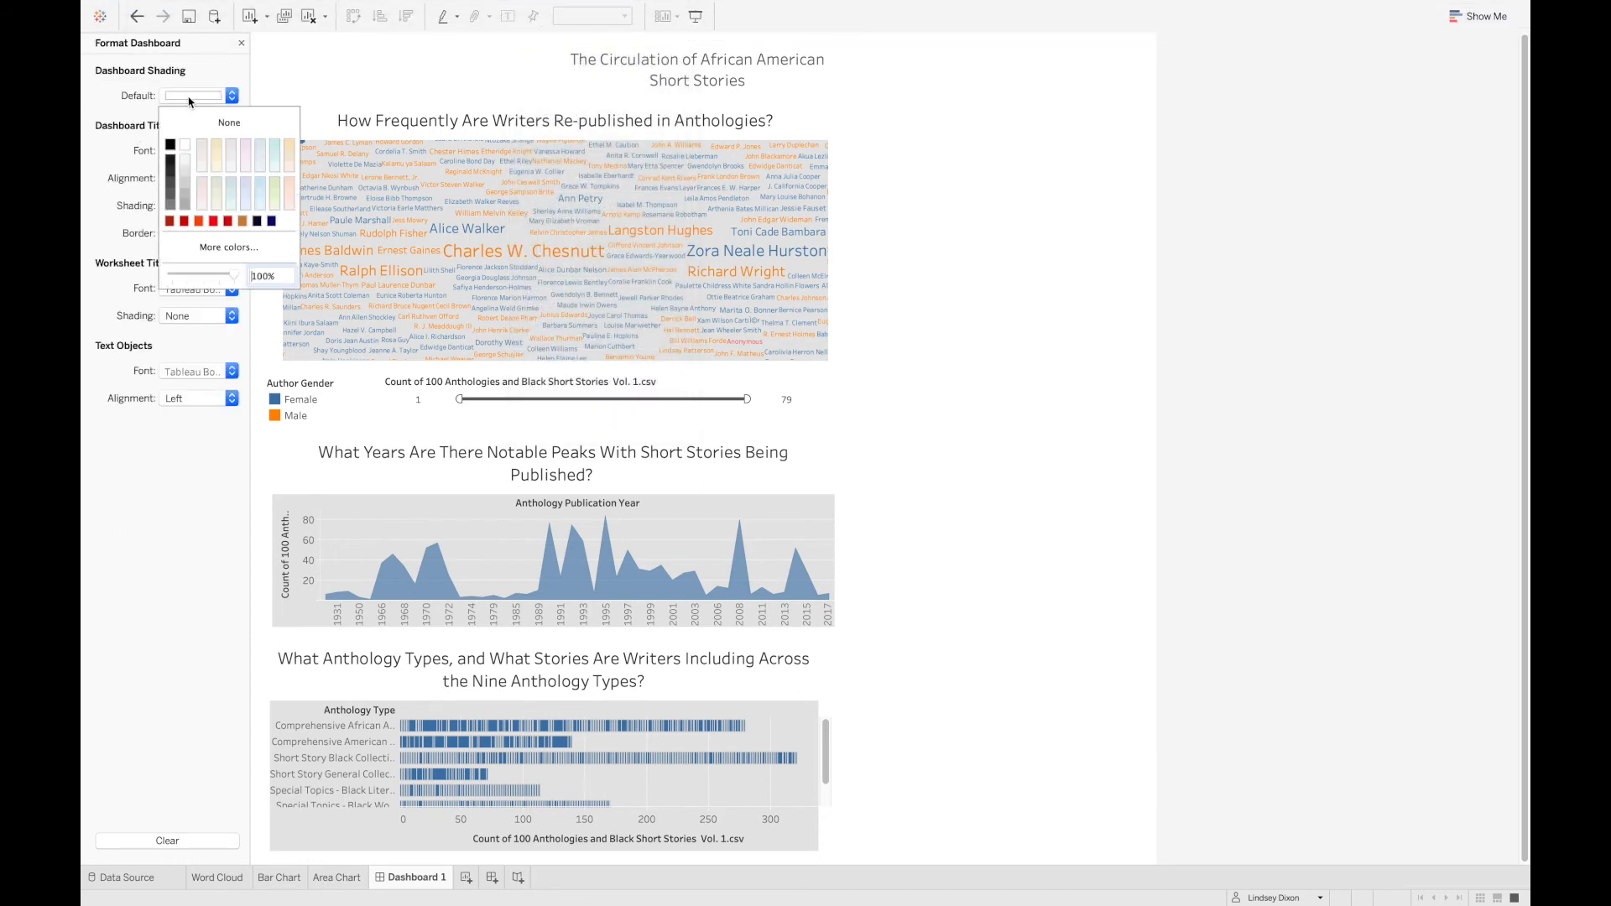
left_click(186, 174)
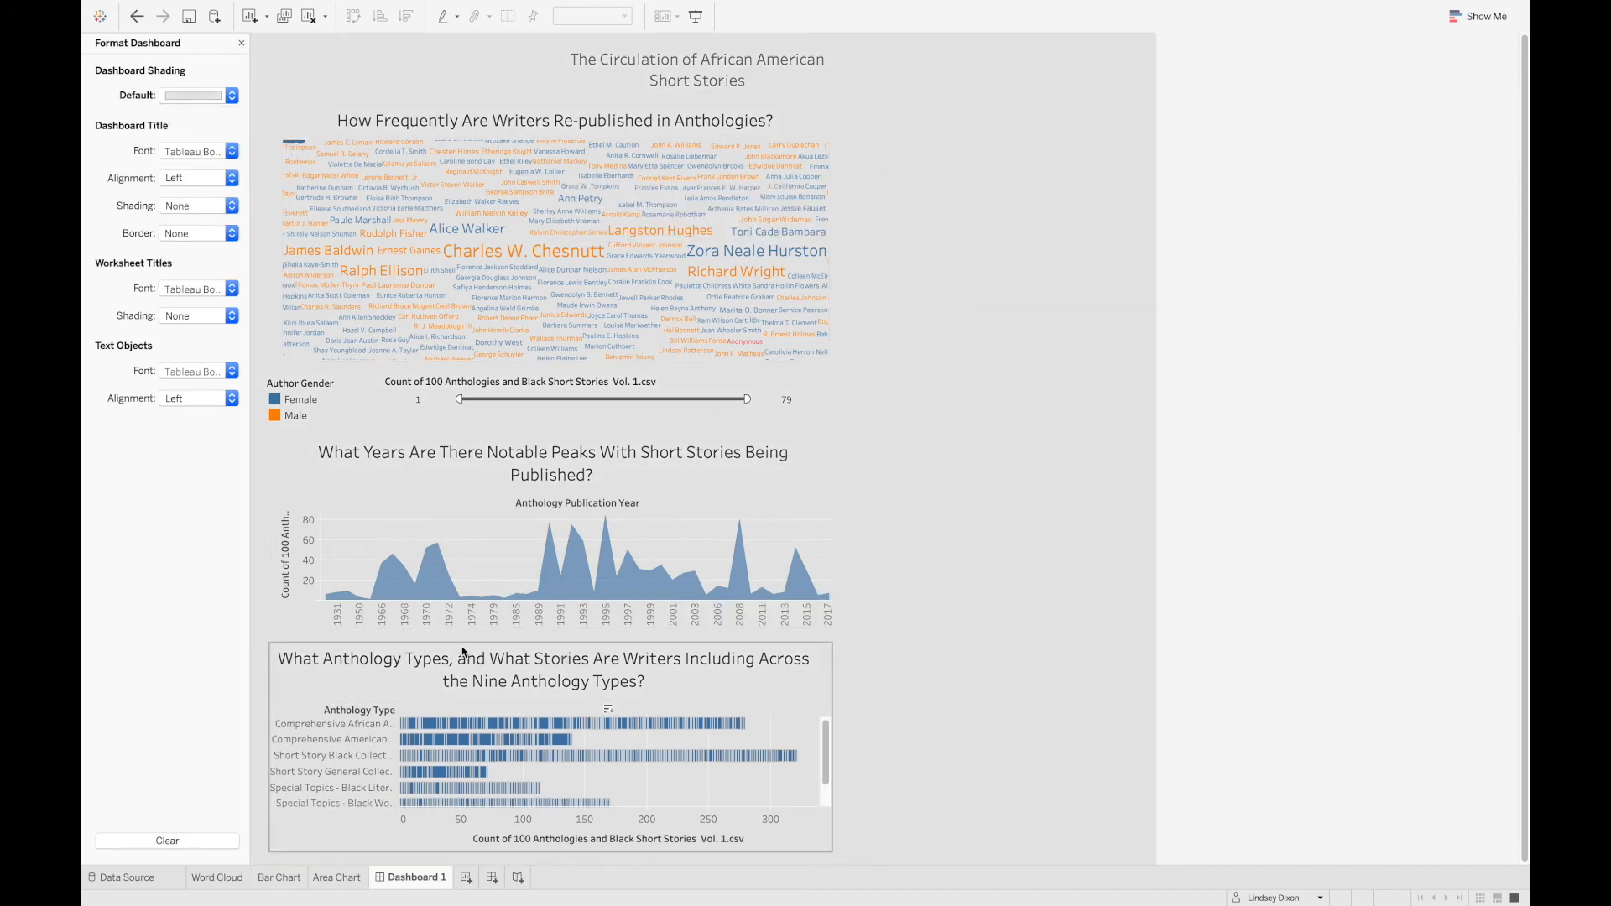
- Change the word cloud's Author Gender colors to red for Male and gray for N/A
left_click(219, 877)
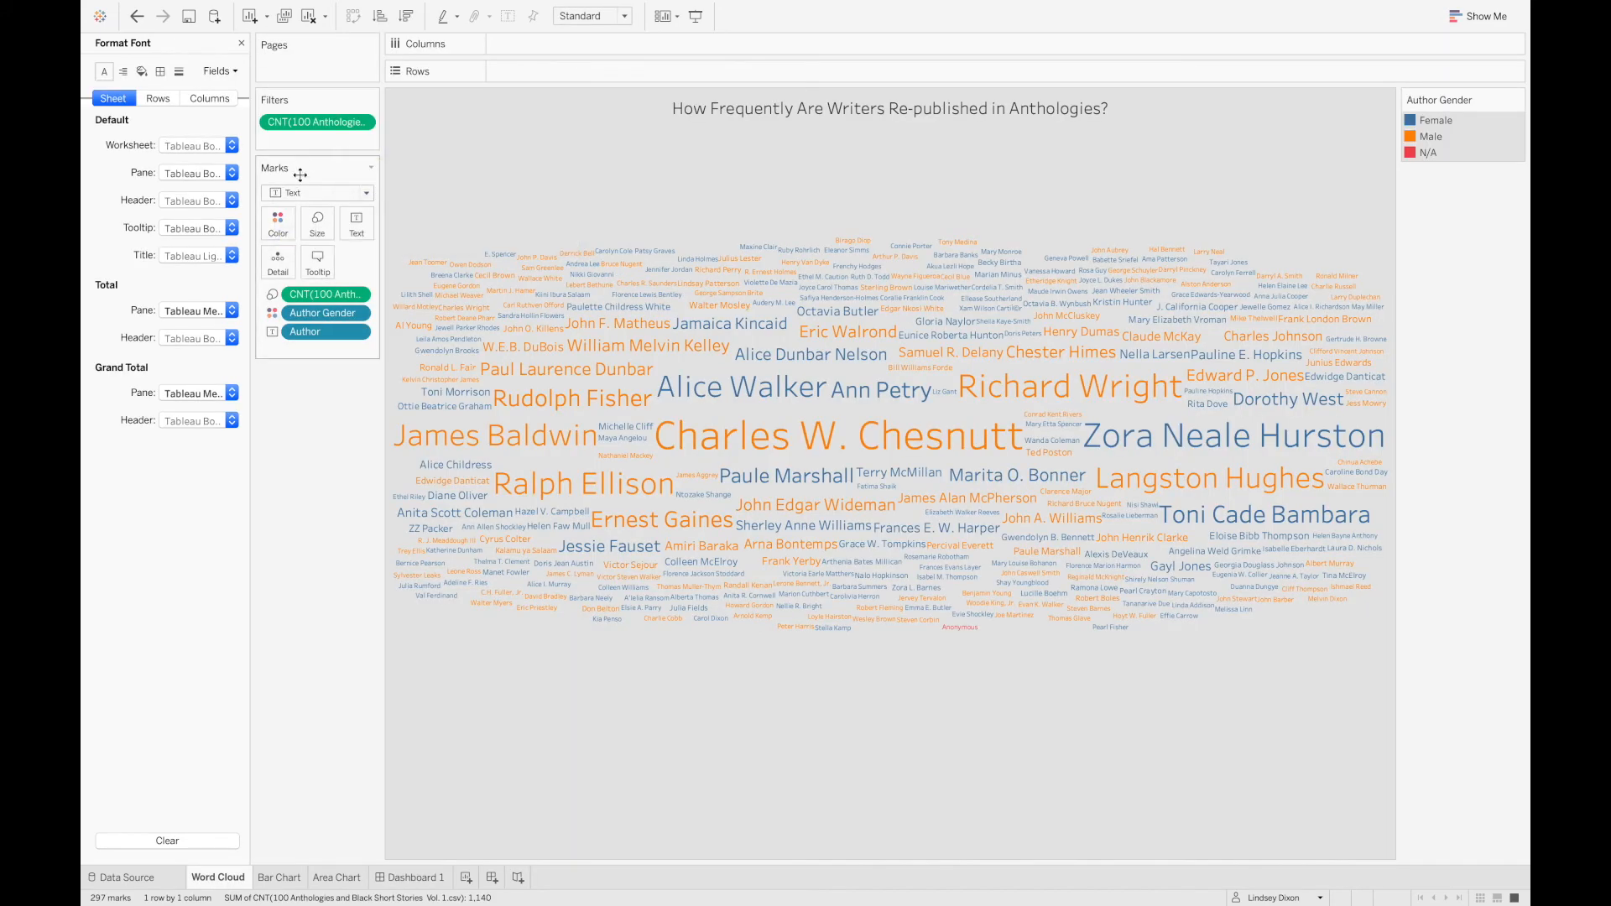
left_click(278, 224)
left_click(312, 281)
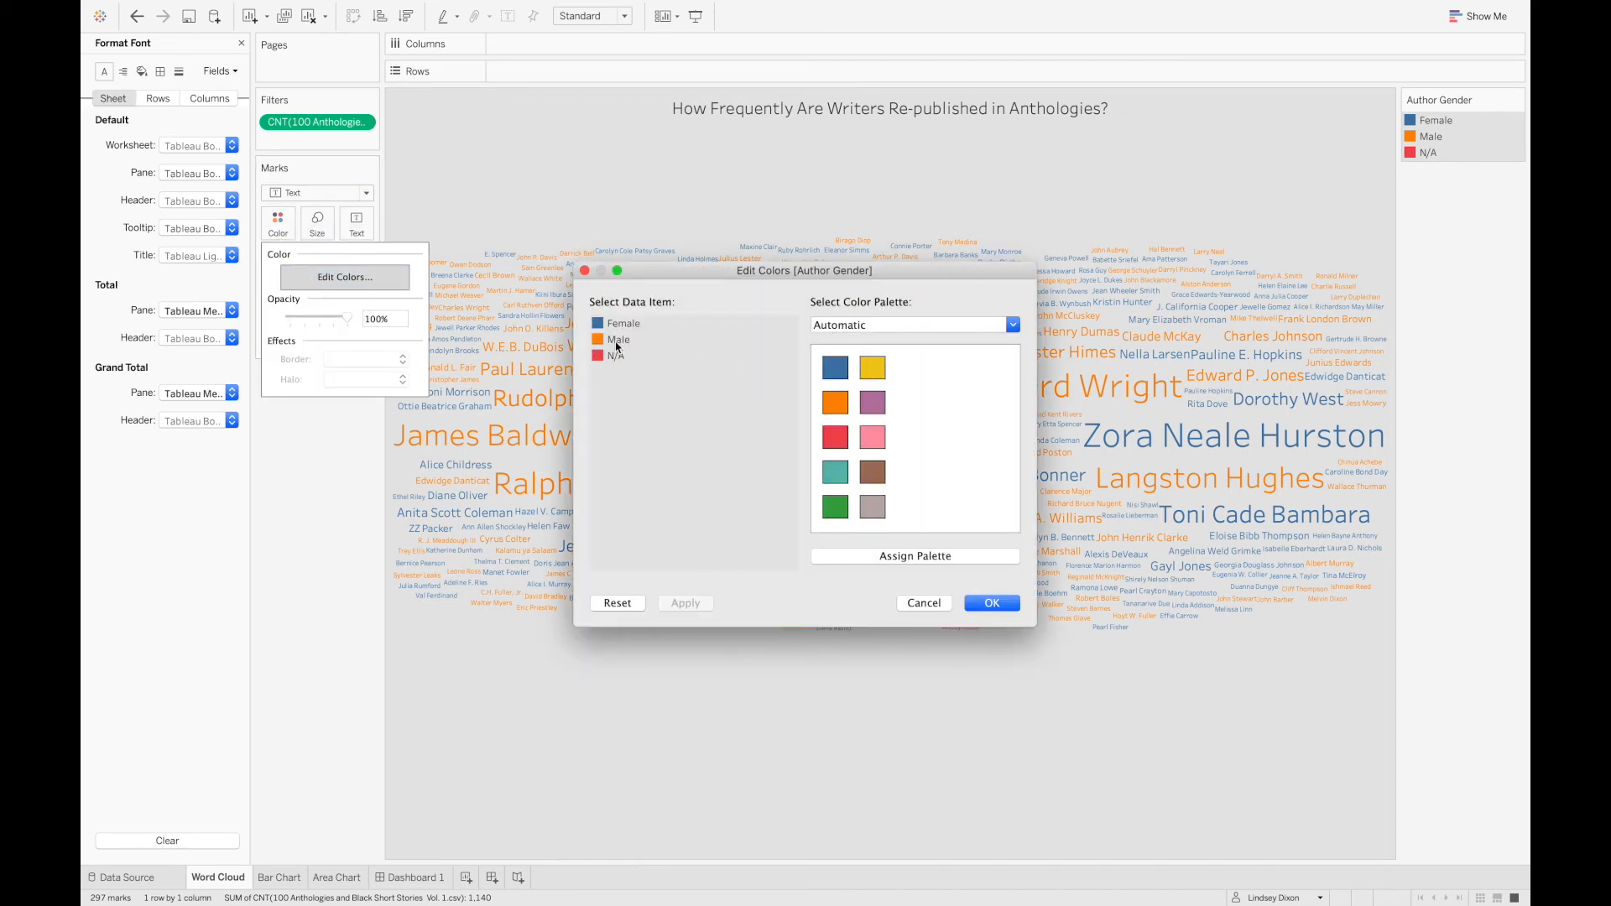
left_click(836, 454)
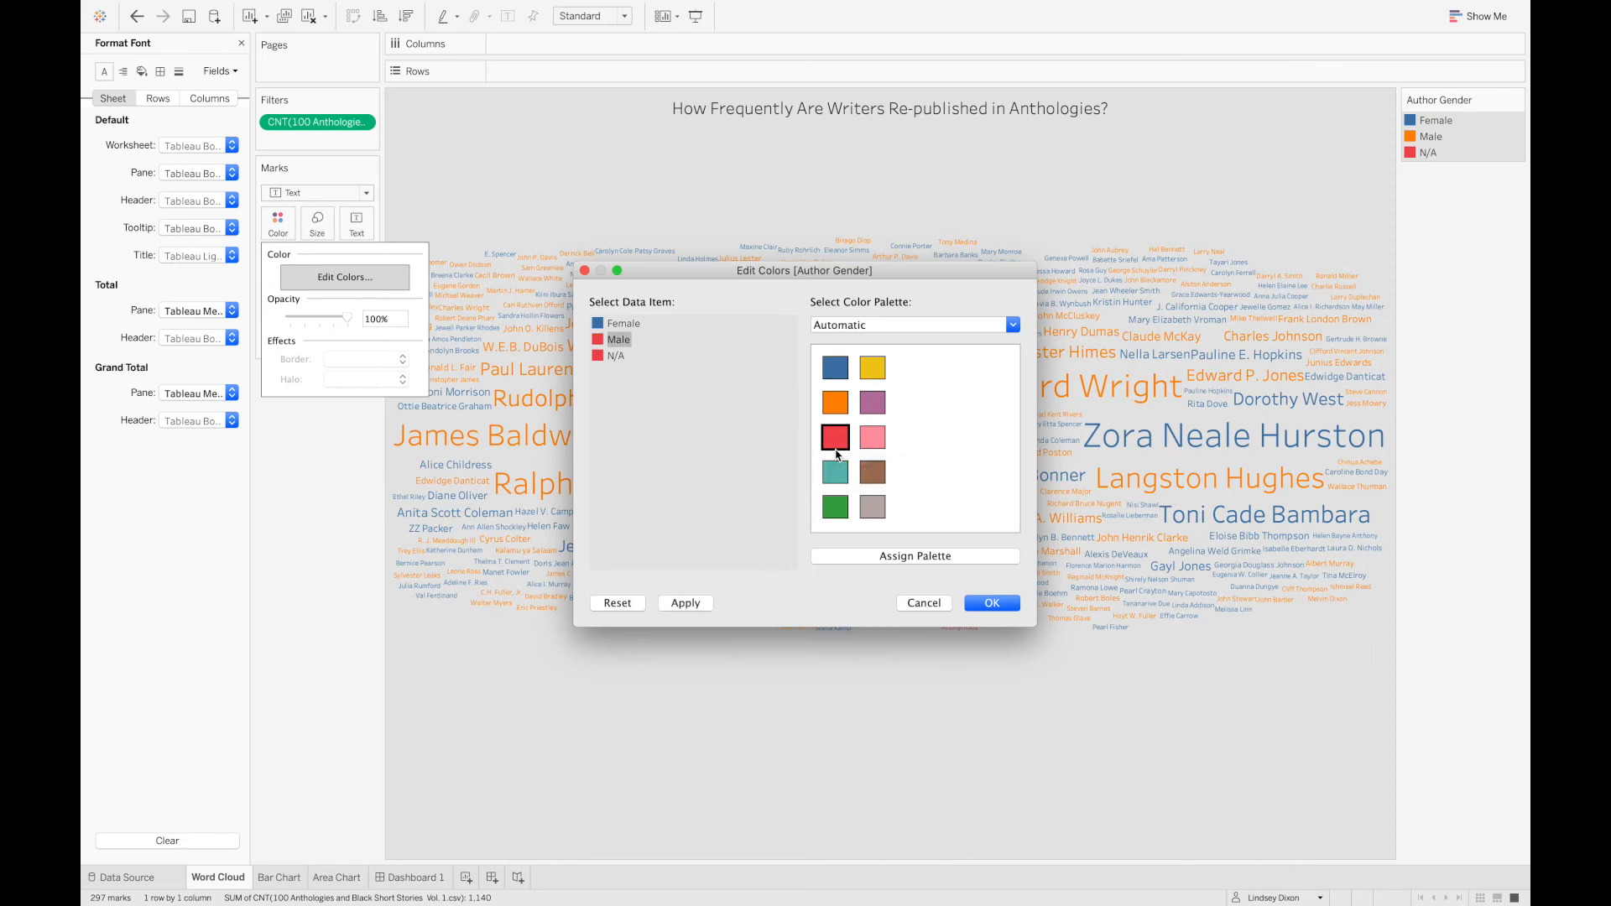
left_click(617, 356)
left_click(689, 604)
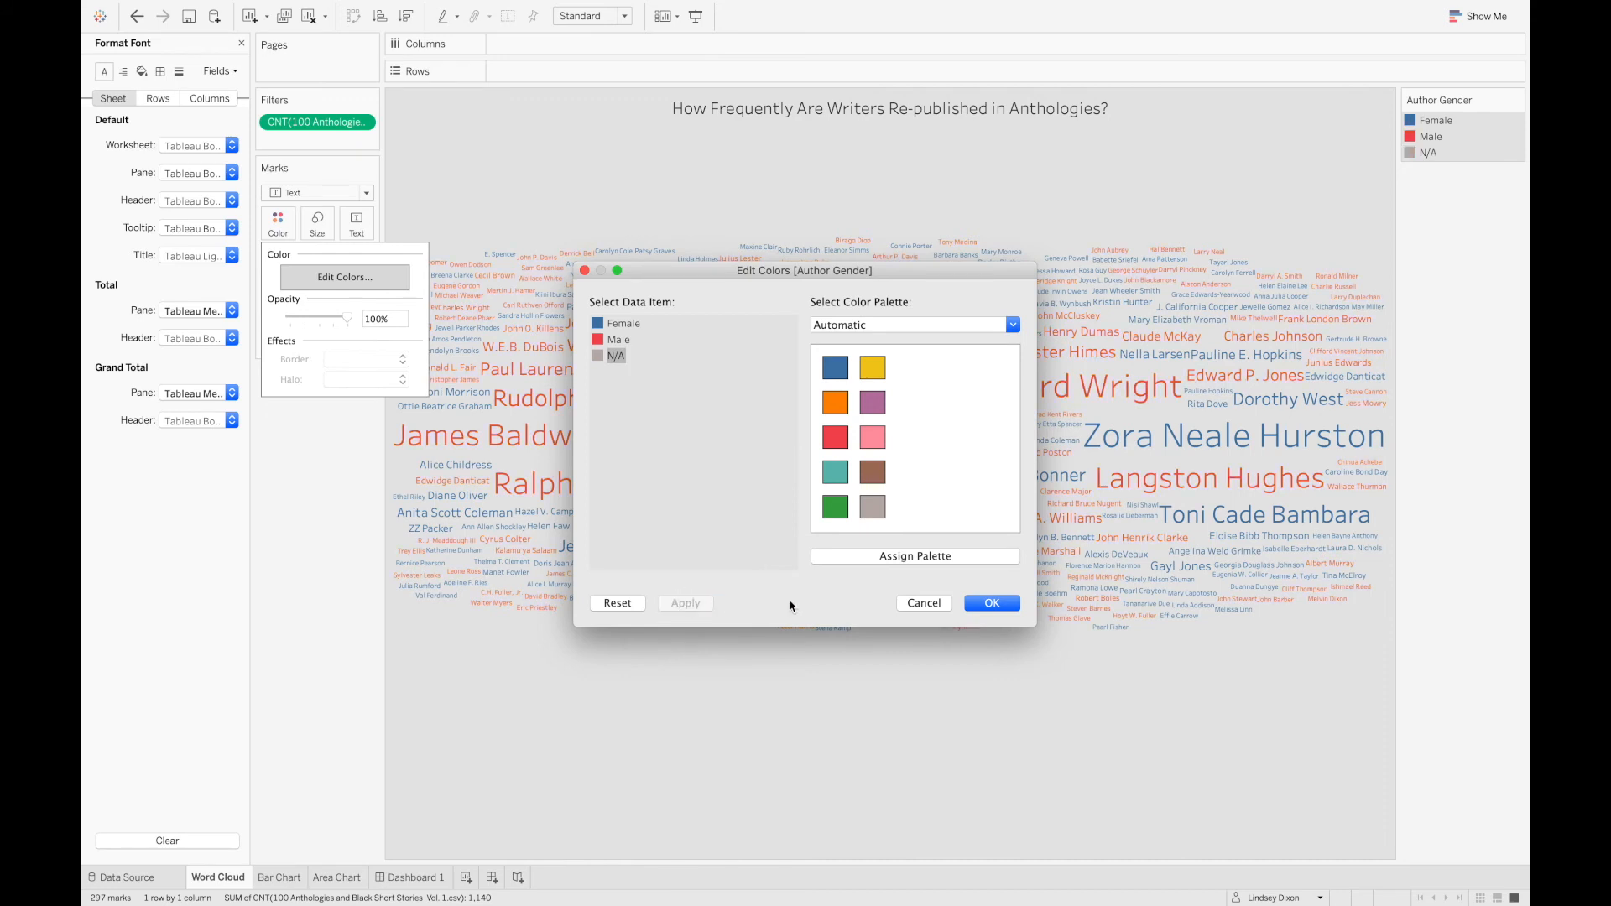
left_click(991, 604)
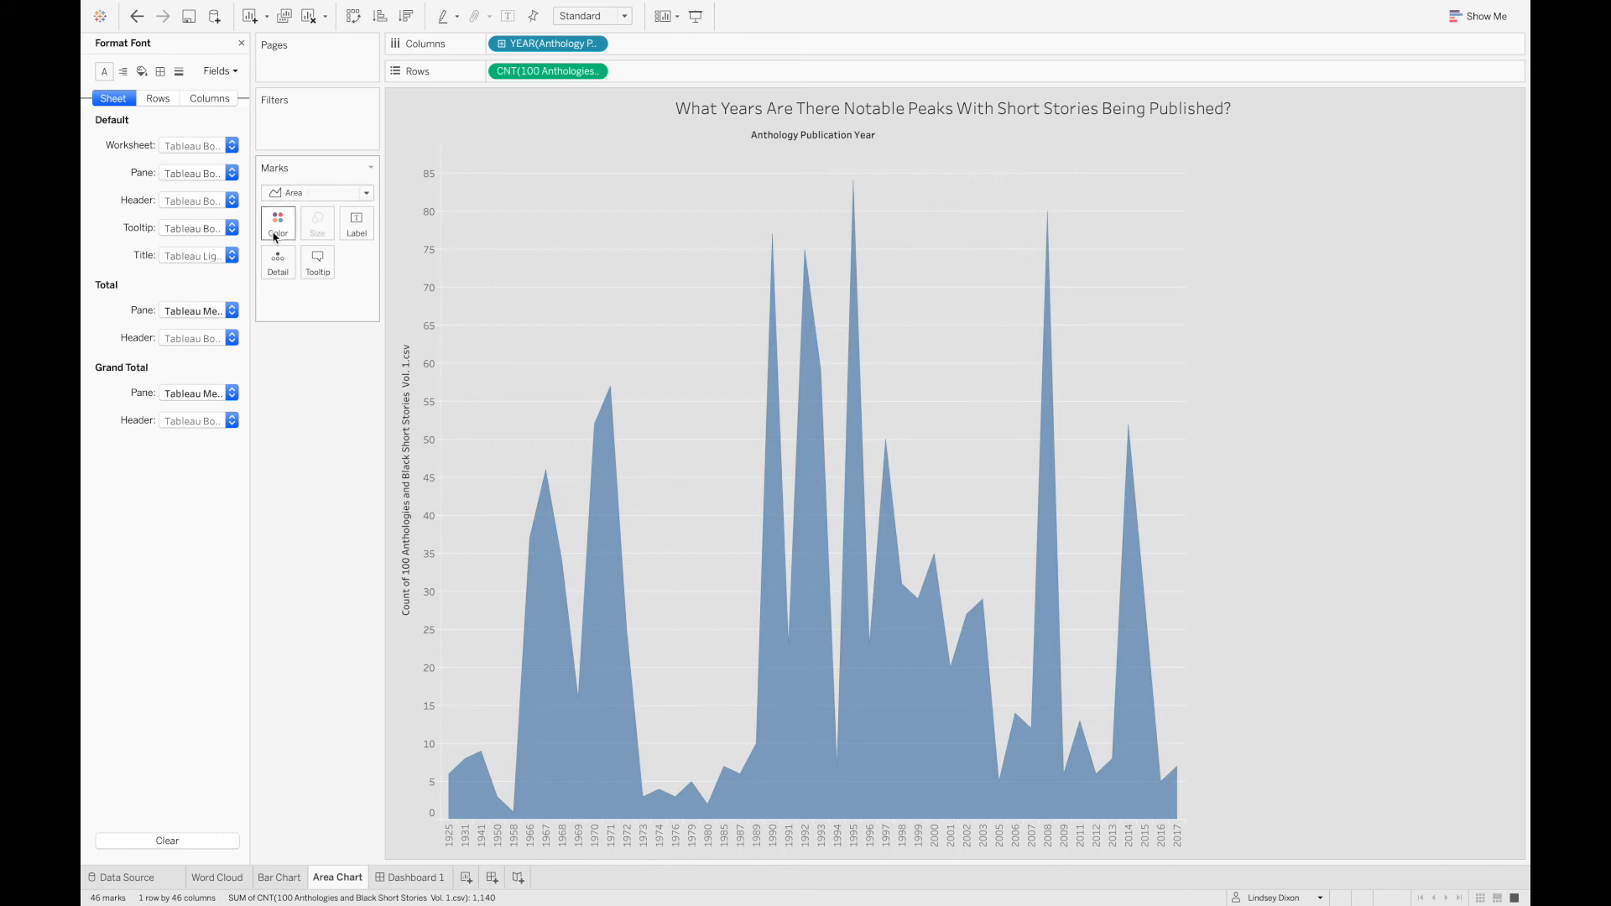
- Recolor the area chart's marks red and return to Dashboard 1
left_click(277, 227)
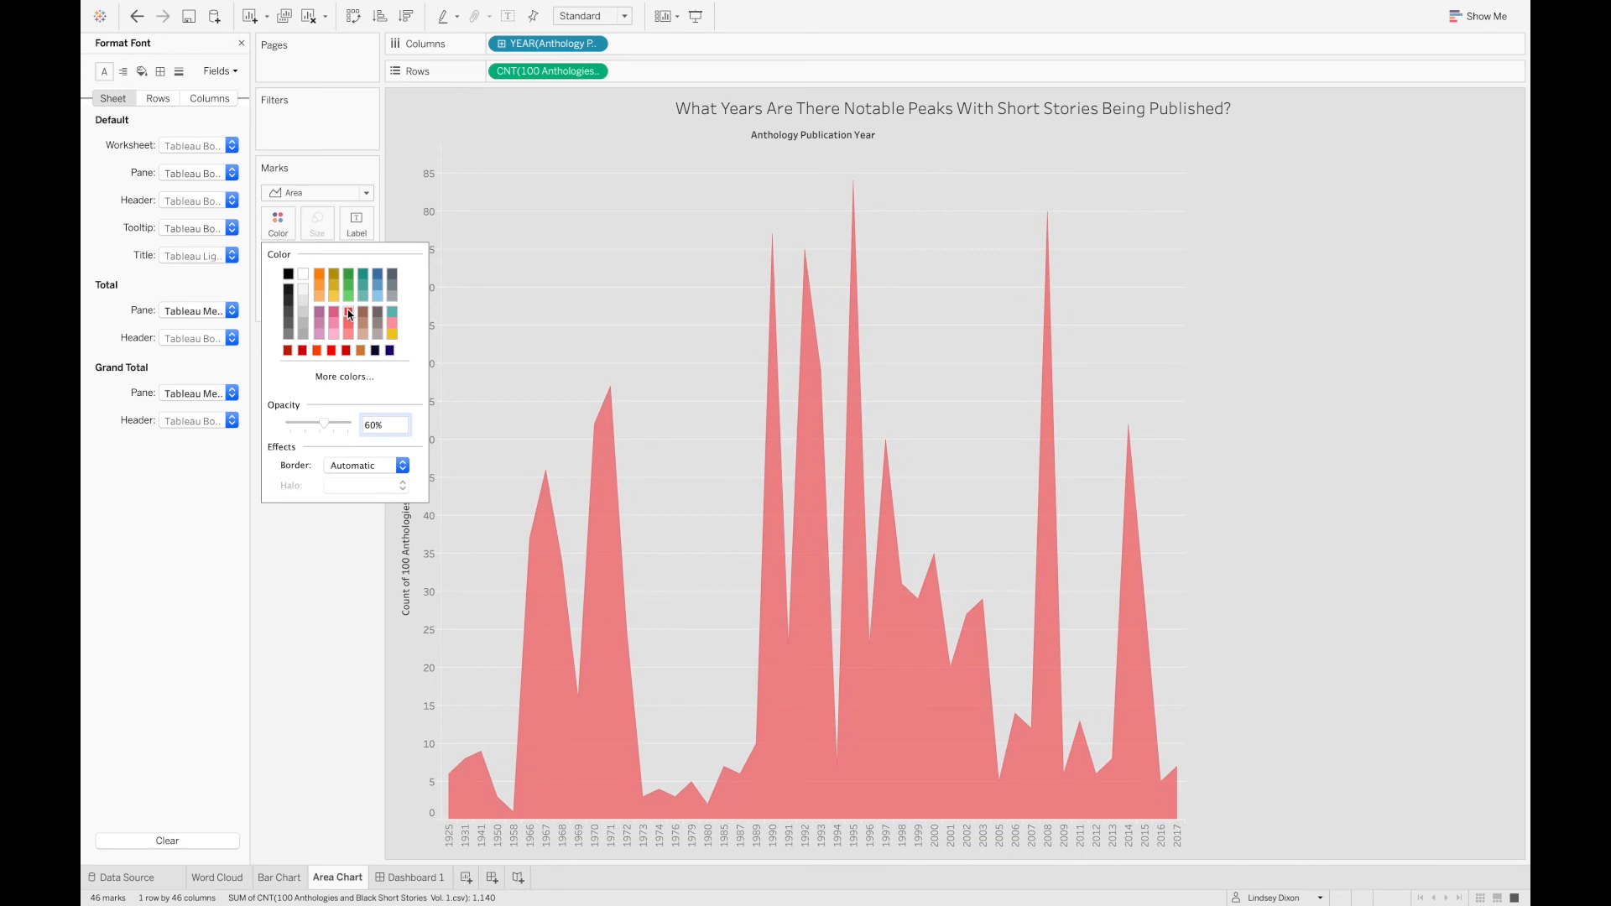
left_click(409, 880)
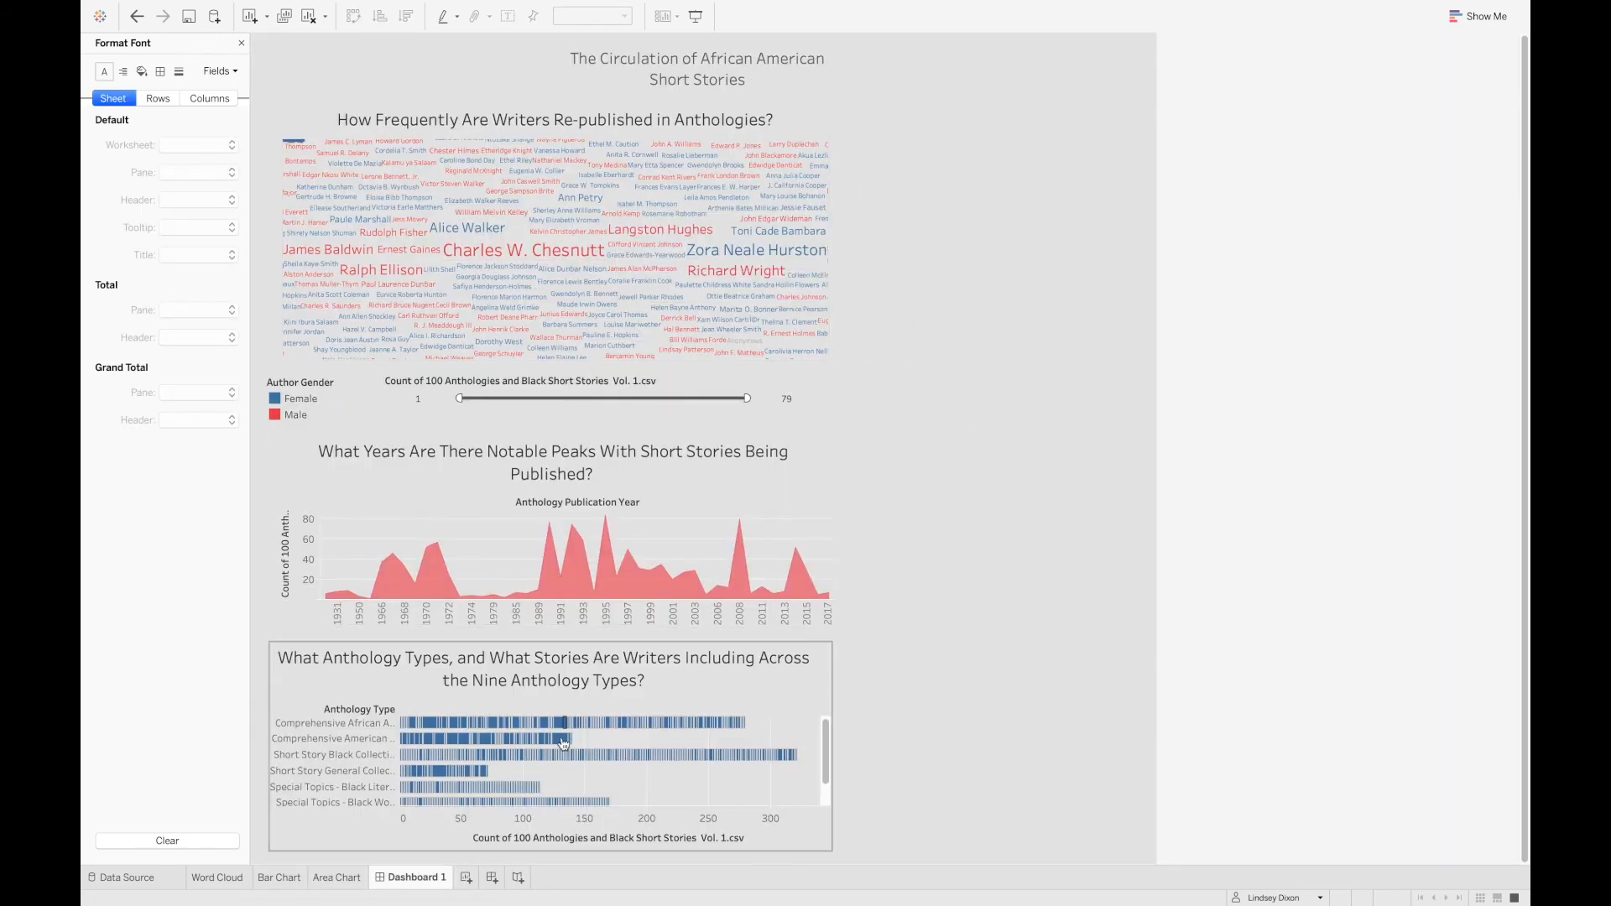
- Capitalize "Published" in the word cloud title's "Re-Published" and color the whole title red
mouse_move(581, 176)
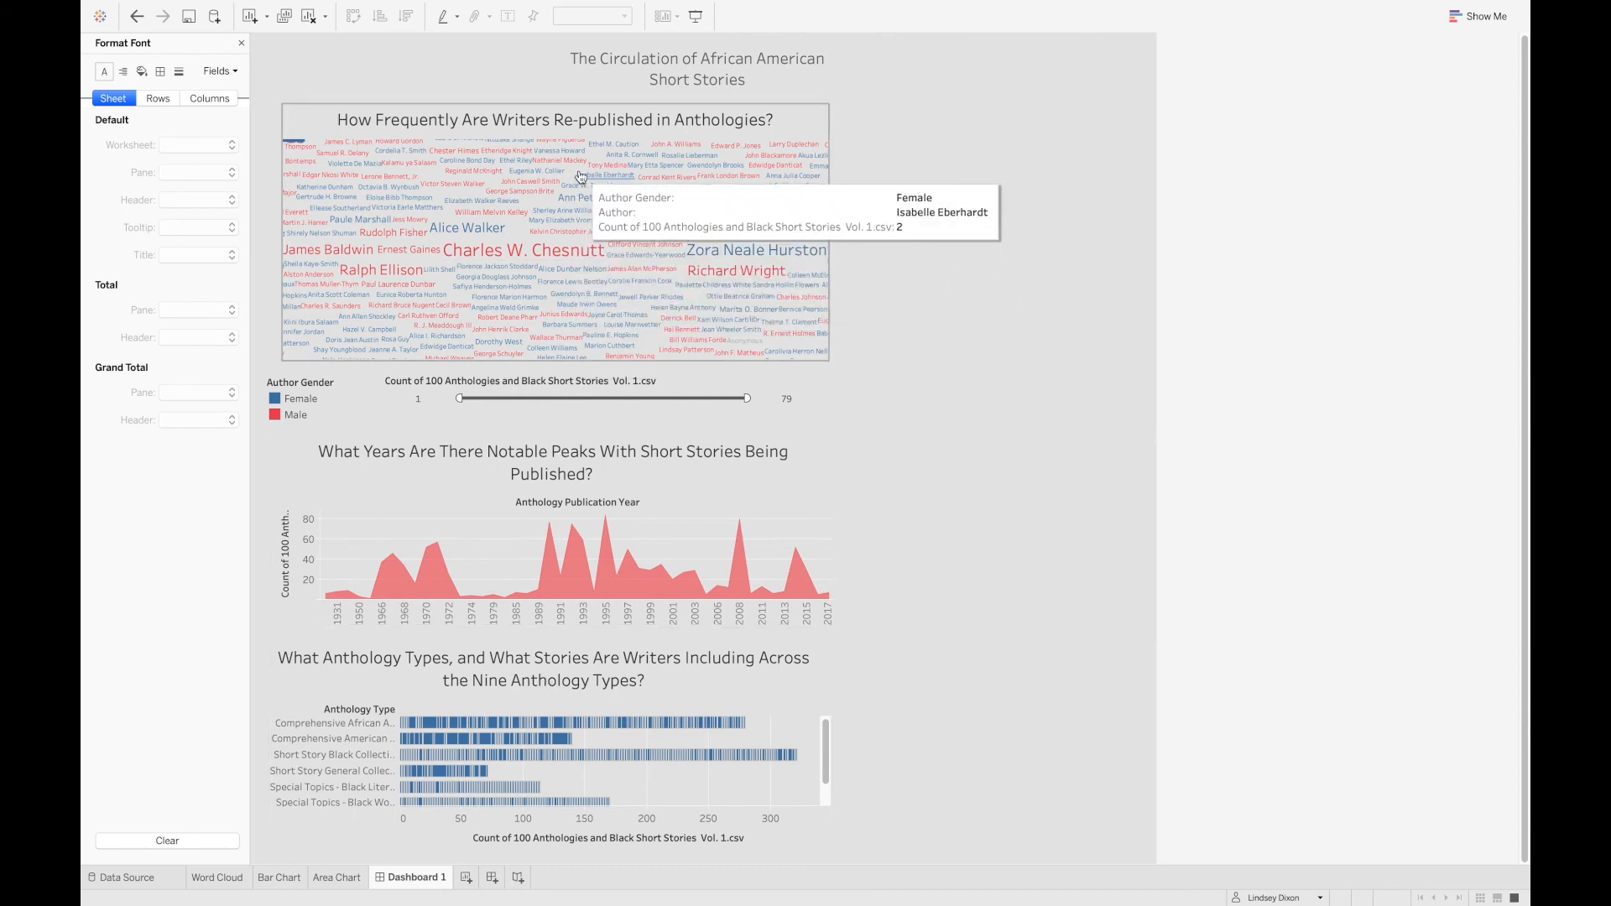
double_click(590, 124)
left_click(1206, 165)
key("Delete")
type("P")
left_click_drag(1188, 184, 936, 161)
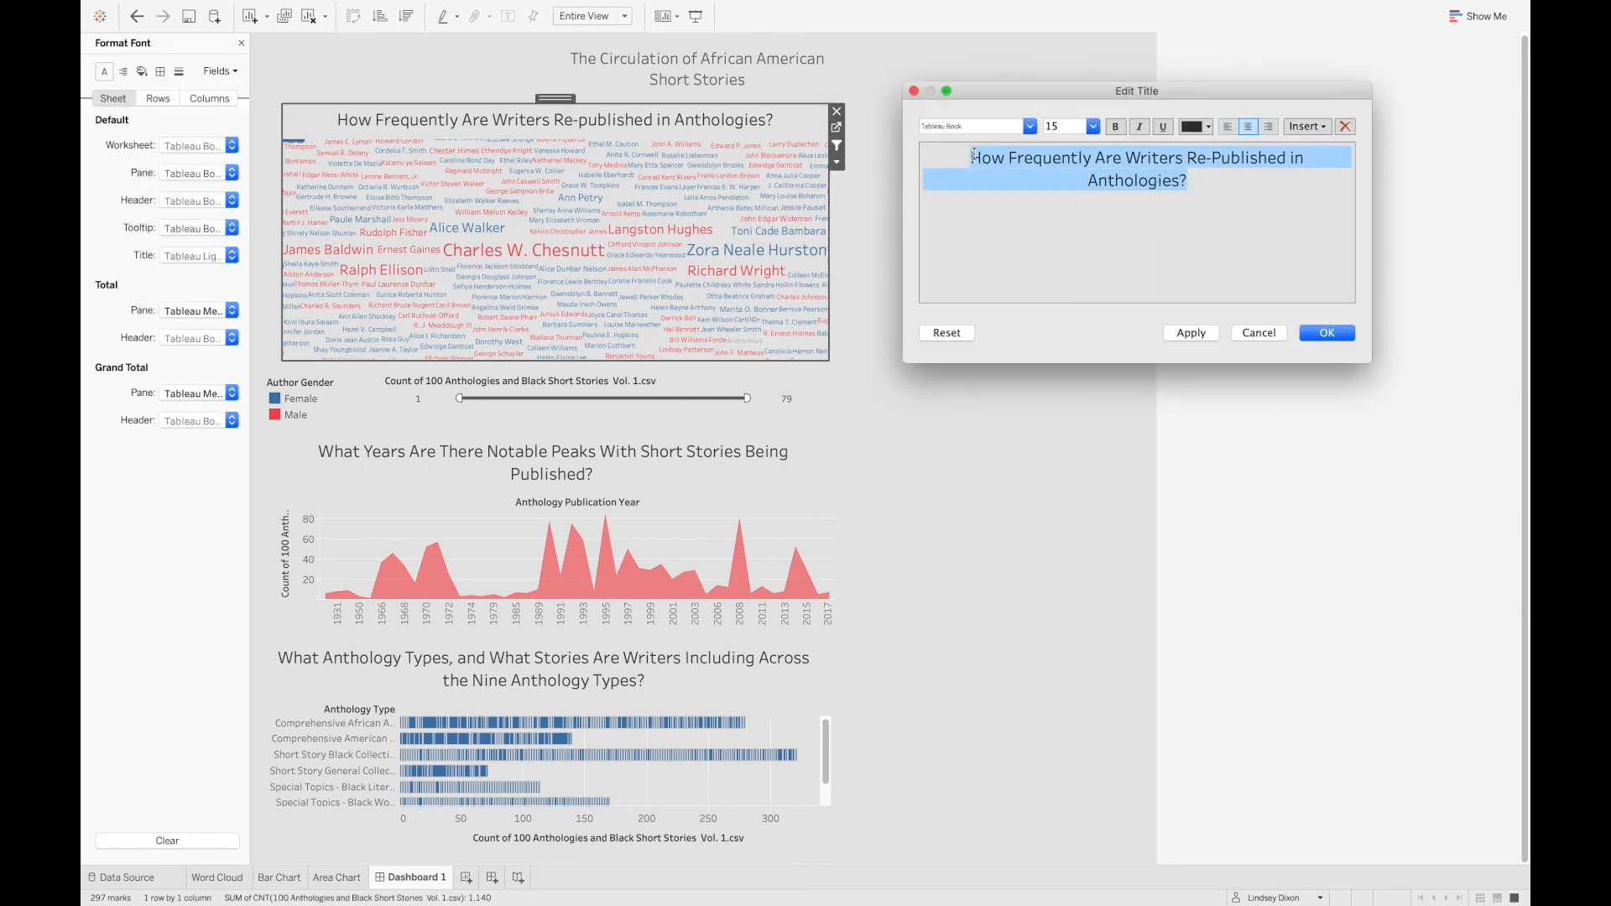
left_click(1209, 129)
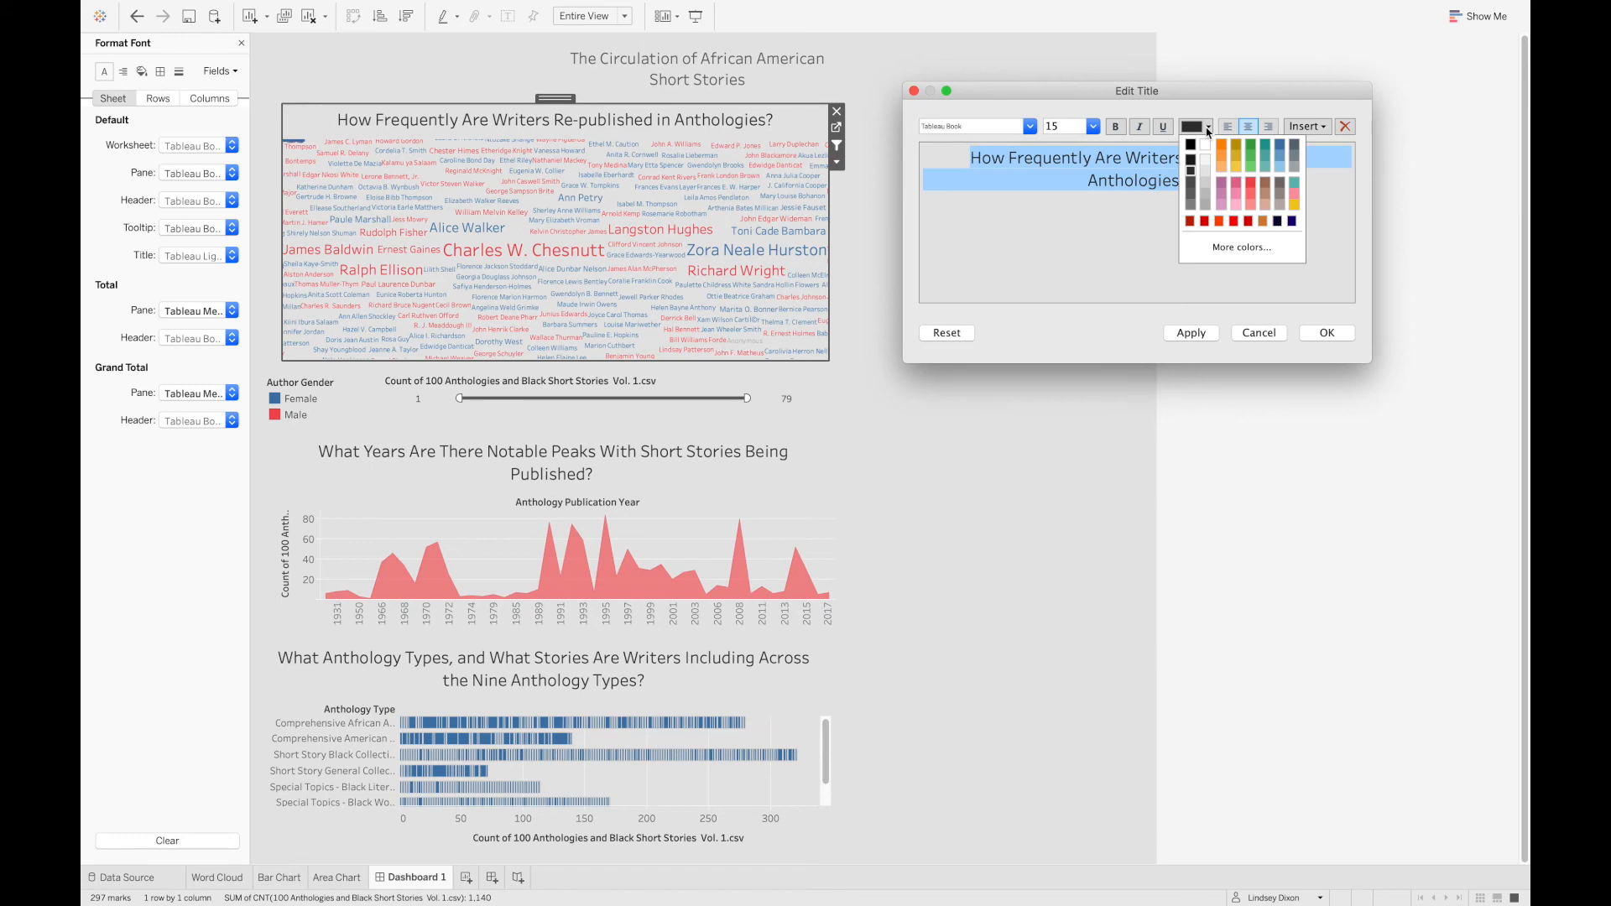
left_click(1253, 183)
left_click(1327, 337)
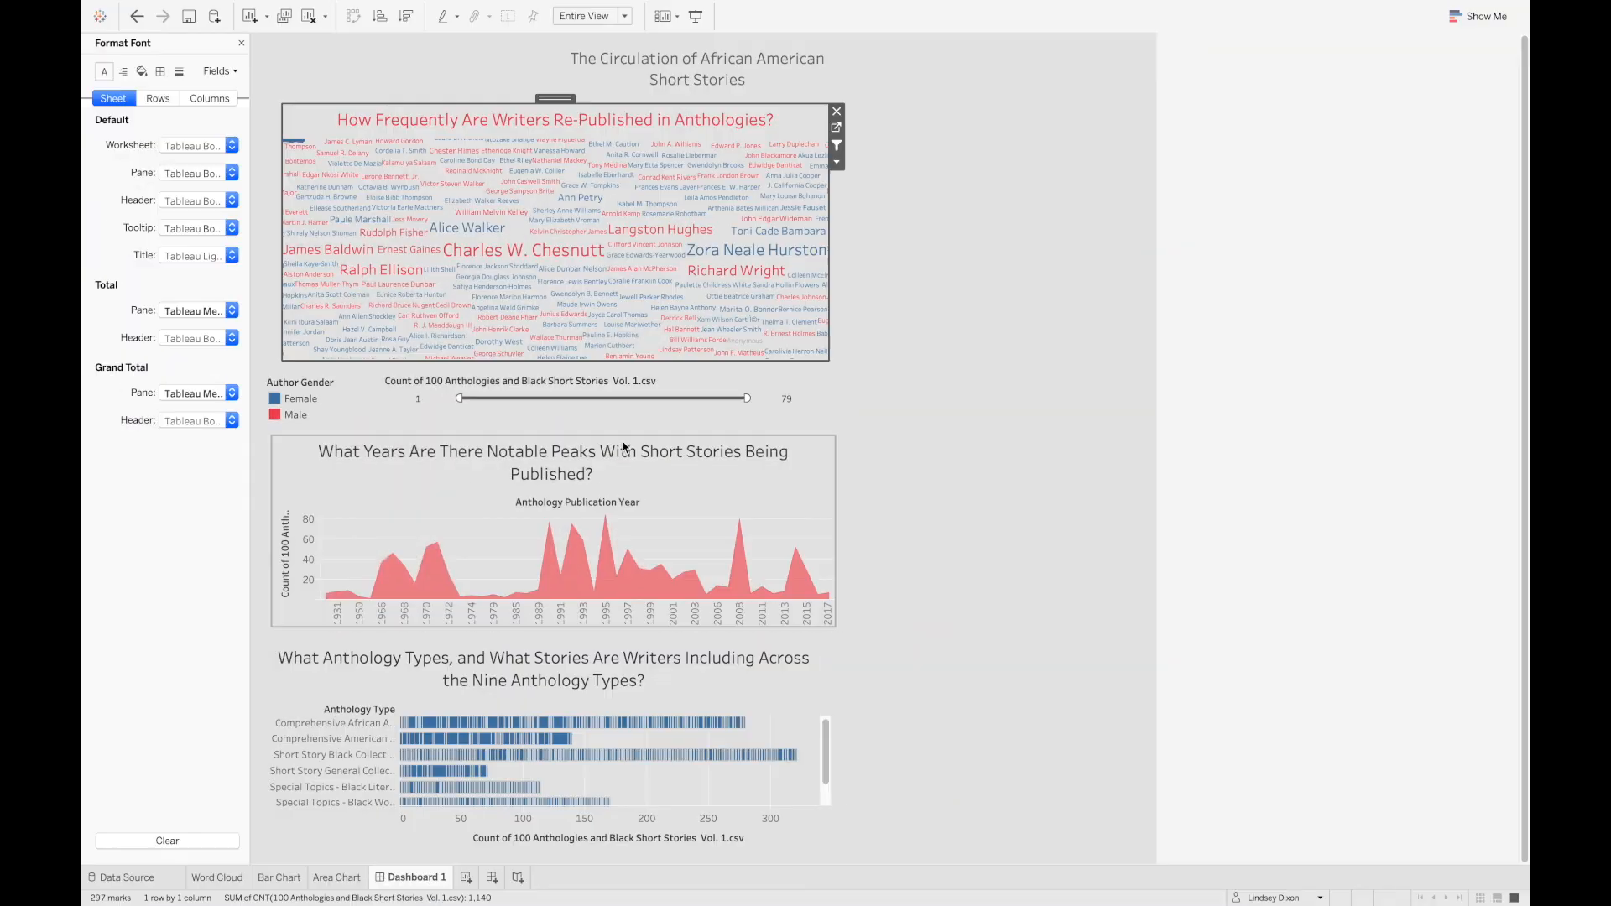
- Color the area chart's title about notable publishing peaks red
double_click(612, 465)
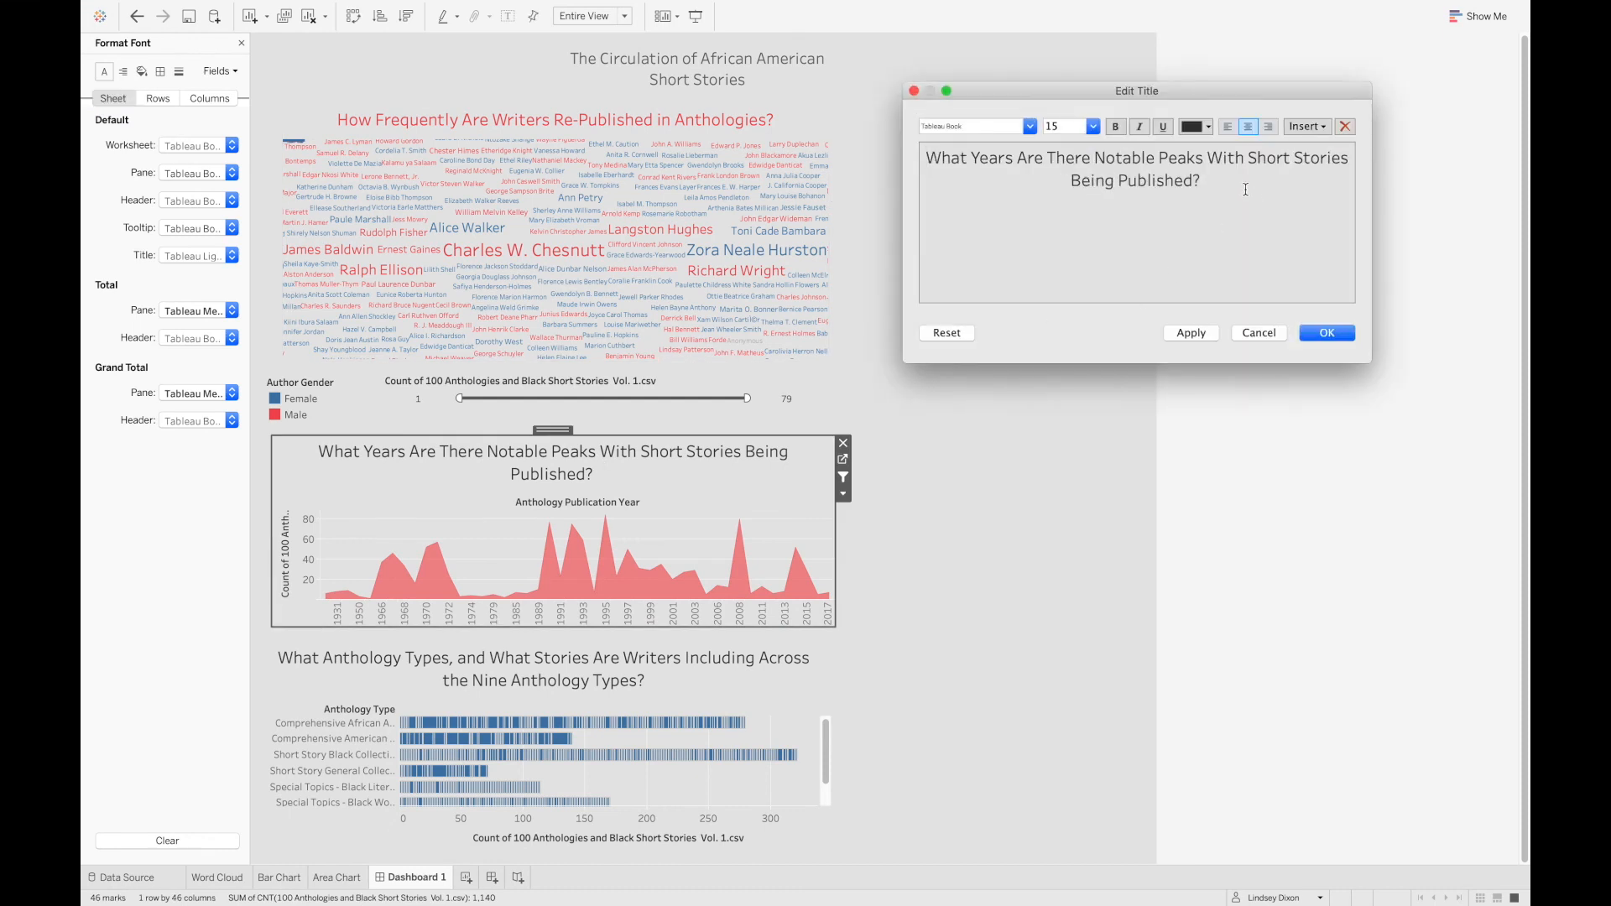
left_click_drag(1246, 190, 899, 125)
left_click(1208, 126)
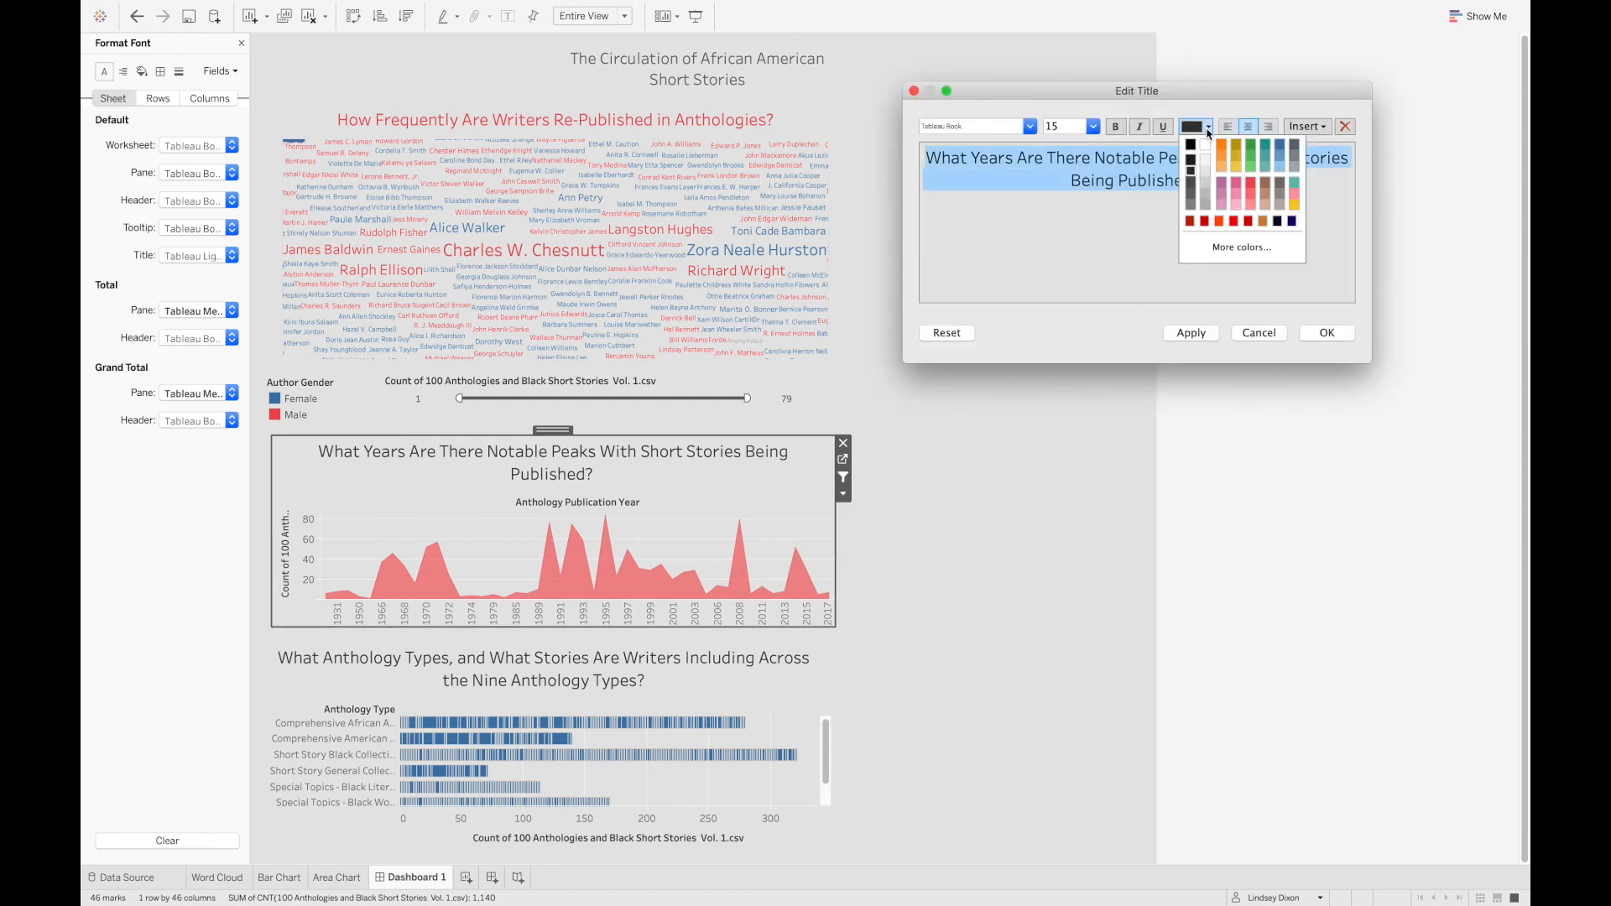
left_click(1252, 187)
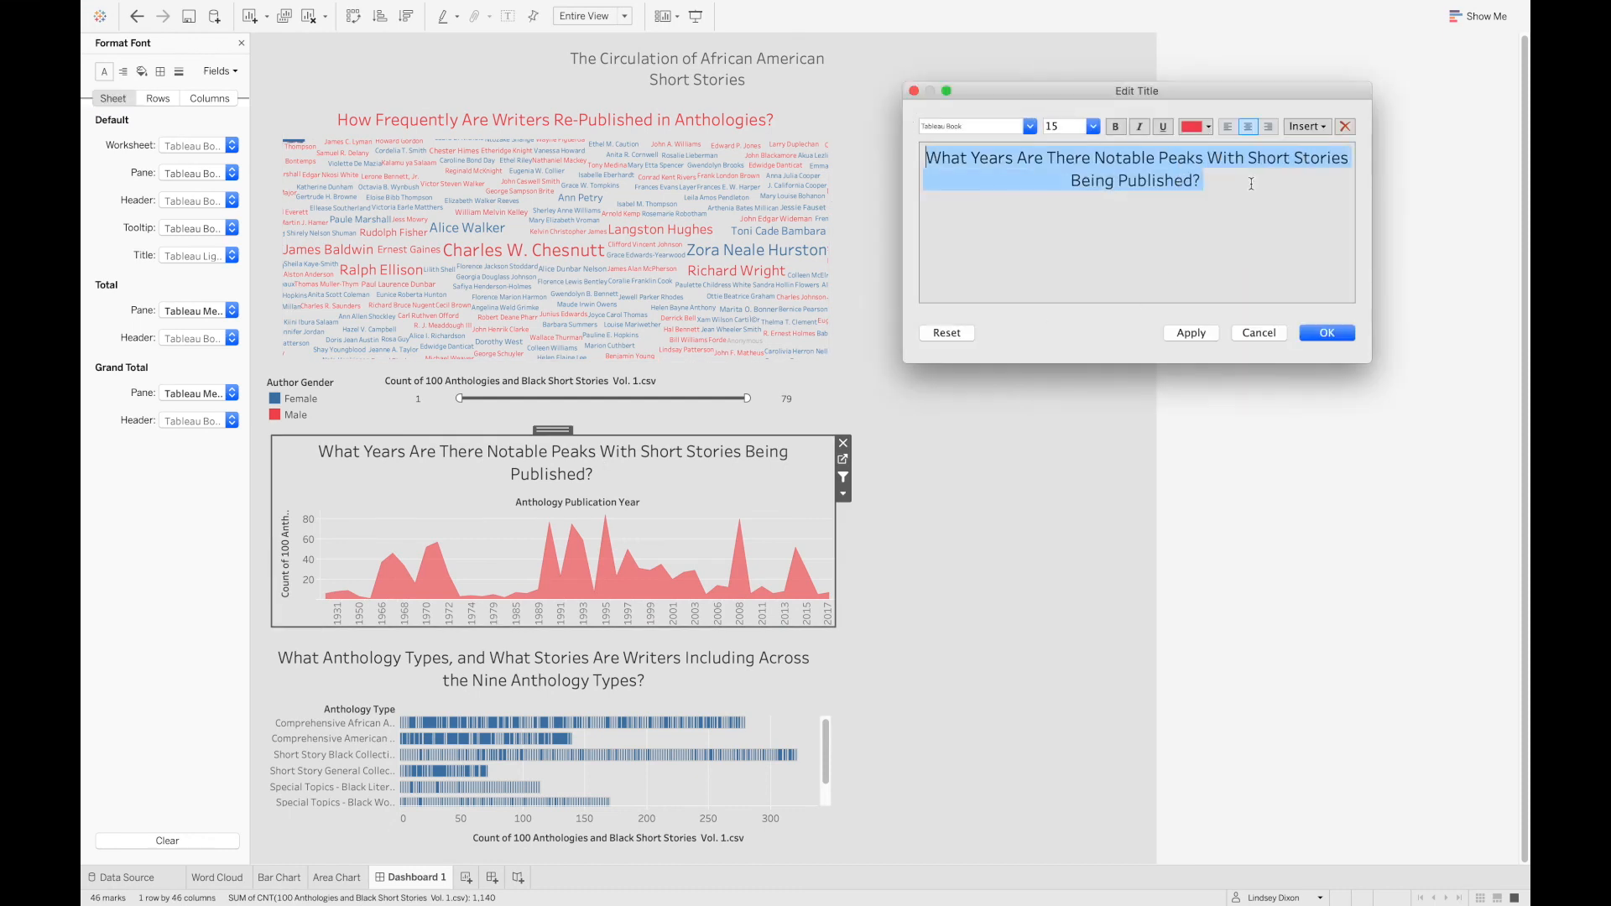
left_click(1324, 332)
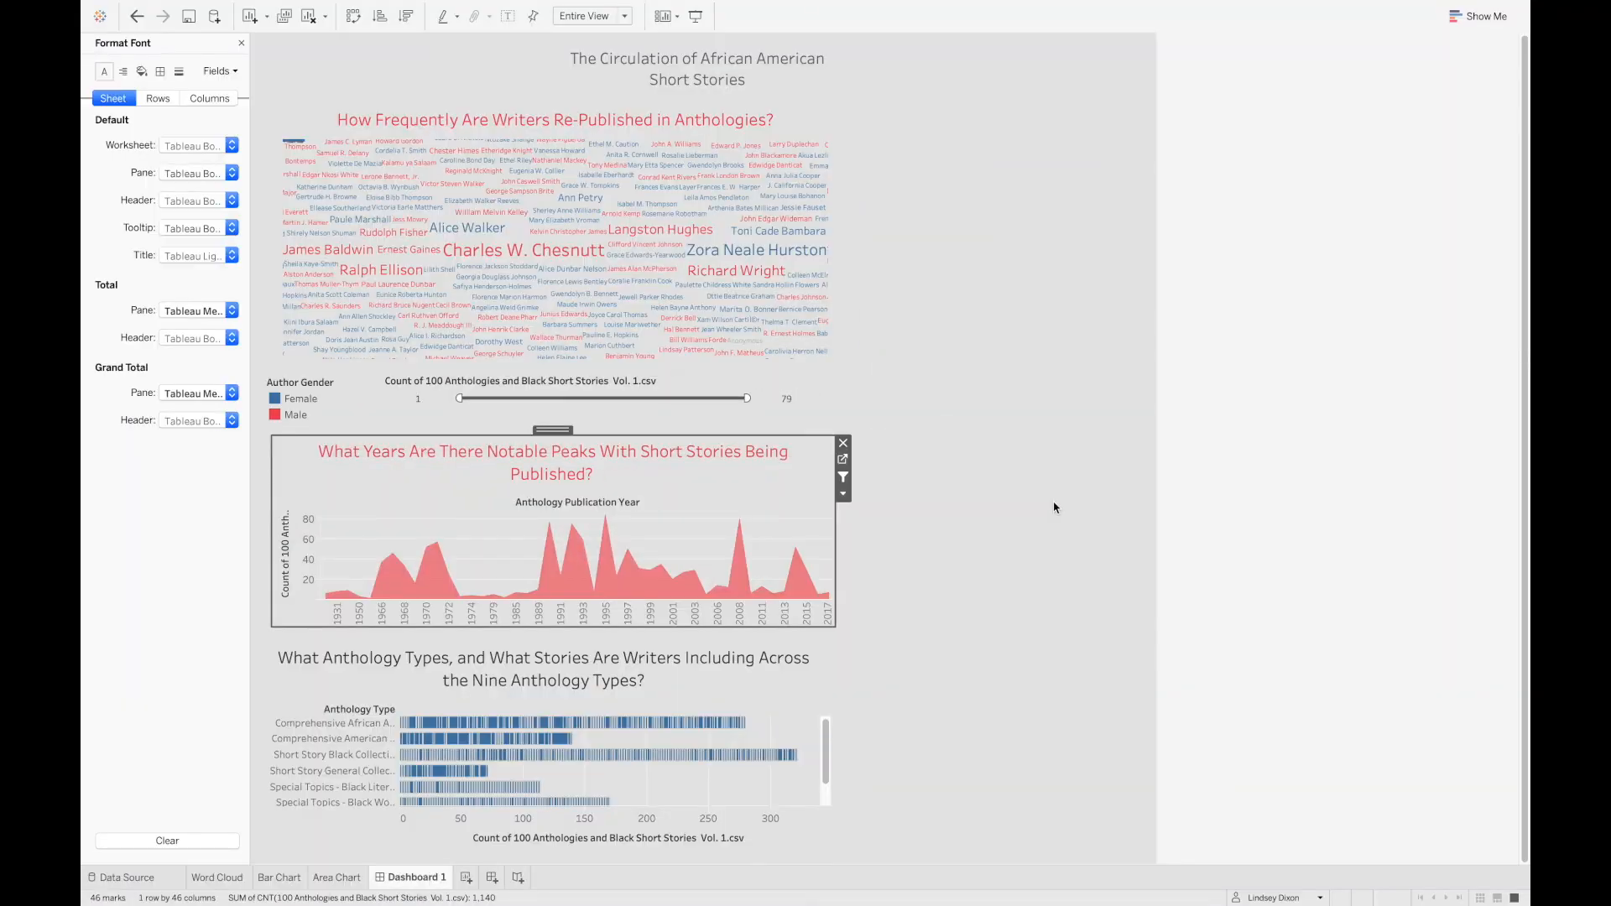
- Color the bar chart's title about anthology types and stories red
double_click(551, 669)
left_click_drag(1315, 184, 931, 152)
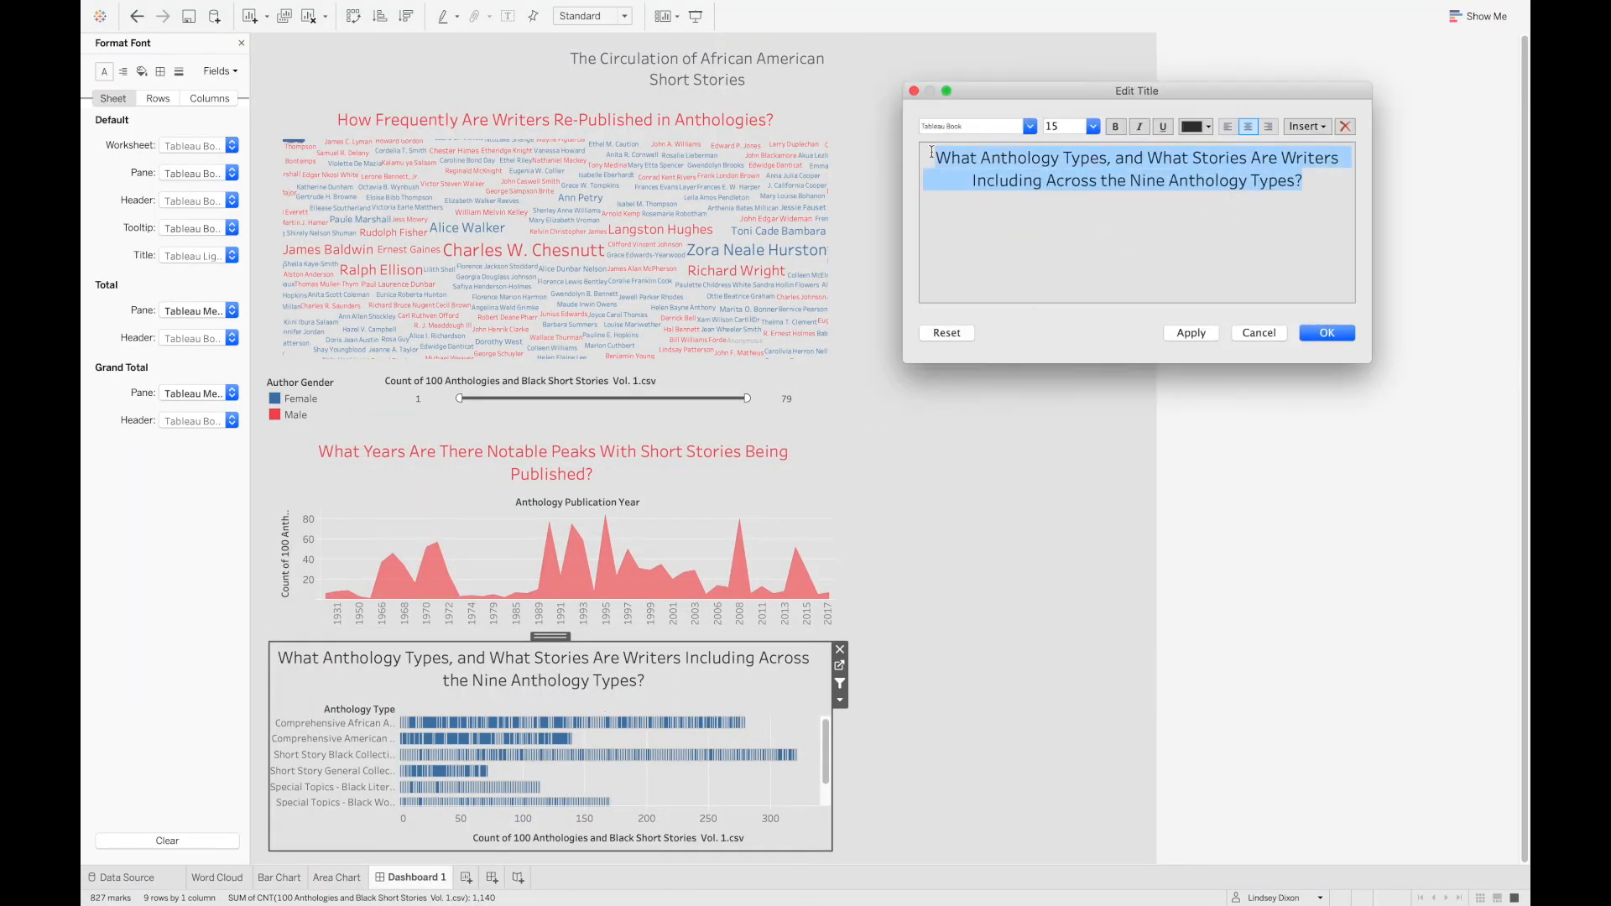
left_click(1207, 126)
left_click(1257, 190)
left_click(1327, 333)
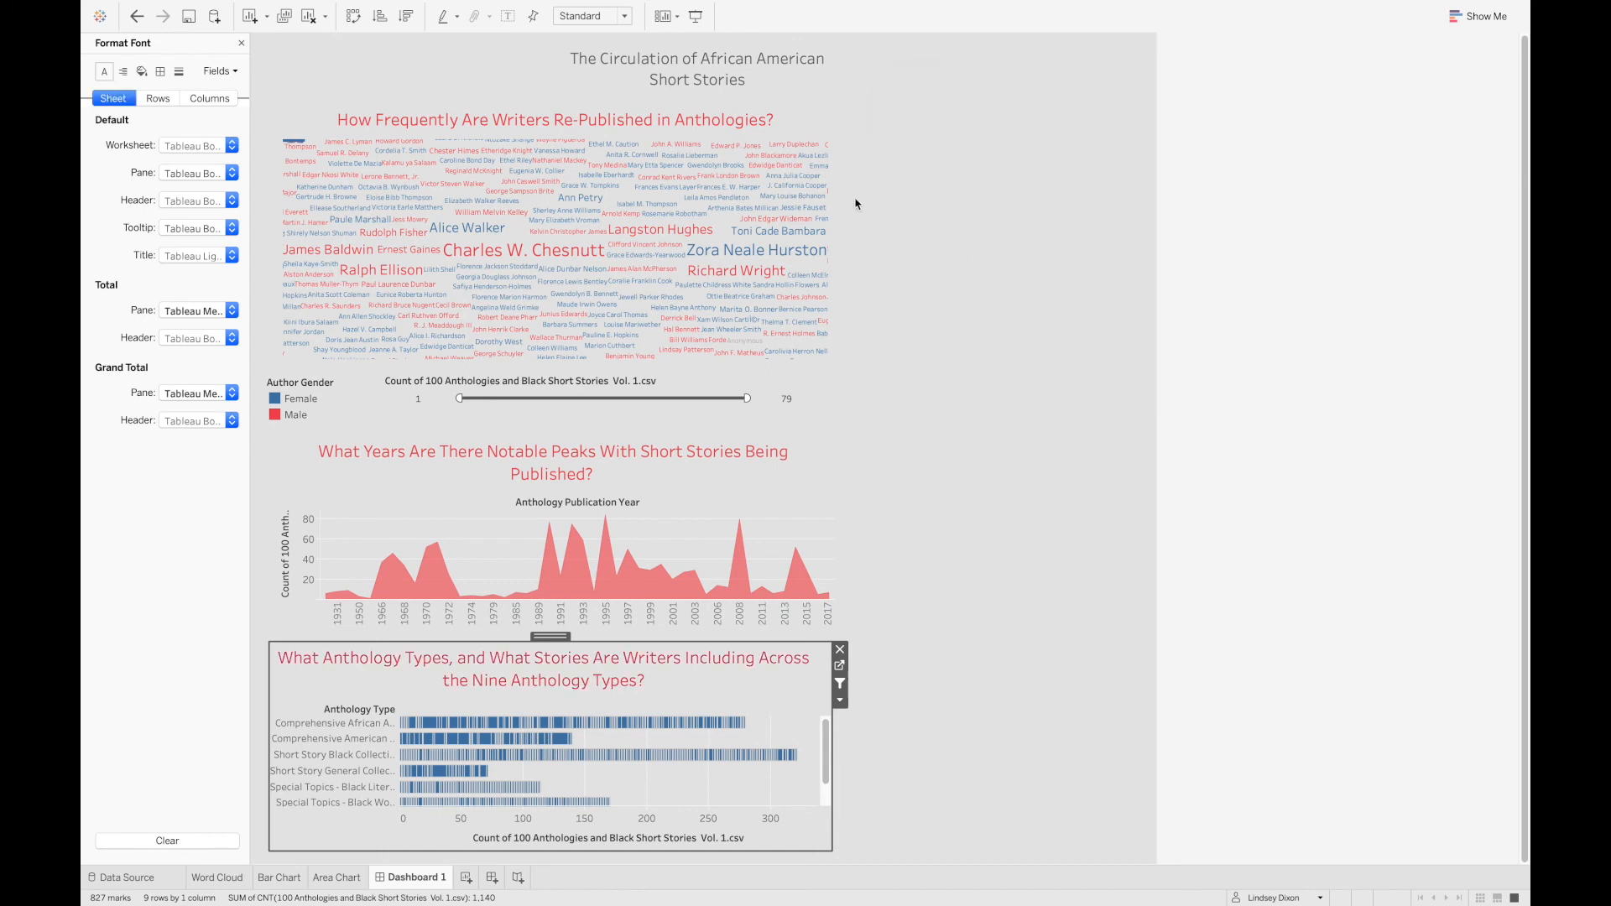
- Format the dashboard heading "The Circulation of African American Short Stories" in red at size 20 and close the font formatting pane
double_click(689, 75)
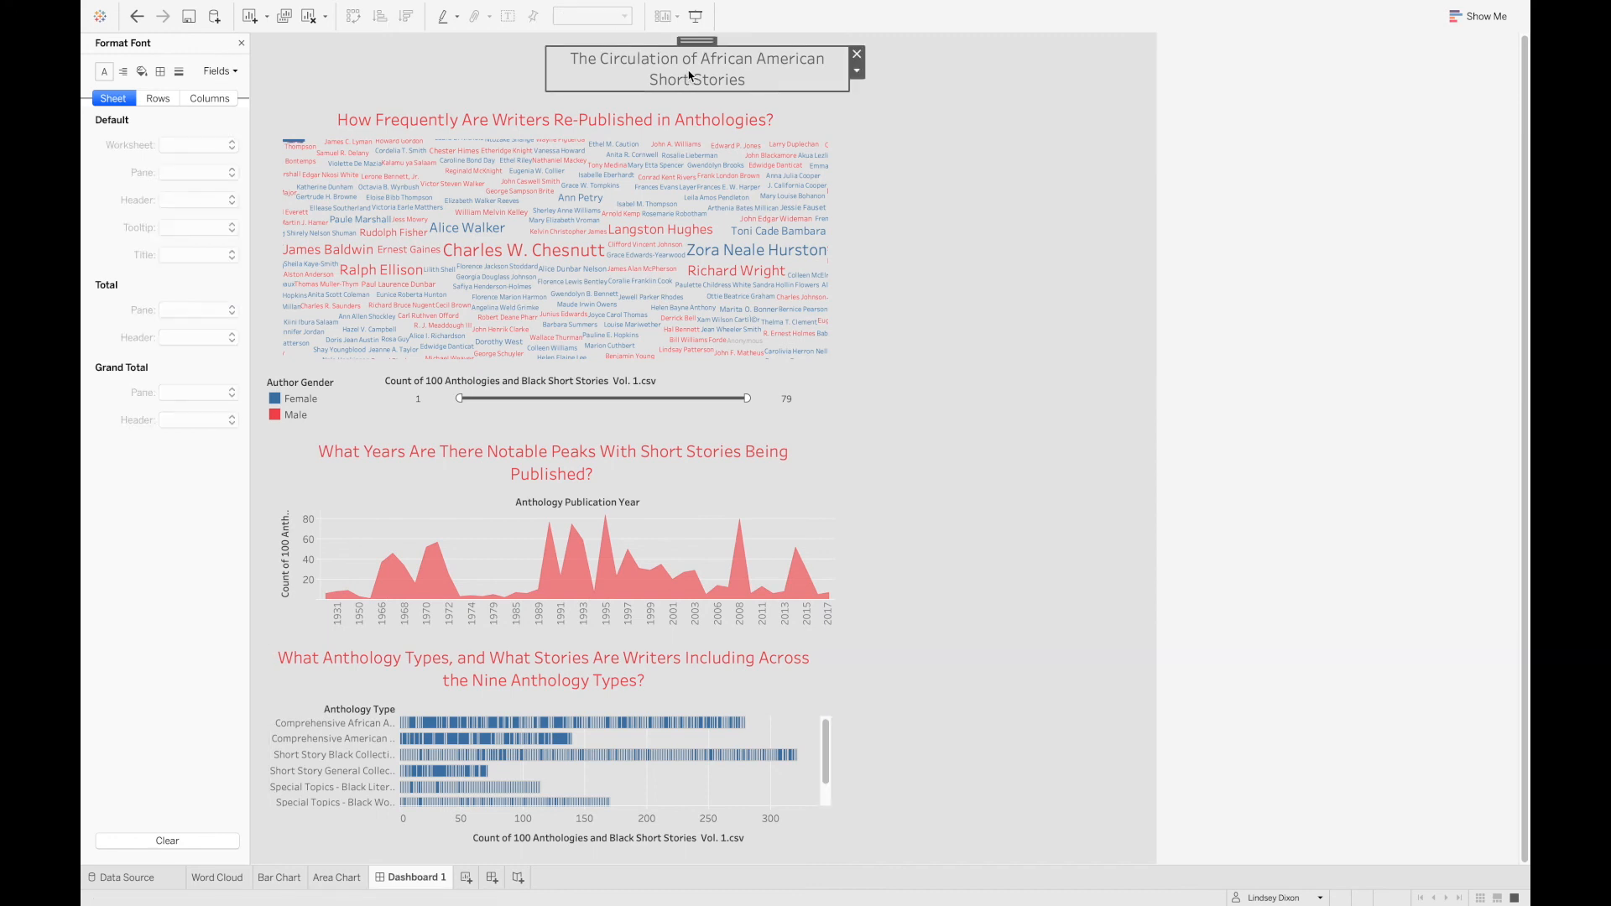
left_click_drag(994, 379, 555, 384)
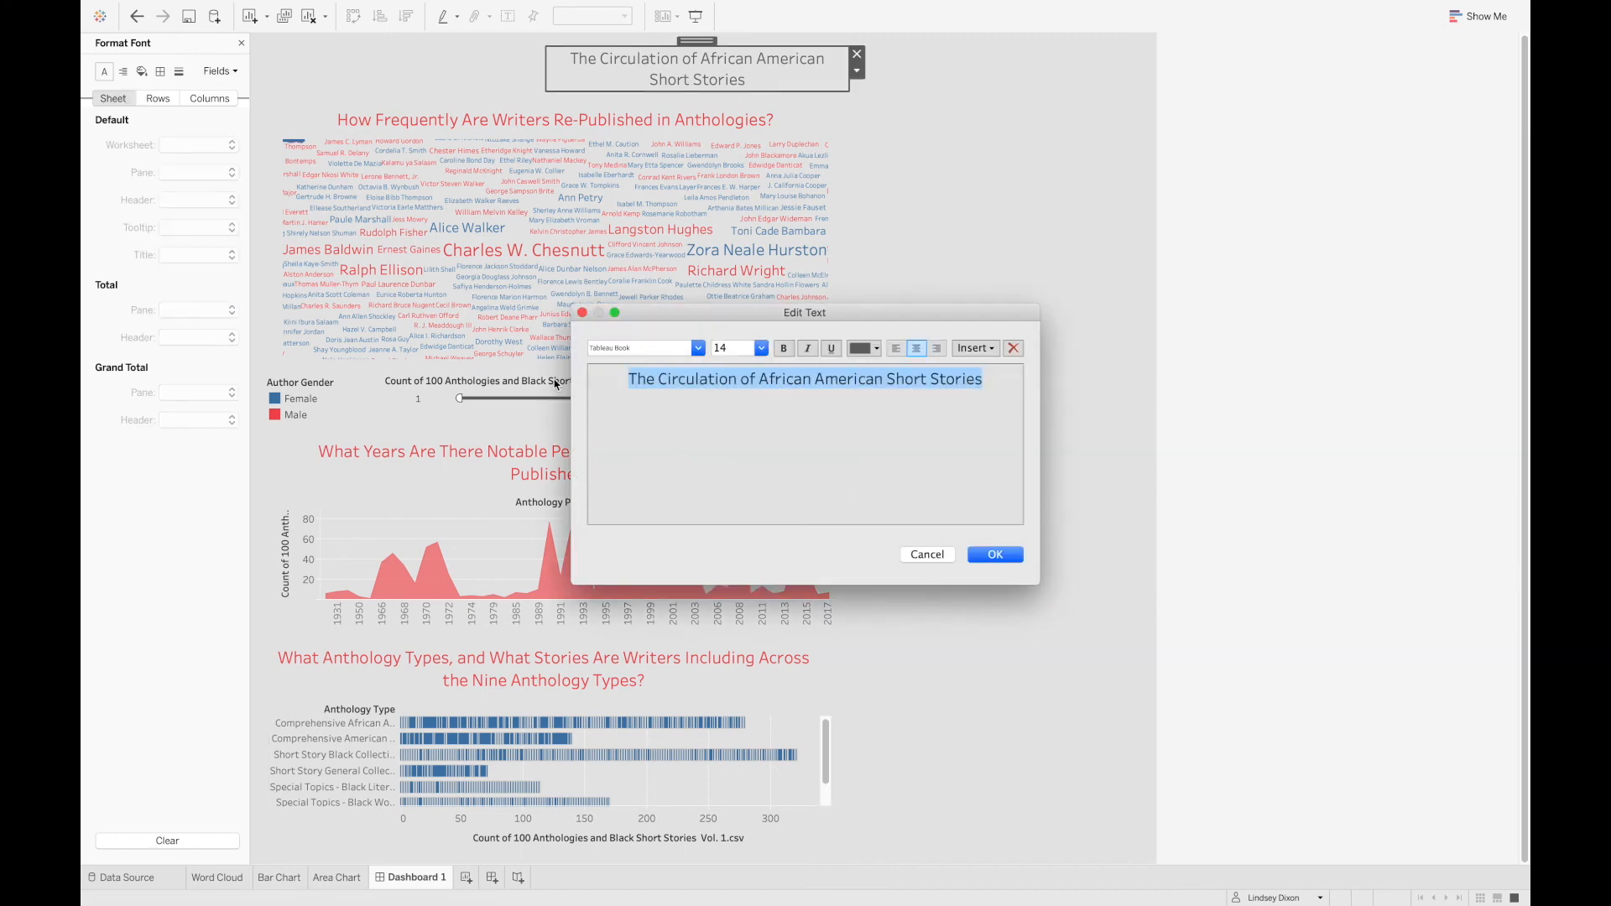
left_click(876, 348)
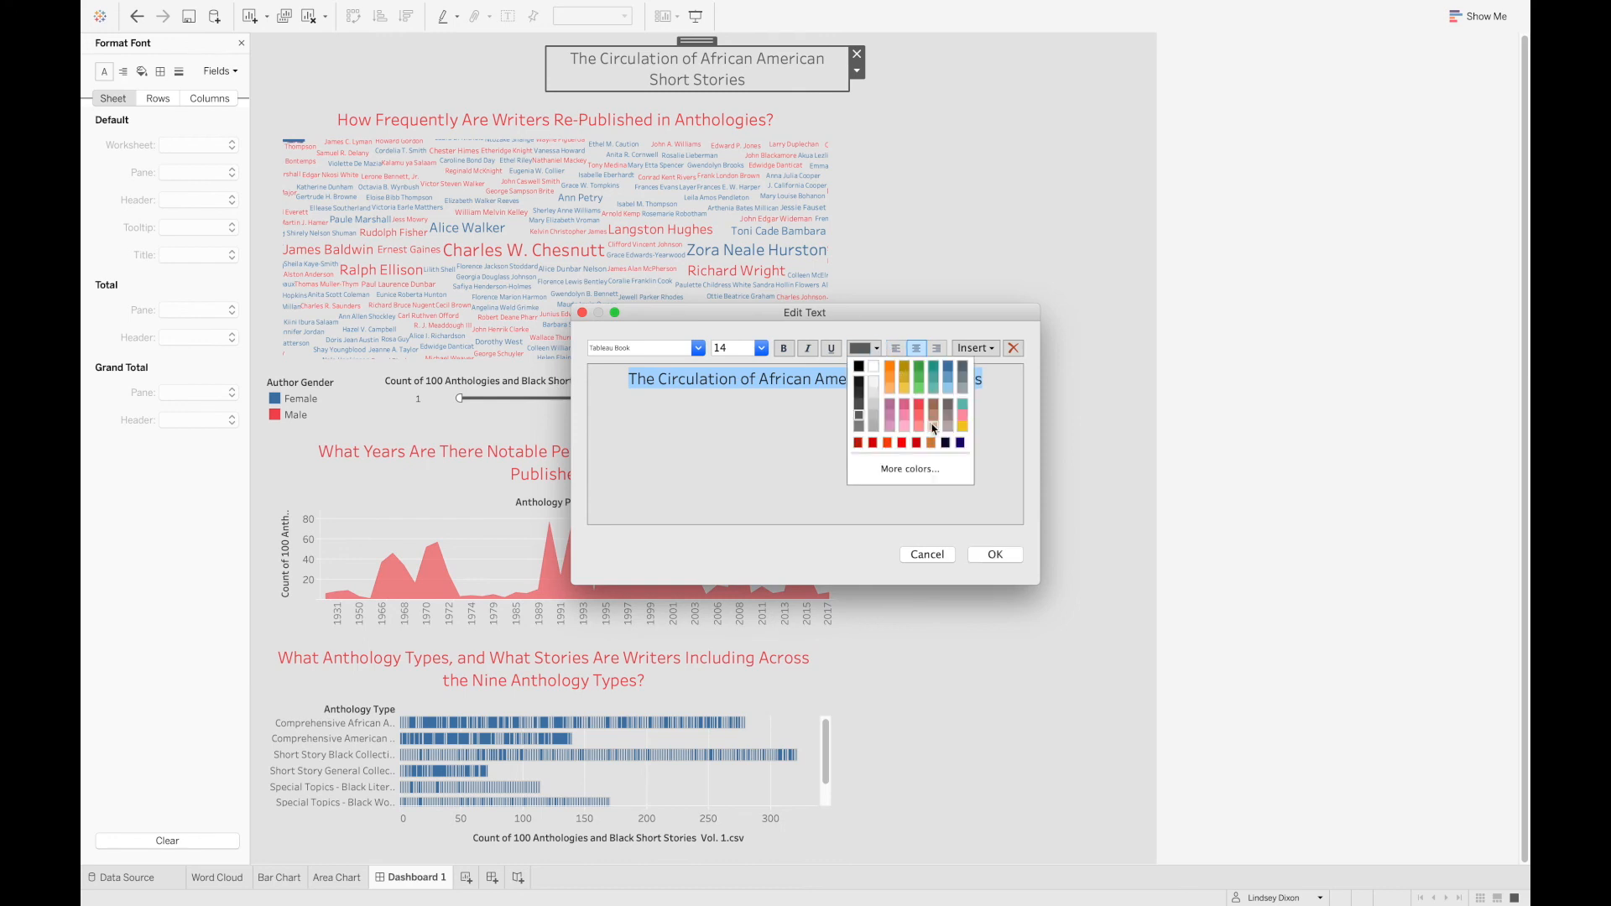
left_click(918, 405)
left_click(731, 348)
double_click(730, 348)
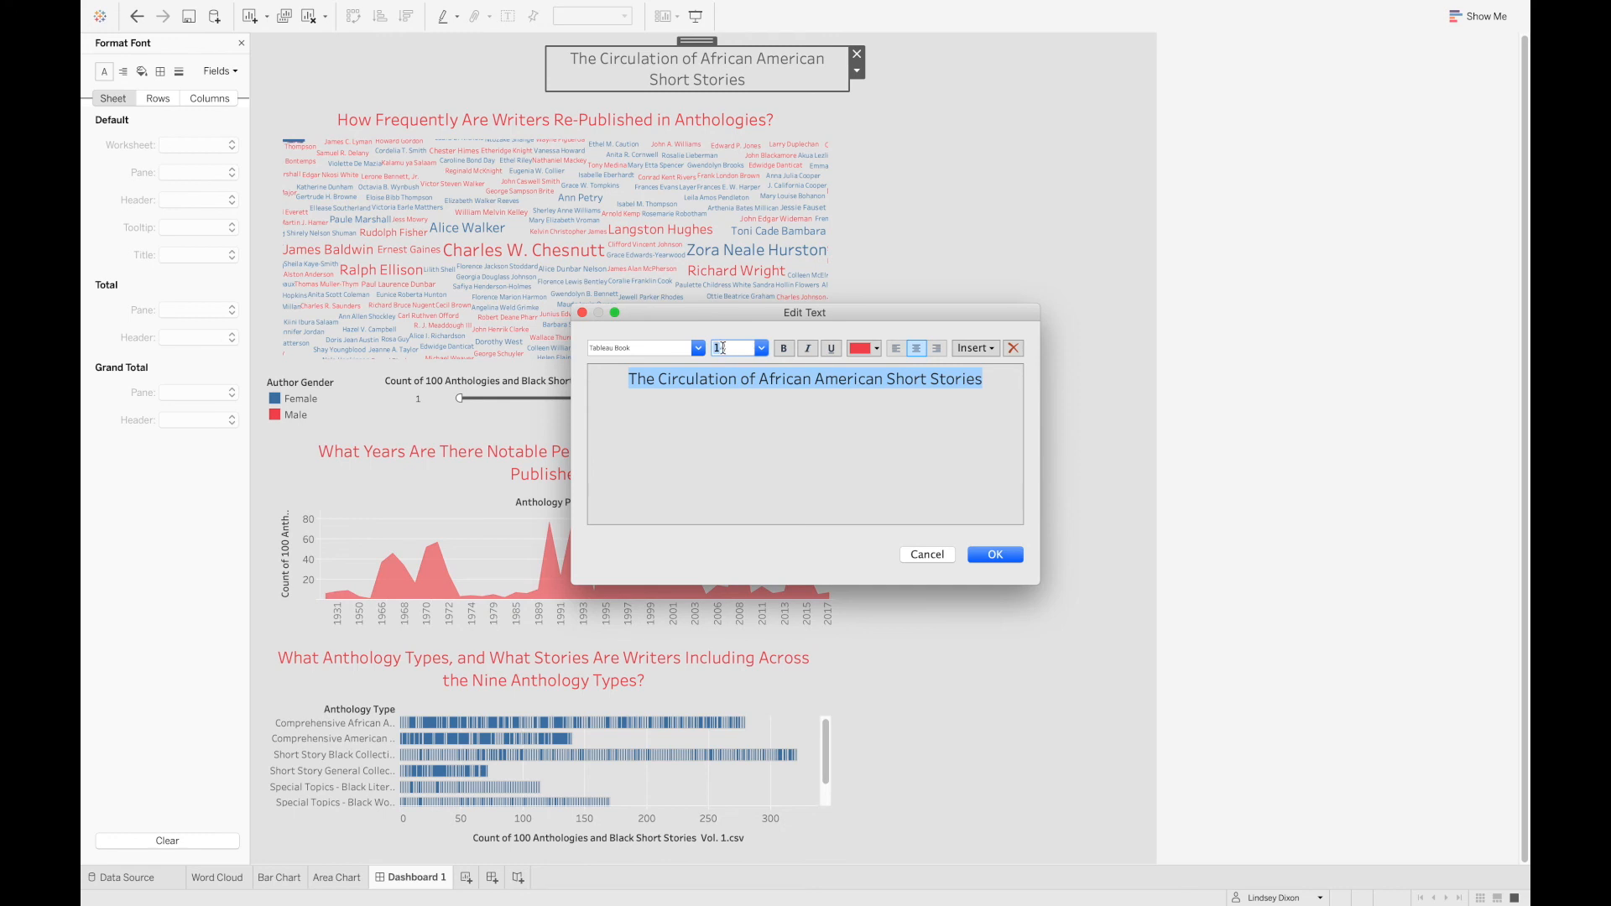
type("4")
type("20")
key("Return")
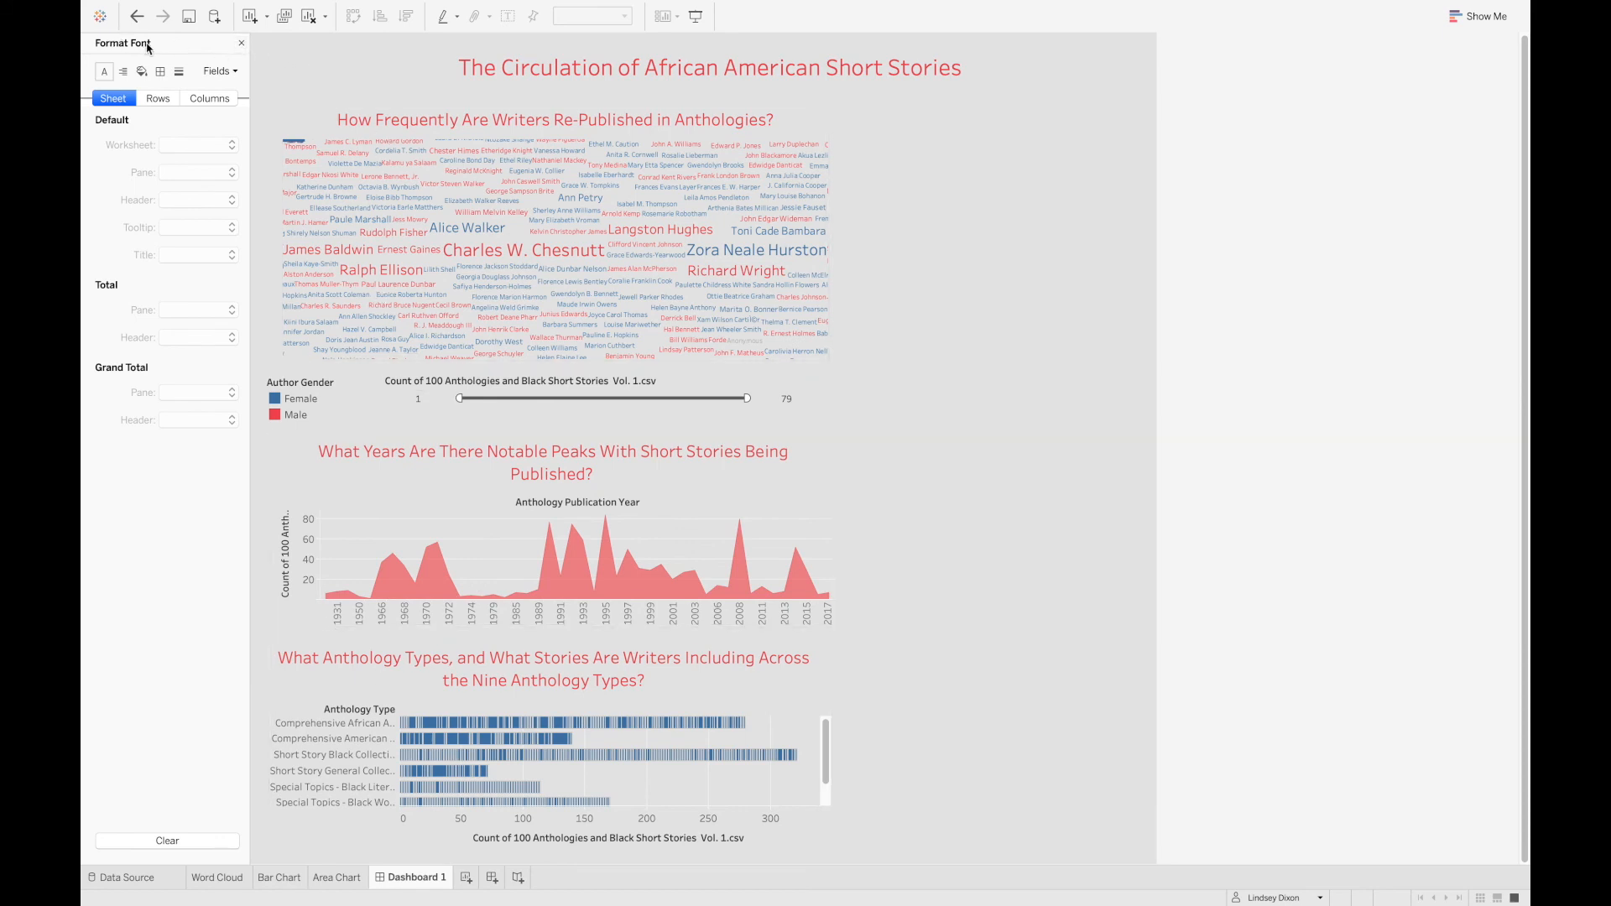
left_click(243, 46)
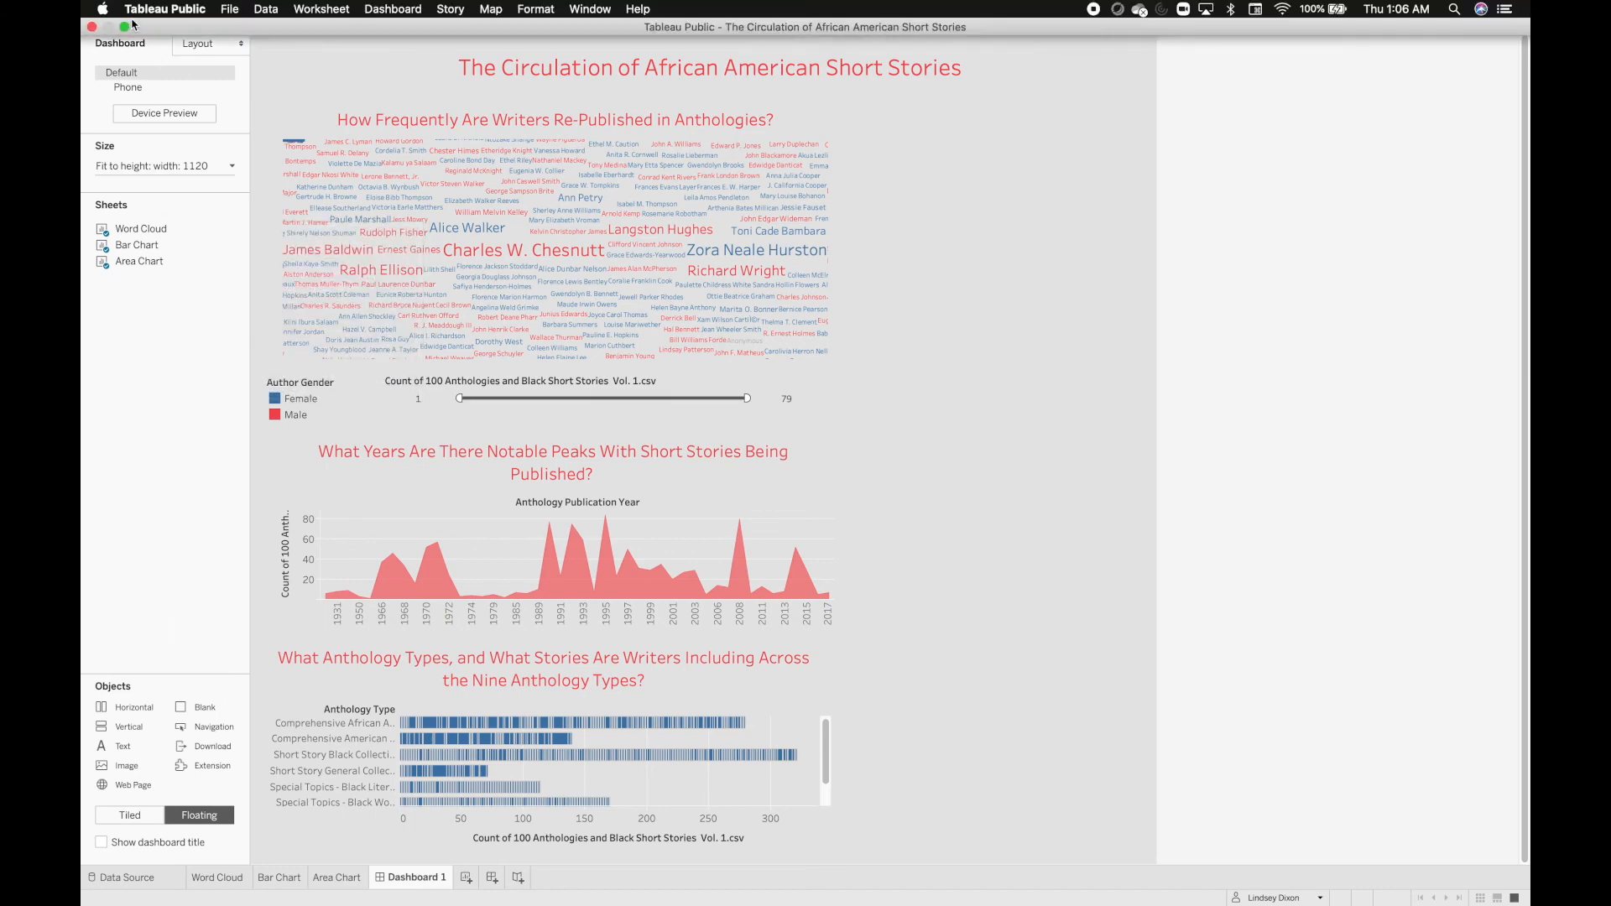
- Switch to the Google Docs document "Text for African American Short Stories" and copy the two paragraphs beneath "Intro Paragraph:"
left_click(125, 28)
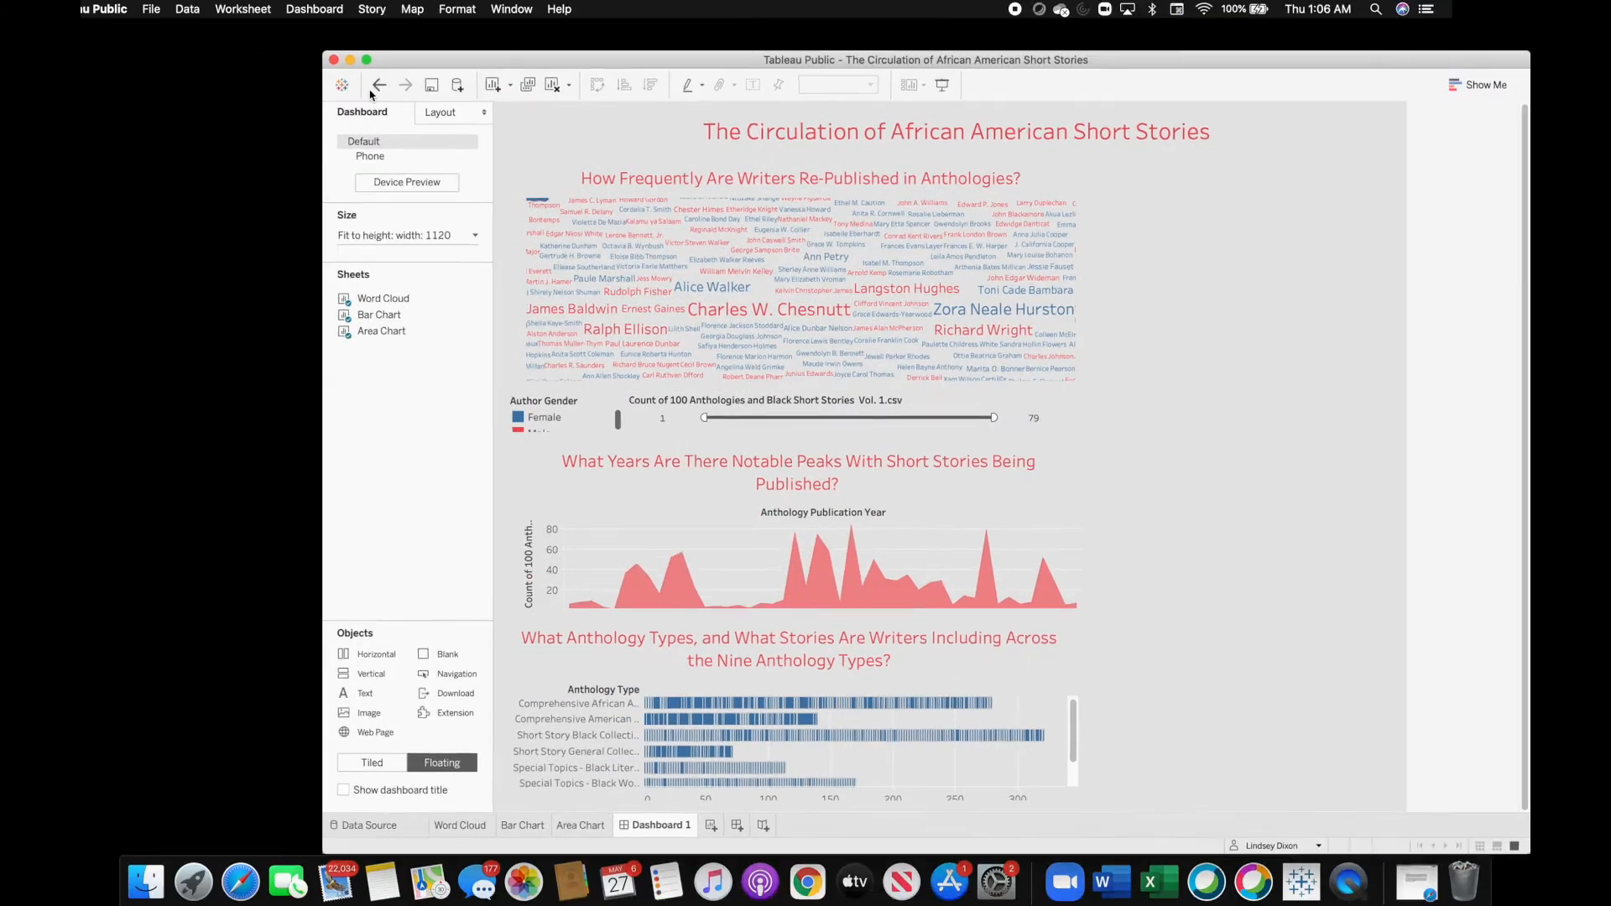
left_click_drag(538, 54, 333, 50)
left_click(1417, 875)
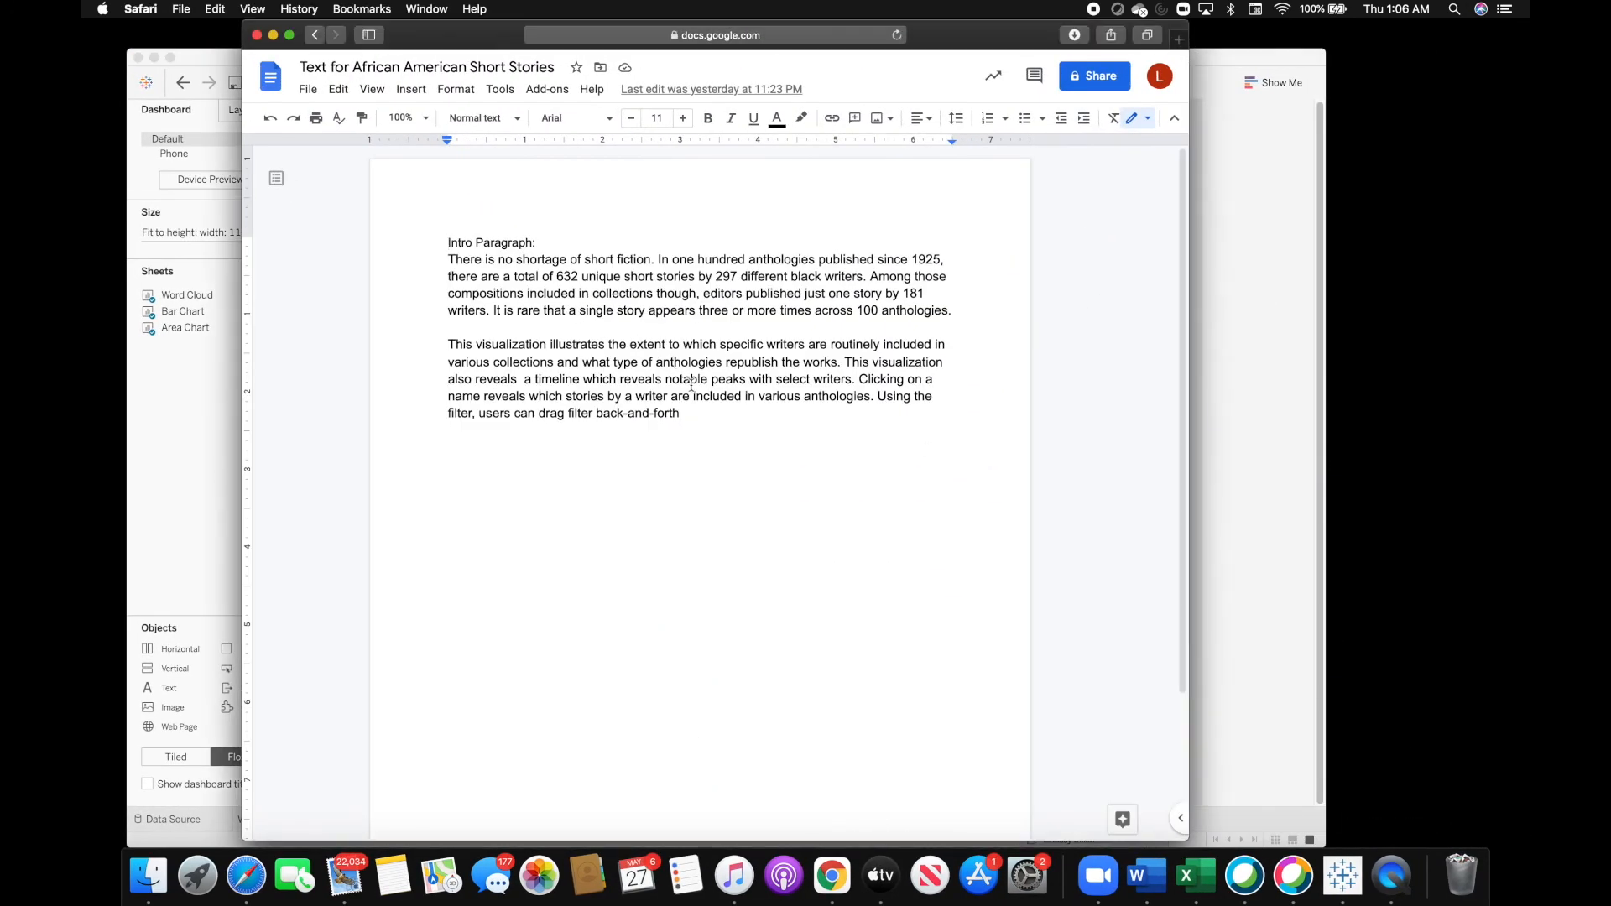
left_click_drag(693, 416, 427, 253)
right_click(496, 279)
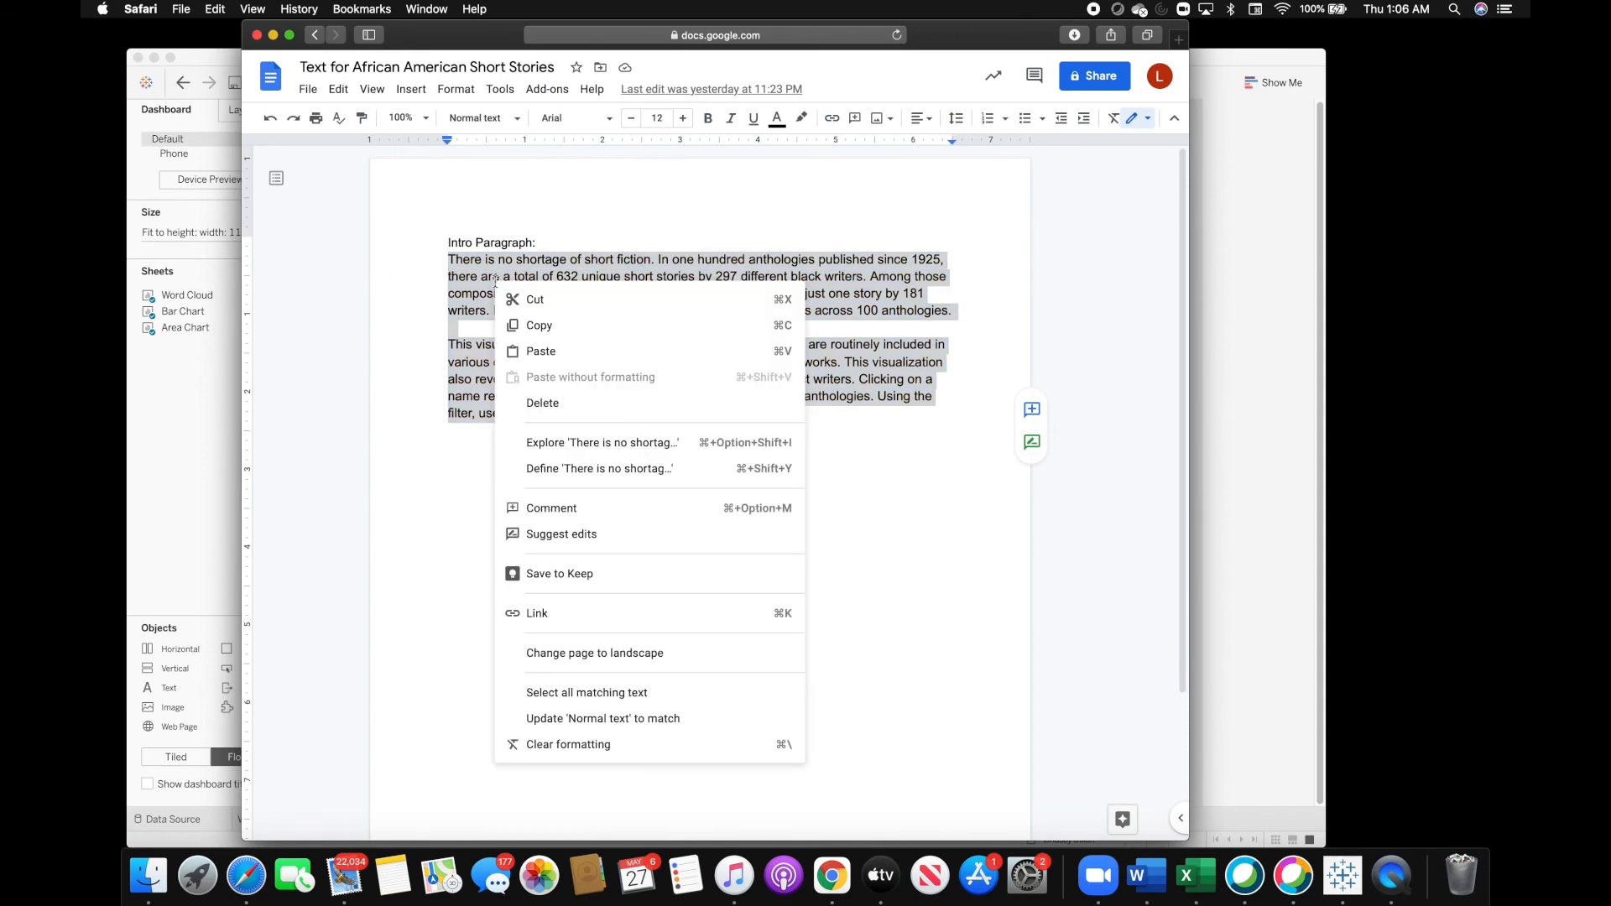
left_click(559, 325)
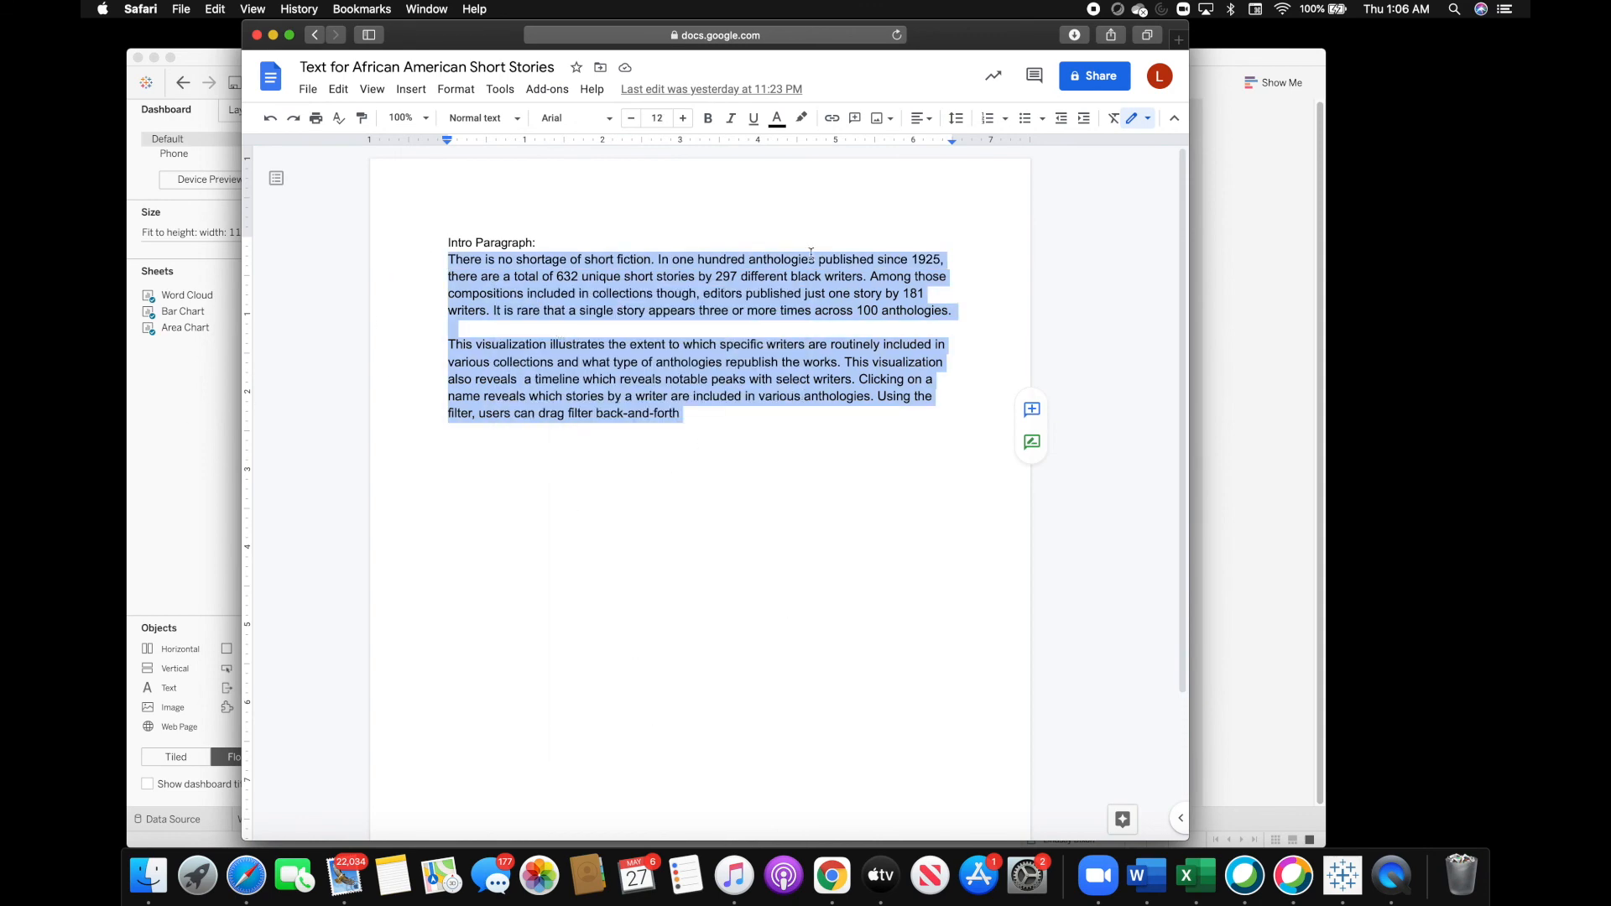
- Return to the Tableau Public dashboard and add a floating text object containing the copied intro paragraphs
left_click(1266, 209)
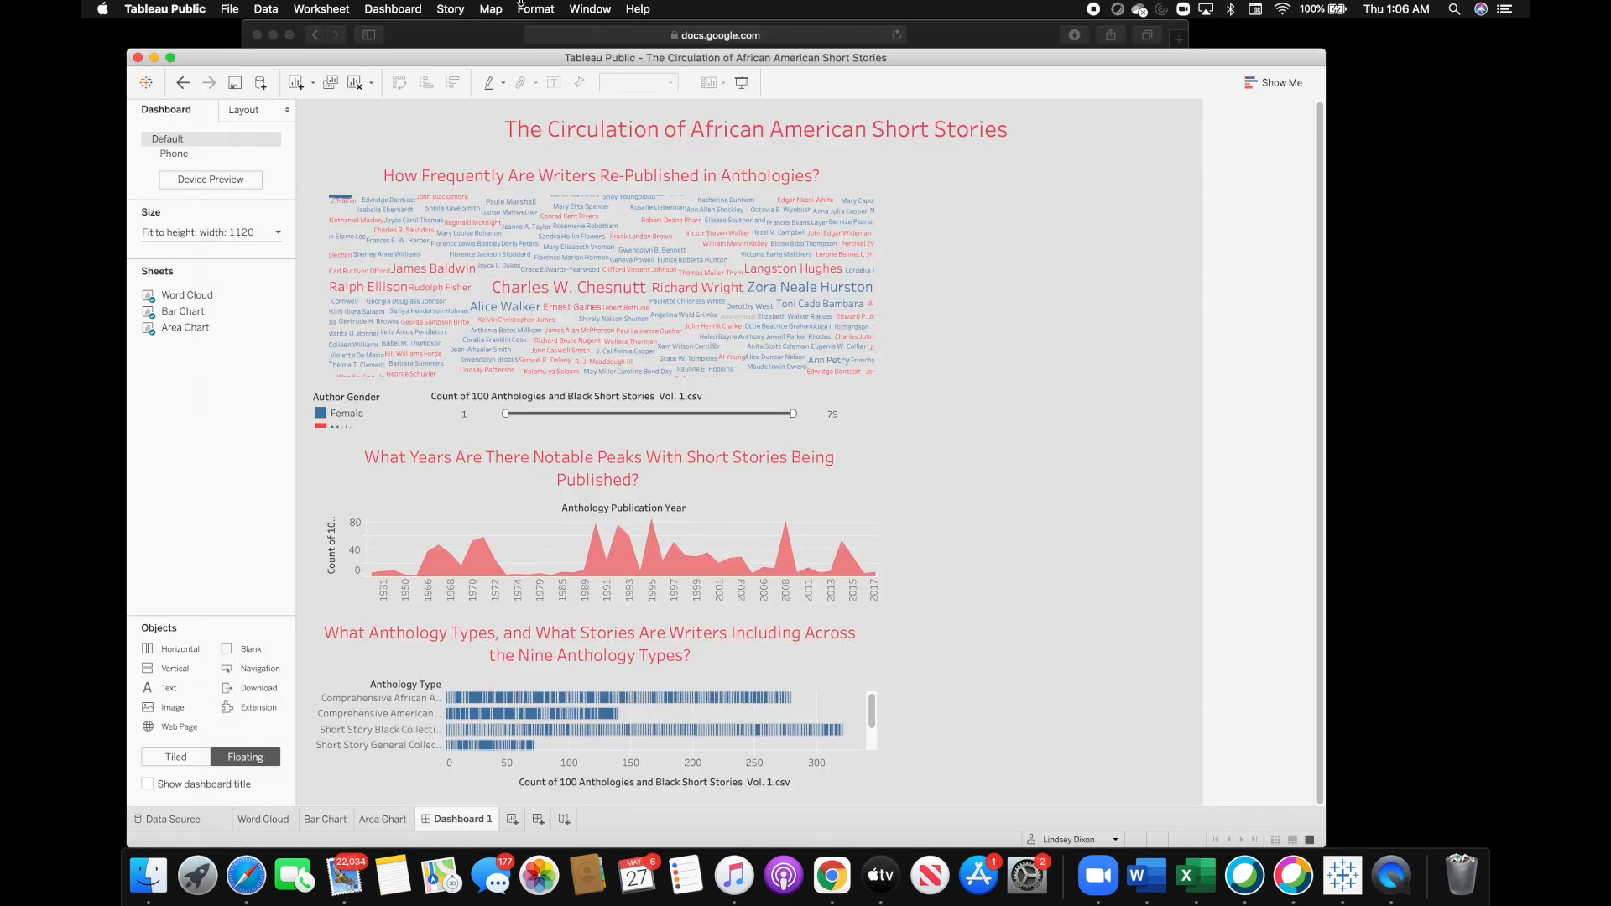
left_click_drag(520, 9, 521, 10)
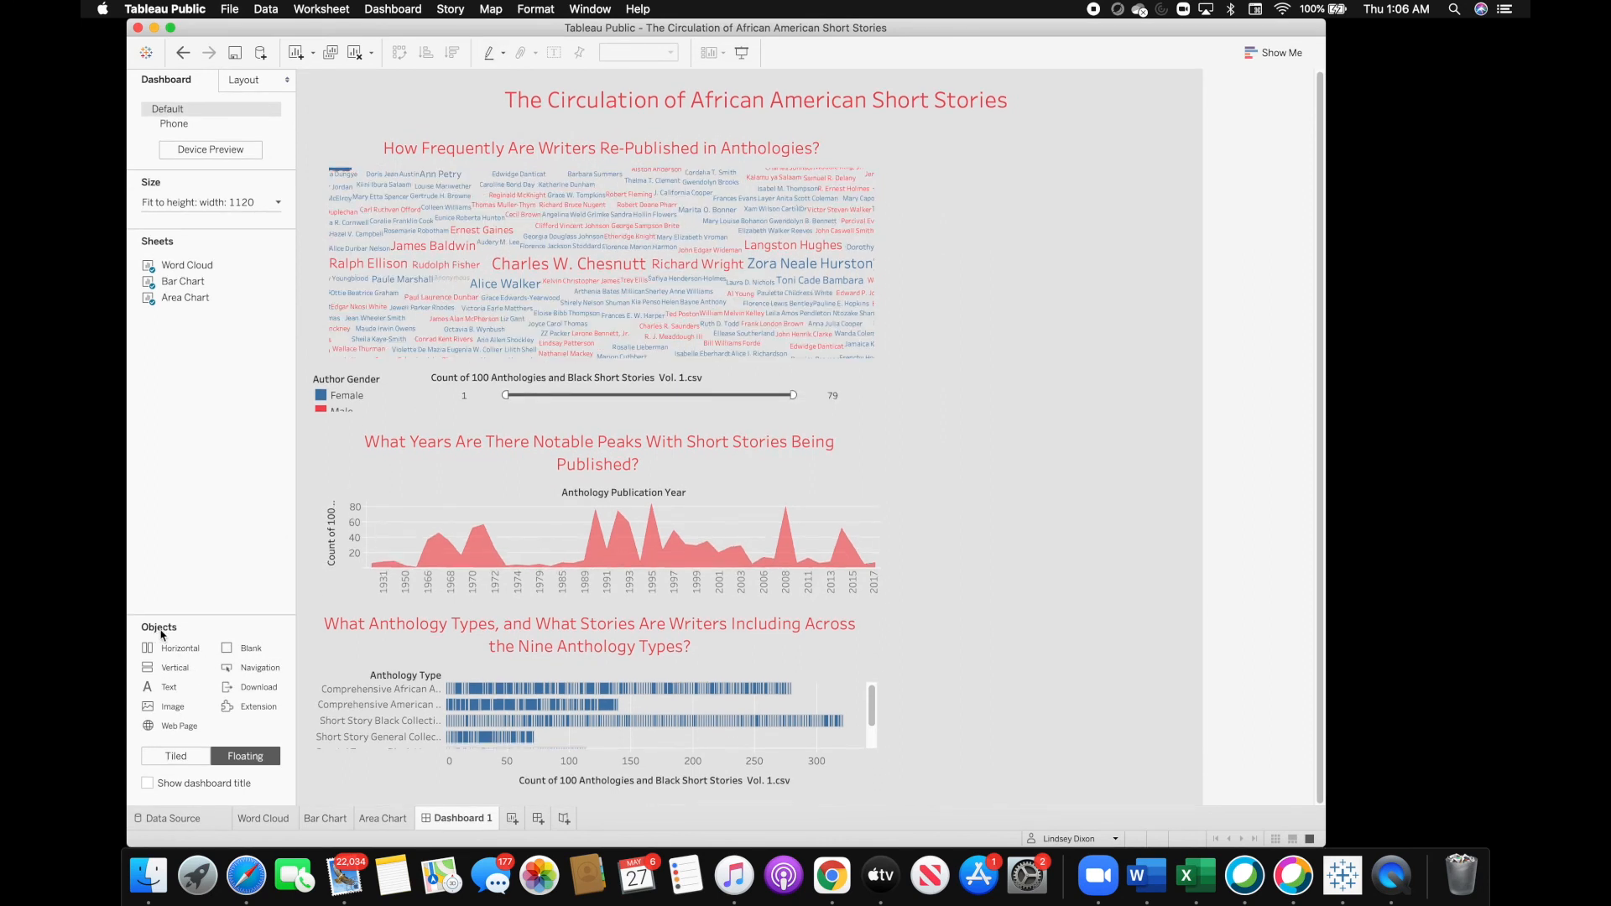
double_click(164, 693)
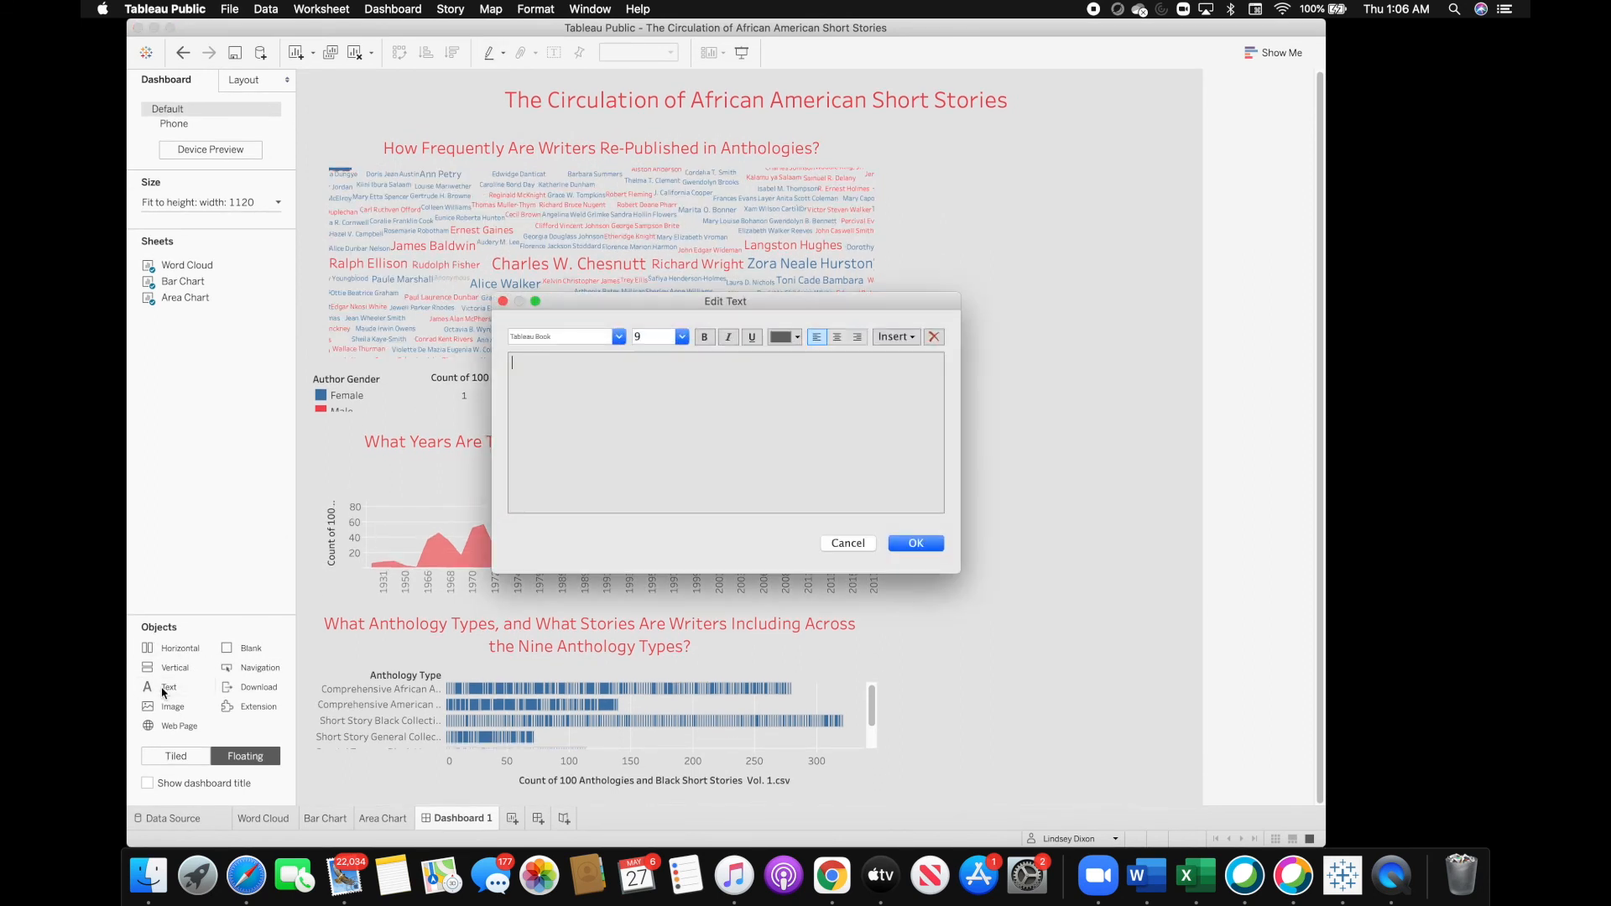
right_click(658, 403)
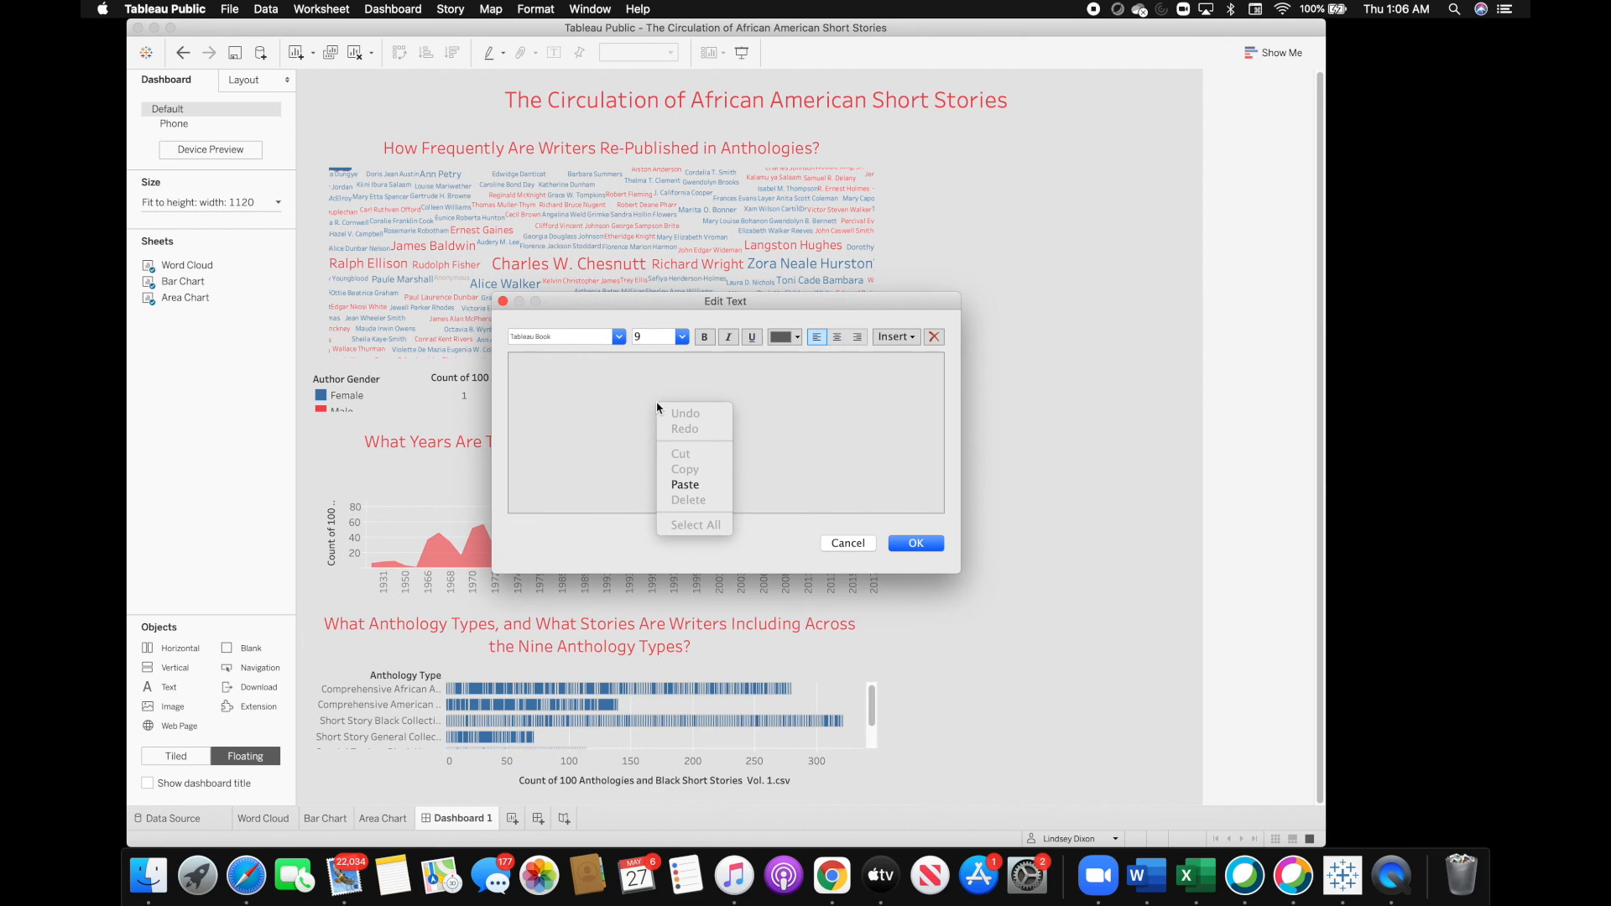
left_click(687, 480)
- Format all the pasted intro text in blue Tableau Book, center it, and accept the text object
left_click_drag(508, 366, 712, 641)
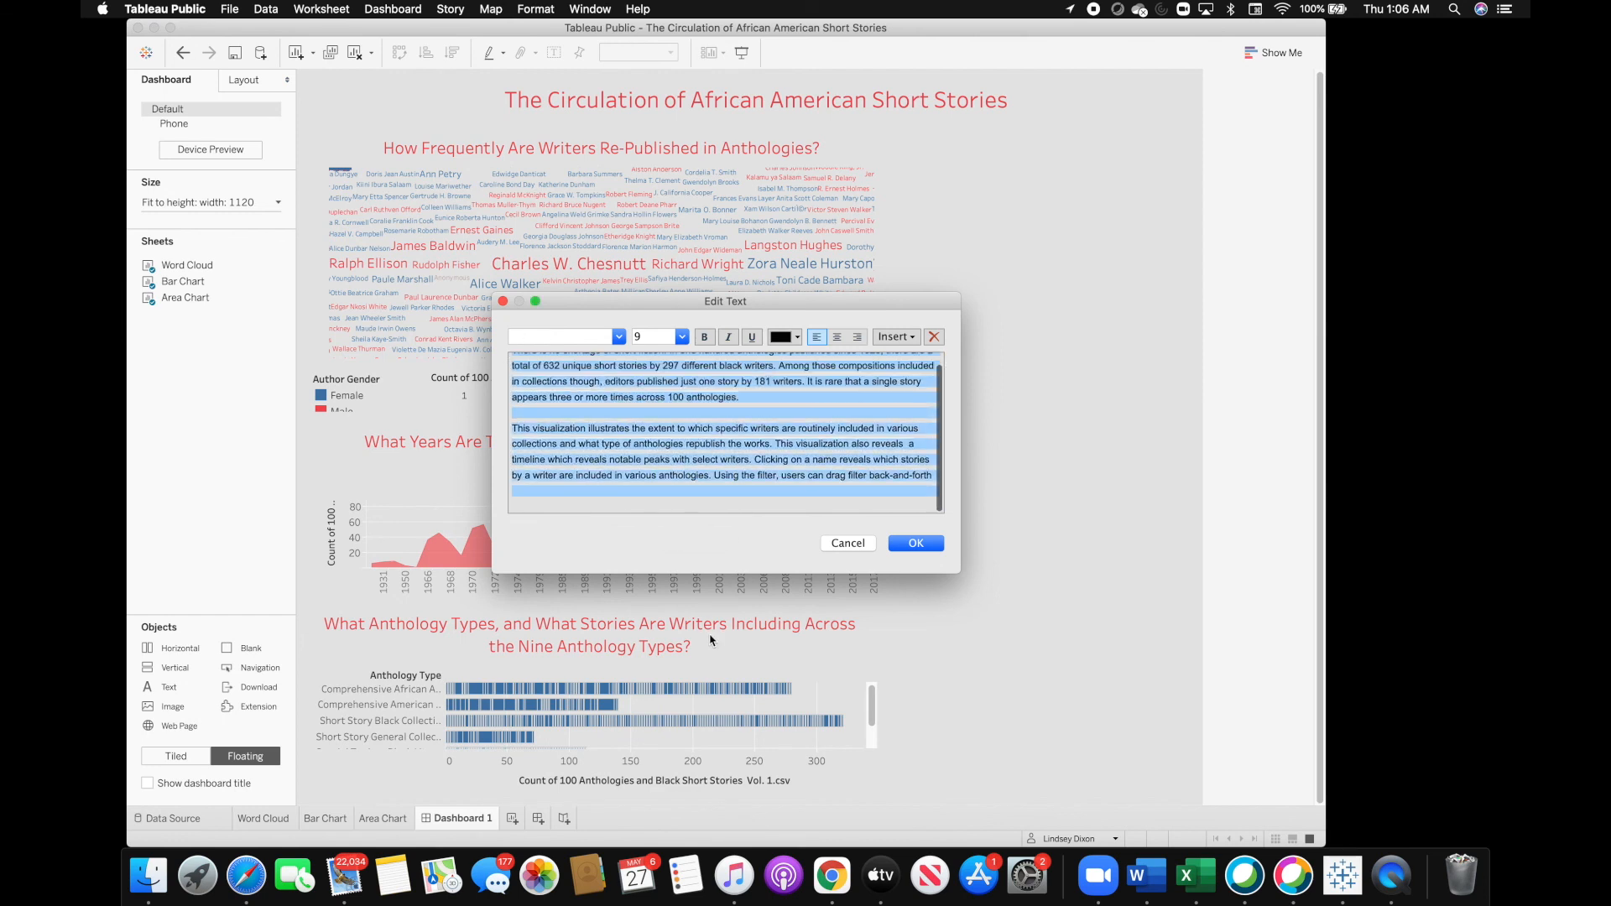
left_click(795, 337)
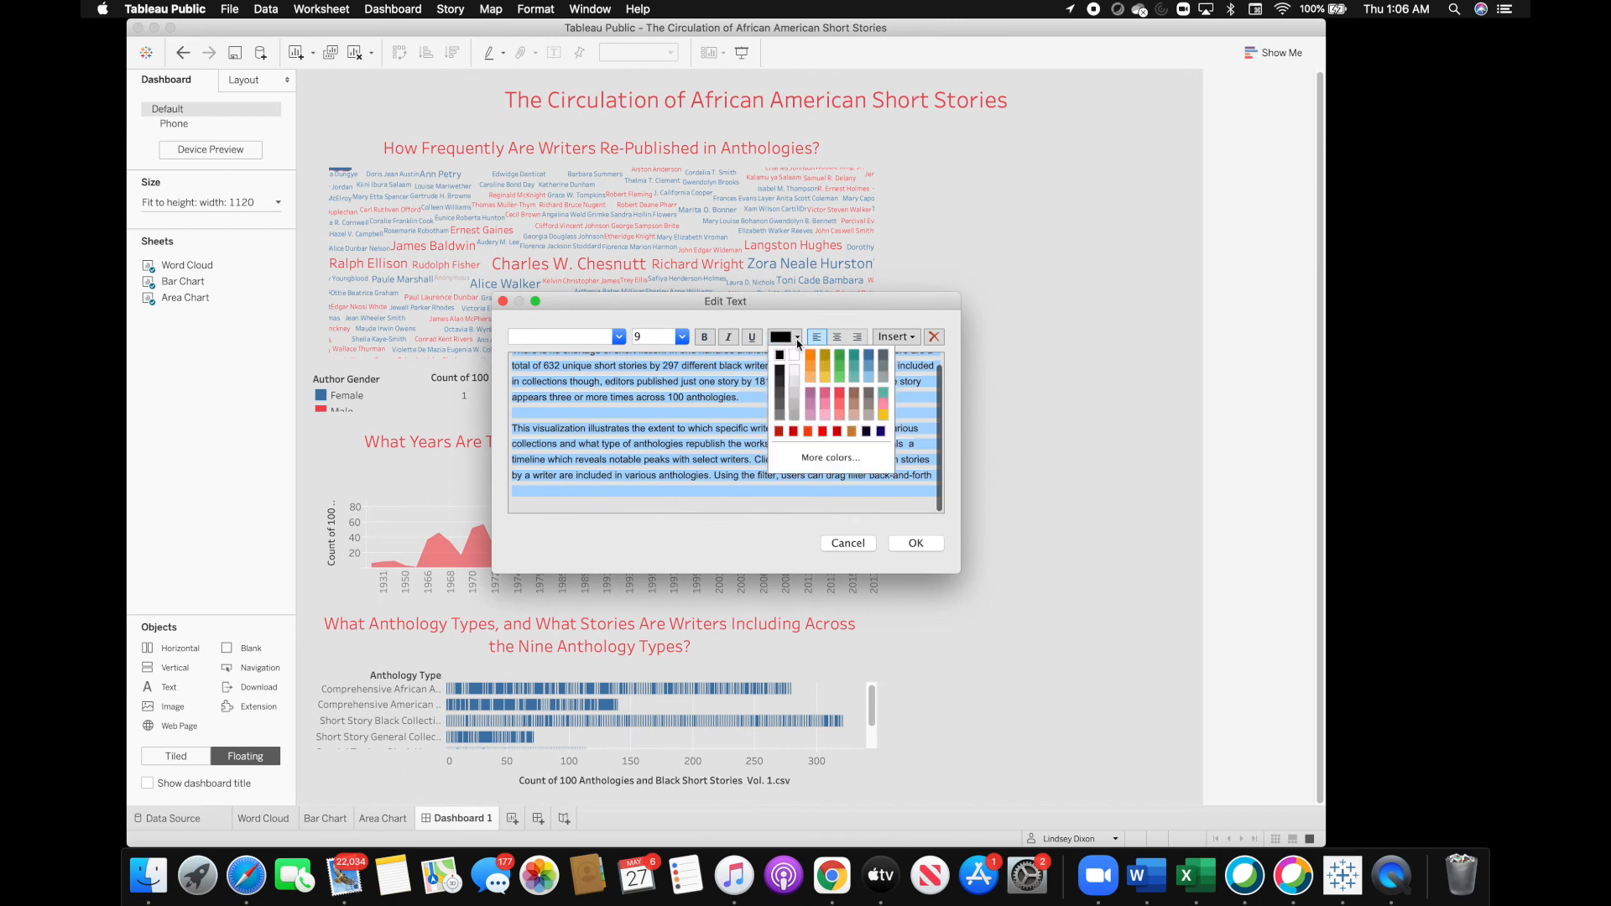
left_click(868, 360)
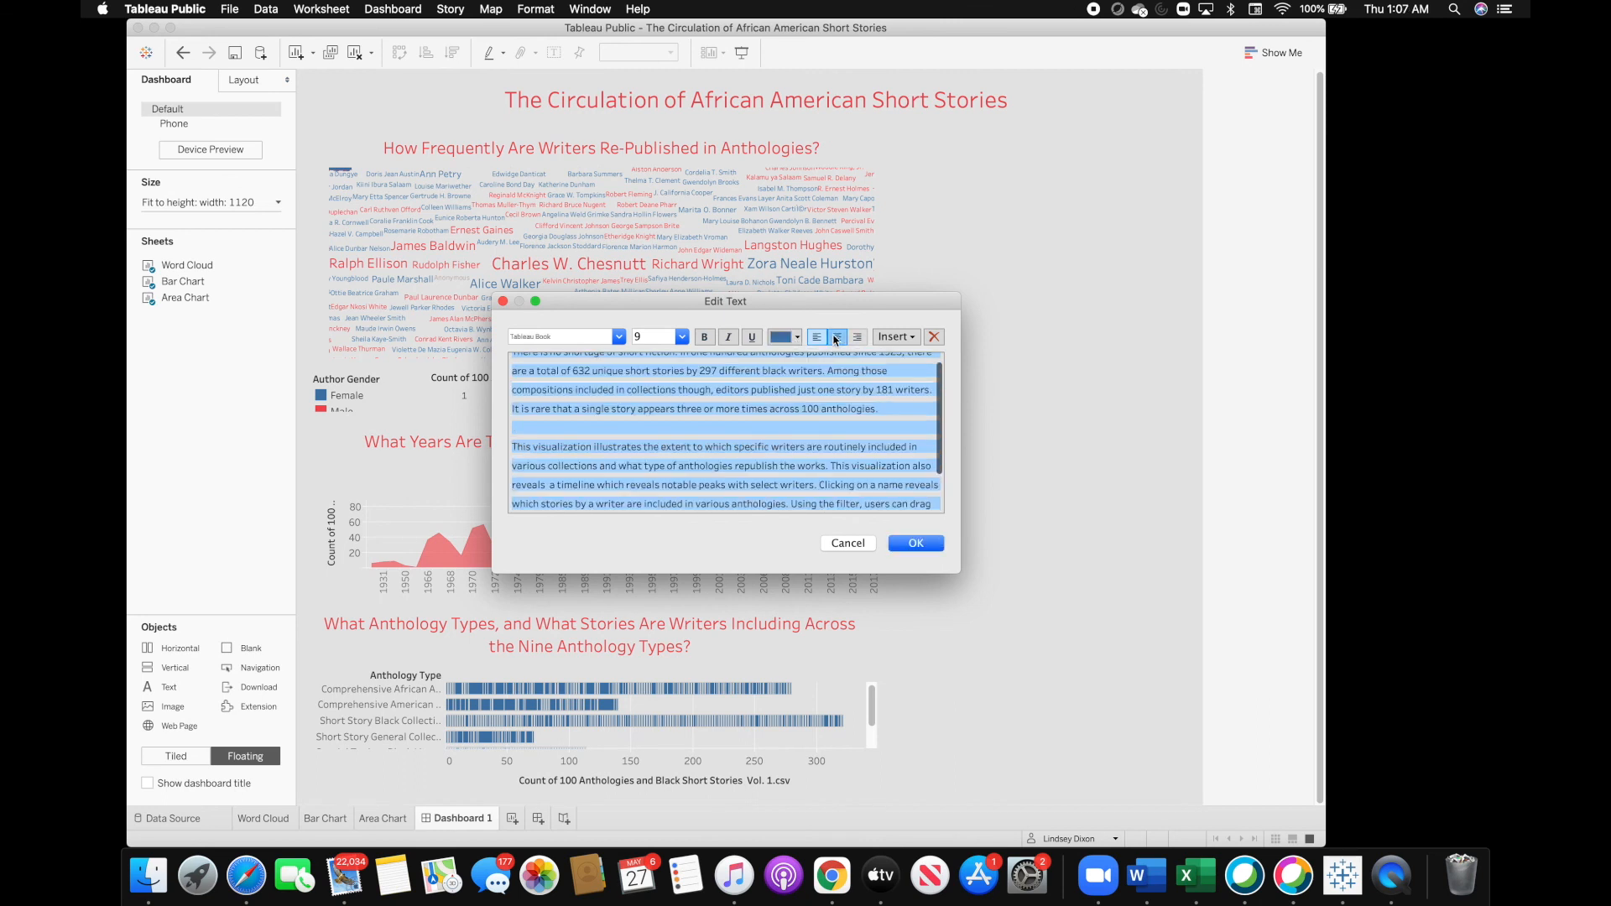
left_click(923, 544)
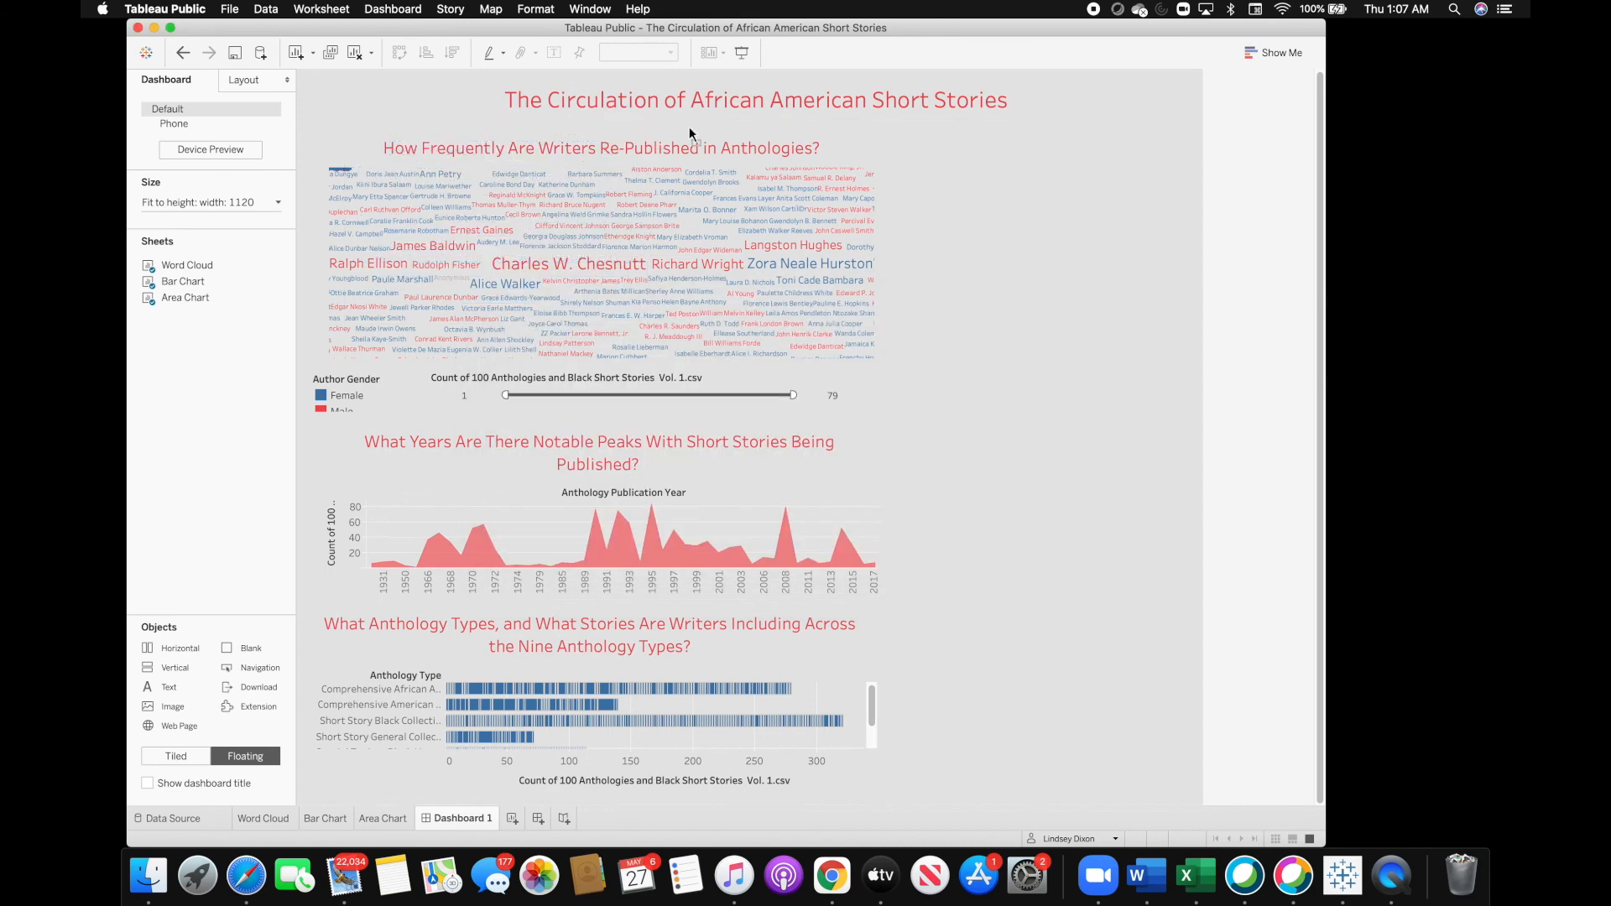
- Place the intro text box beside the word cloud, extend it downward and narrow it away from the charts
left_click_drag(1054, 157, 1035, 151)
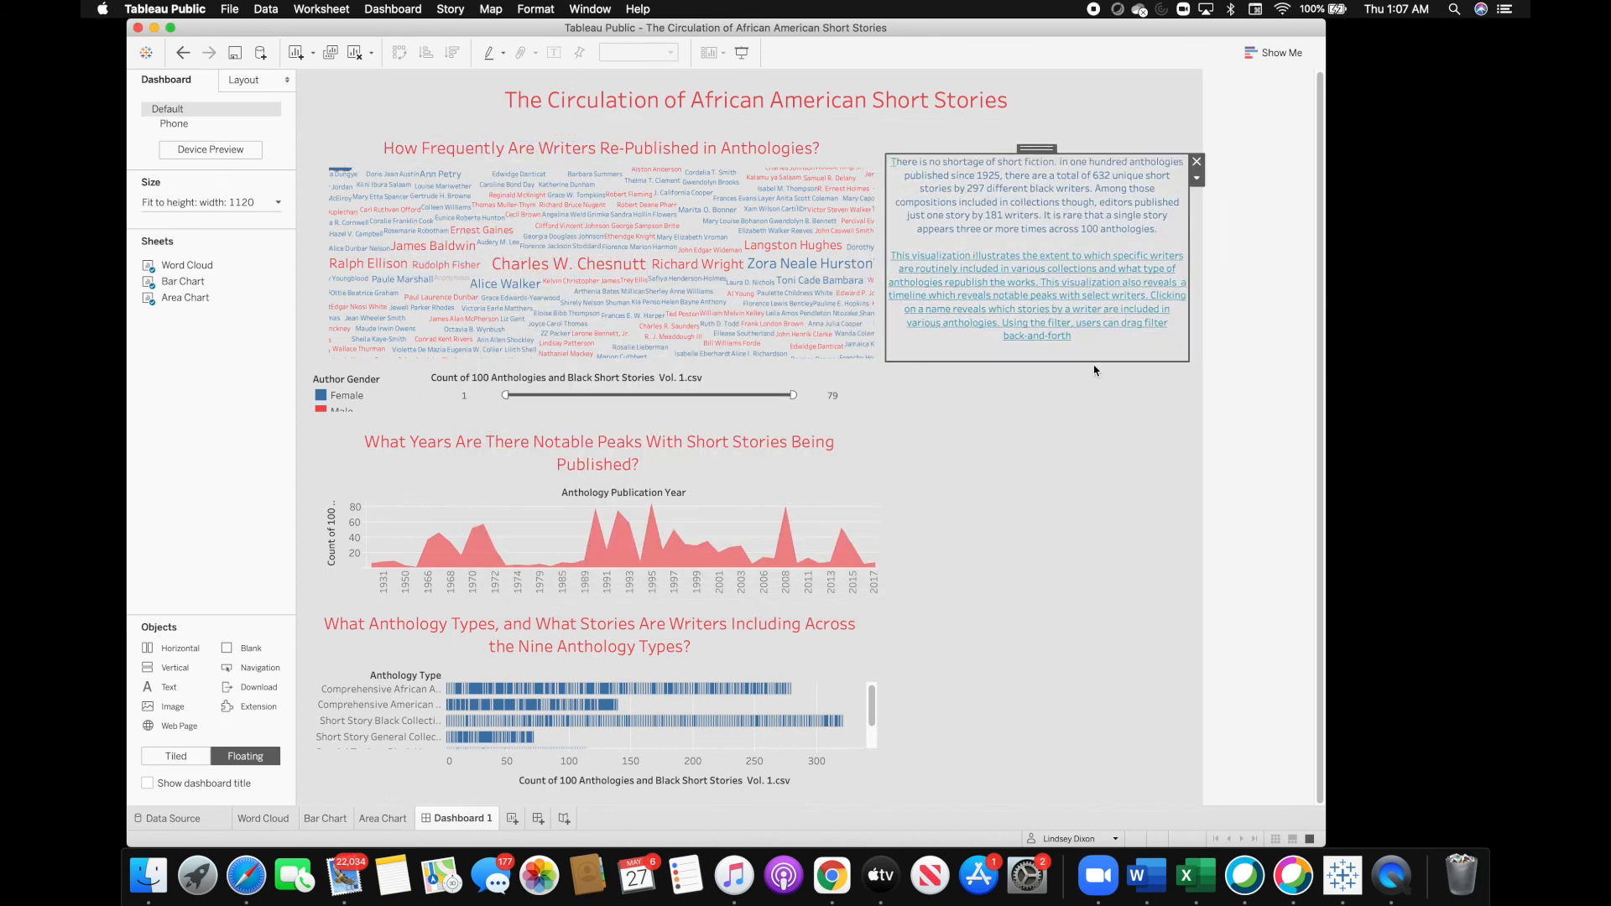
left_click_drag(1086, 360, 1085, 466)
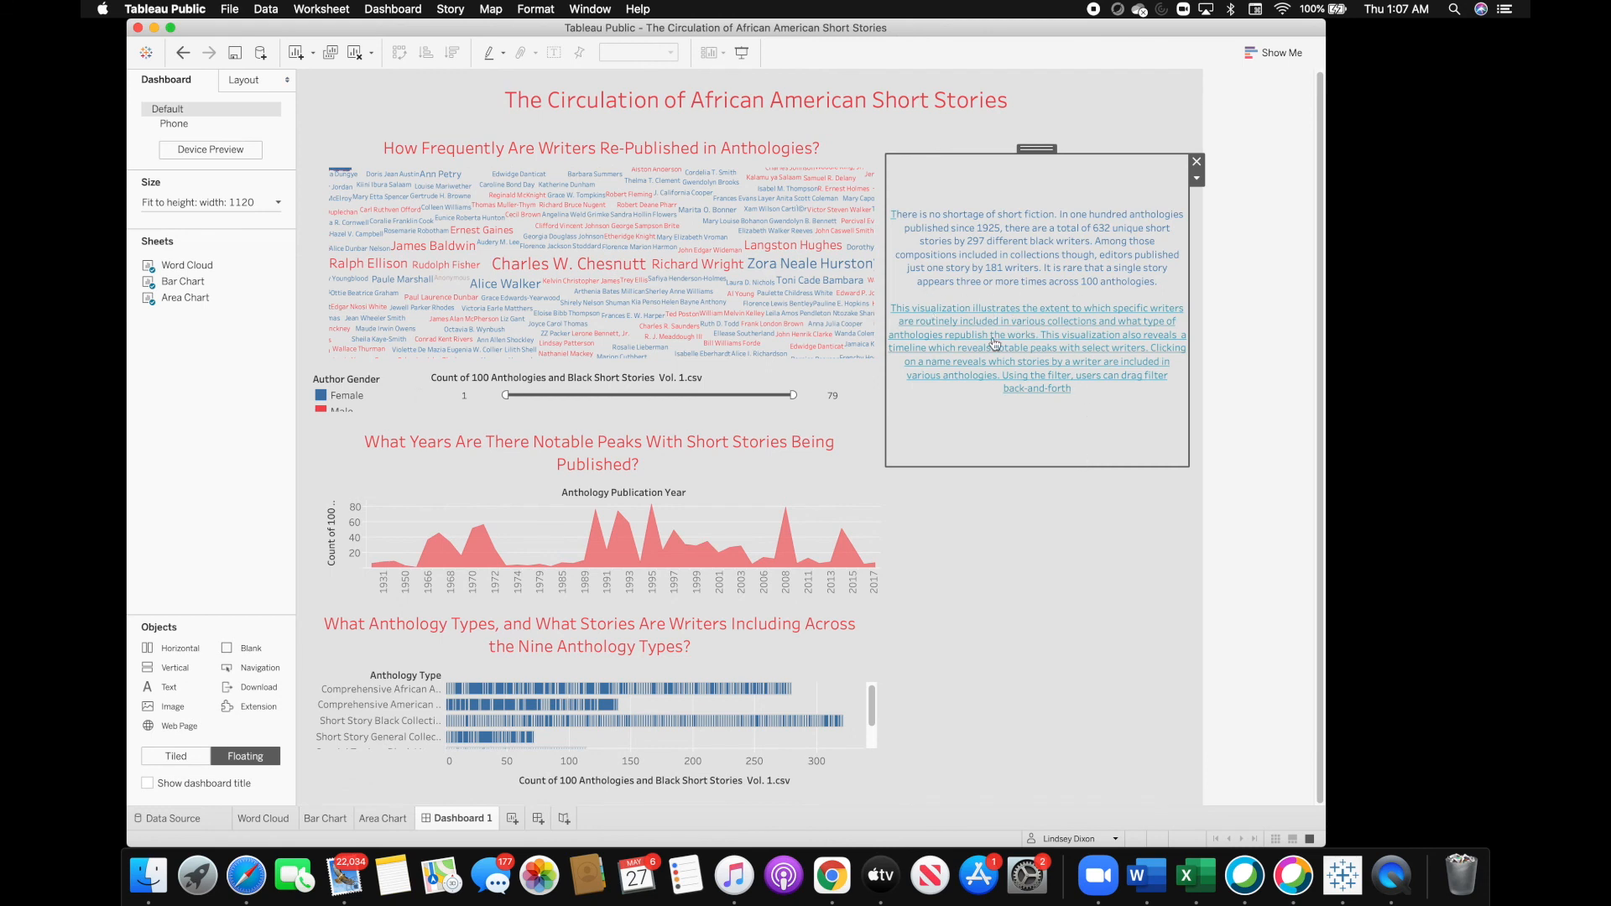
double_click(1049, 263)
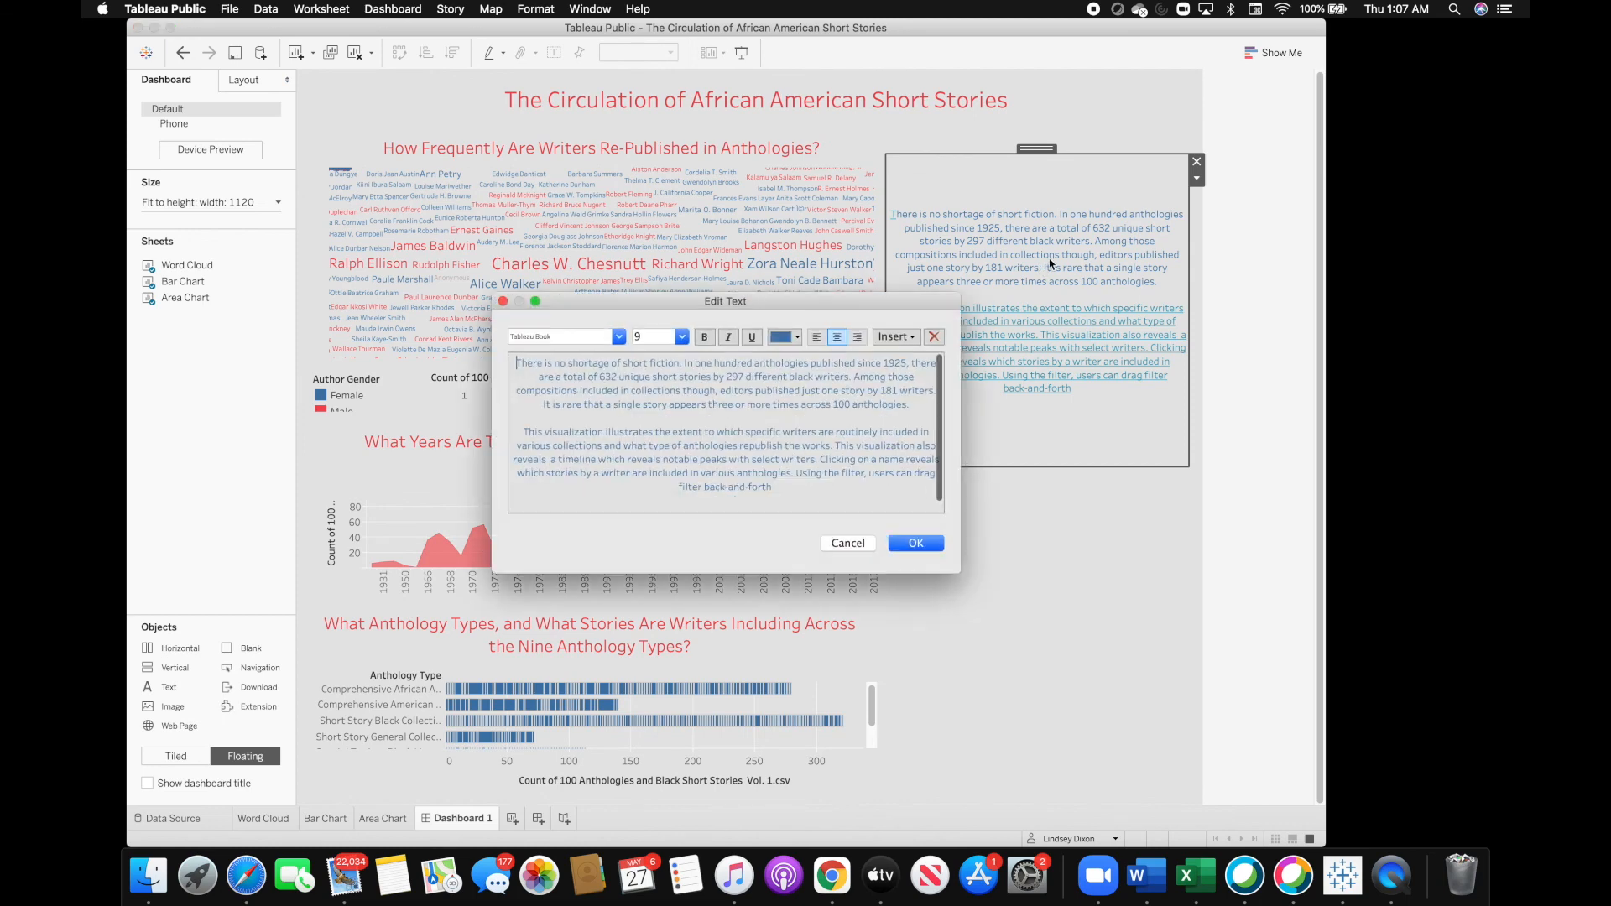
left_click(915, 544)
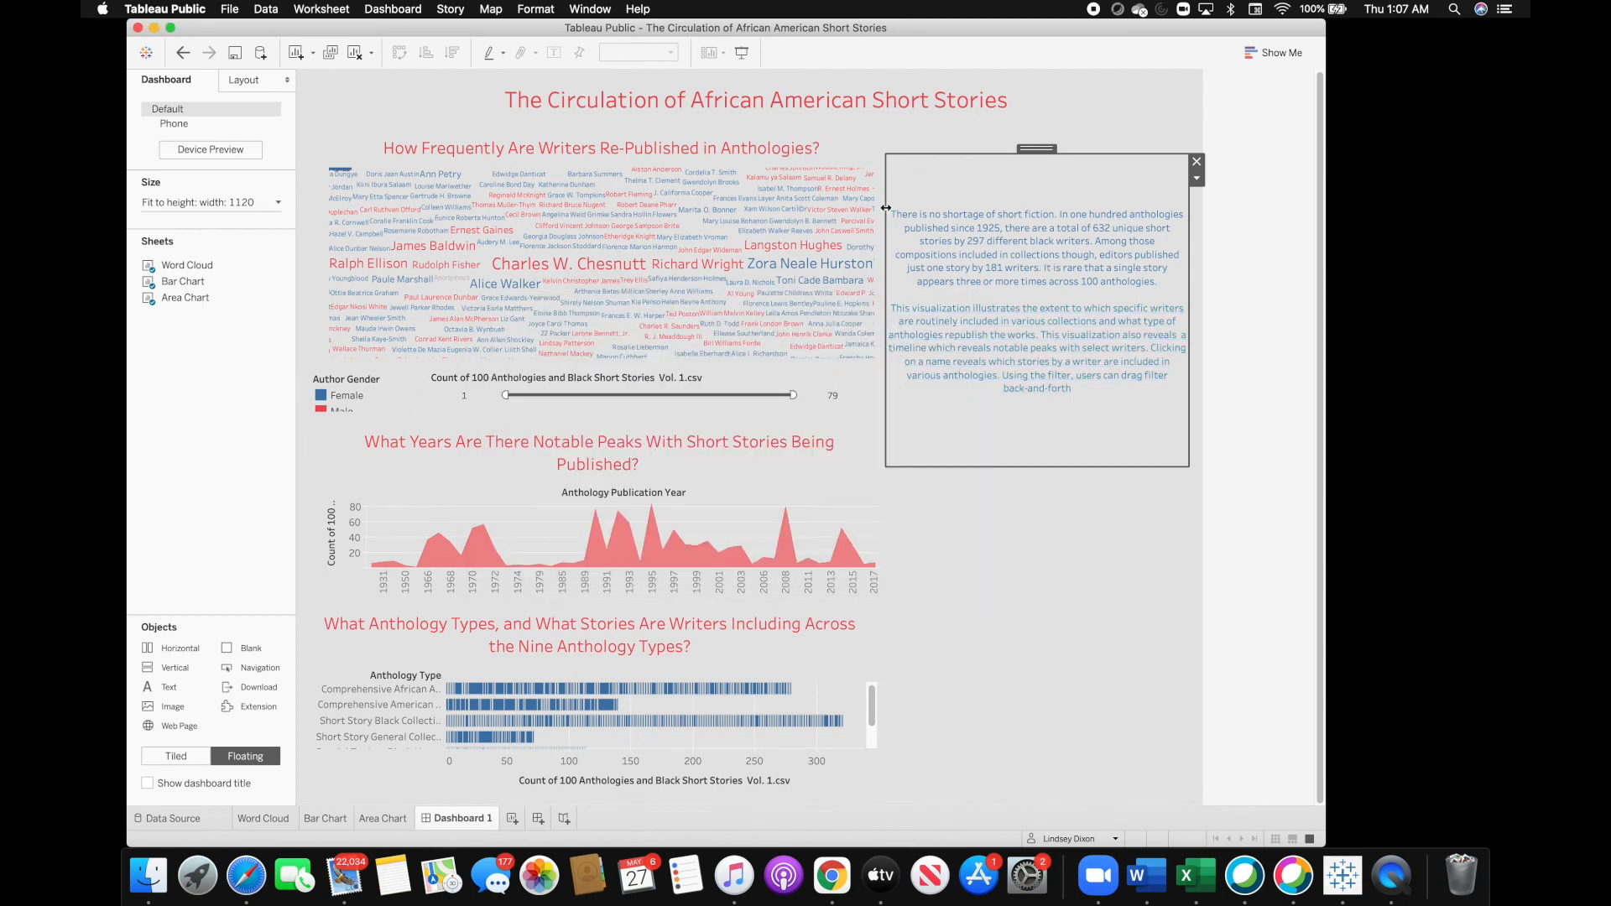
left_click_drag(886, 411, 921, 400)
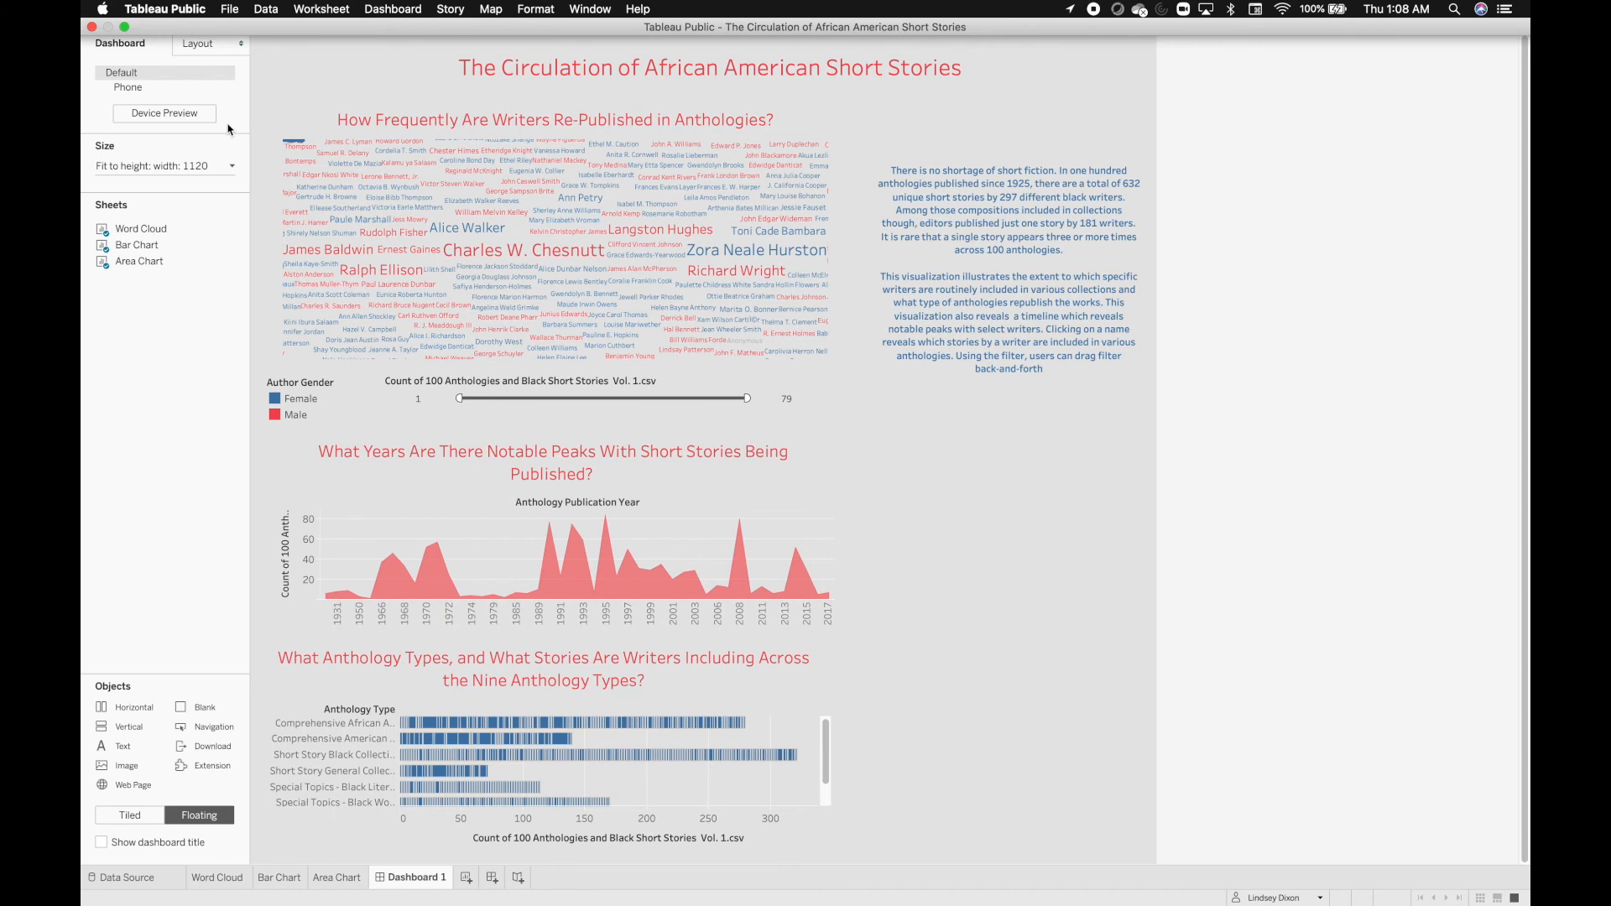
- Save the workbook to Tableau Public as "The Circulation of African American Short Stories", overwriting the existing version
left_click(189, 16)
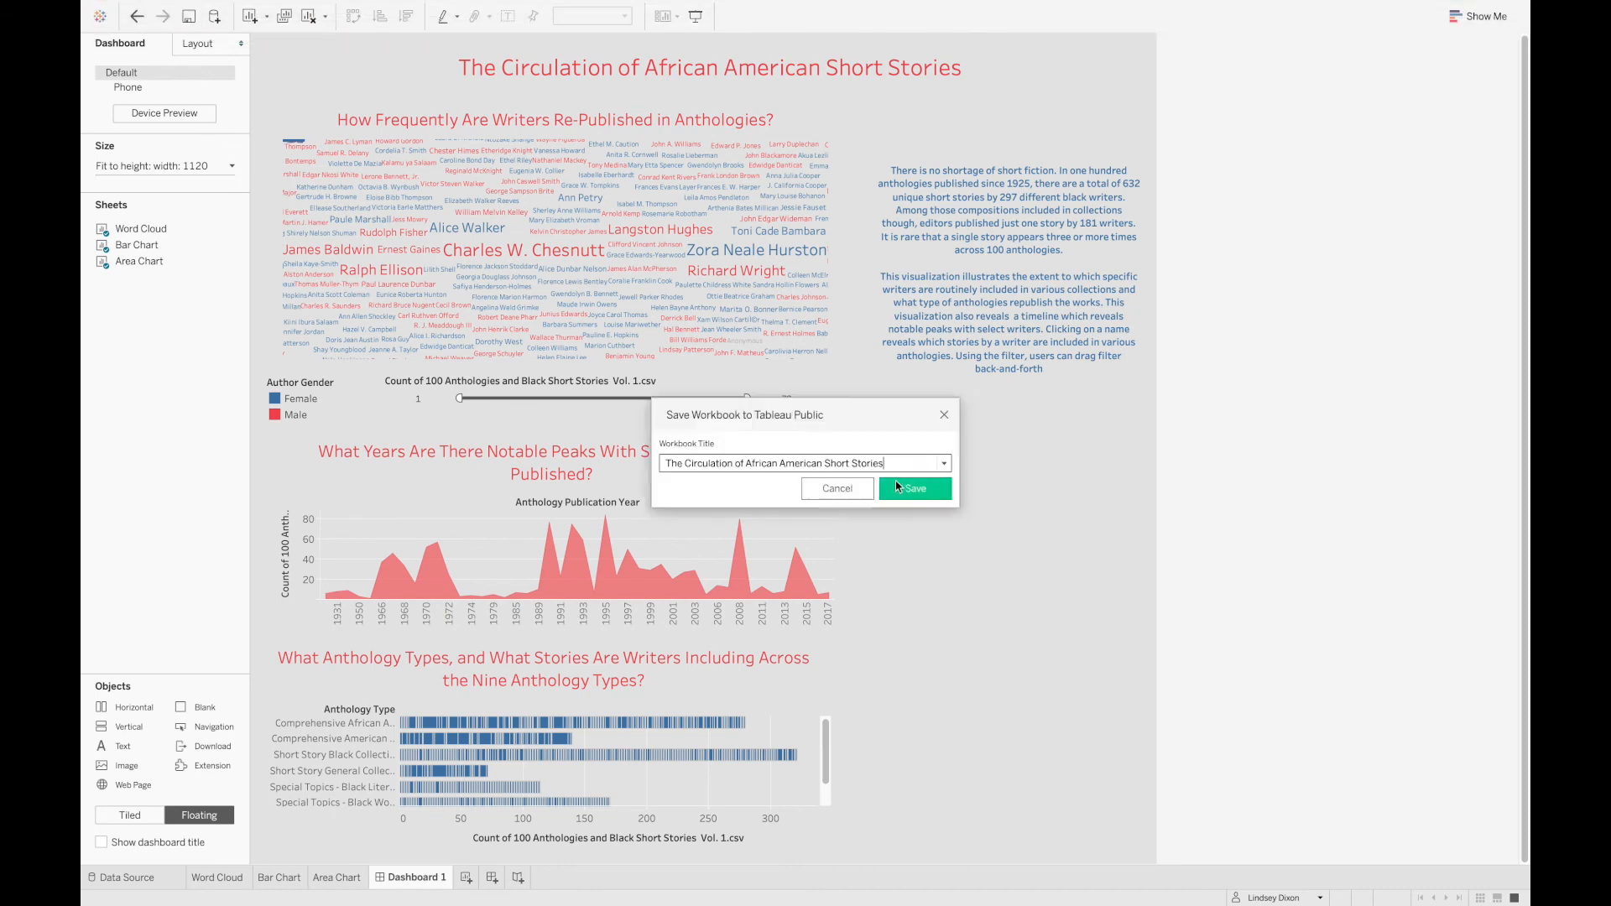
left_click(917, 496)
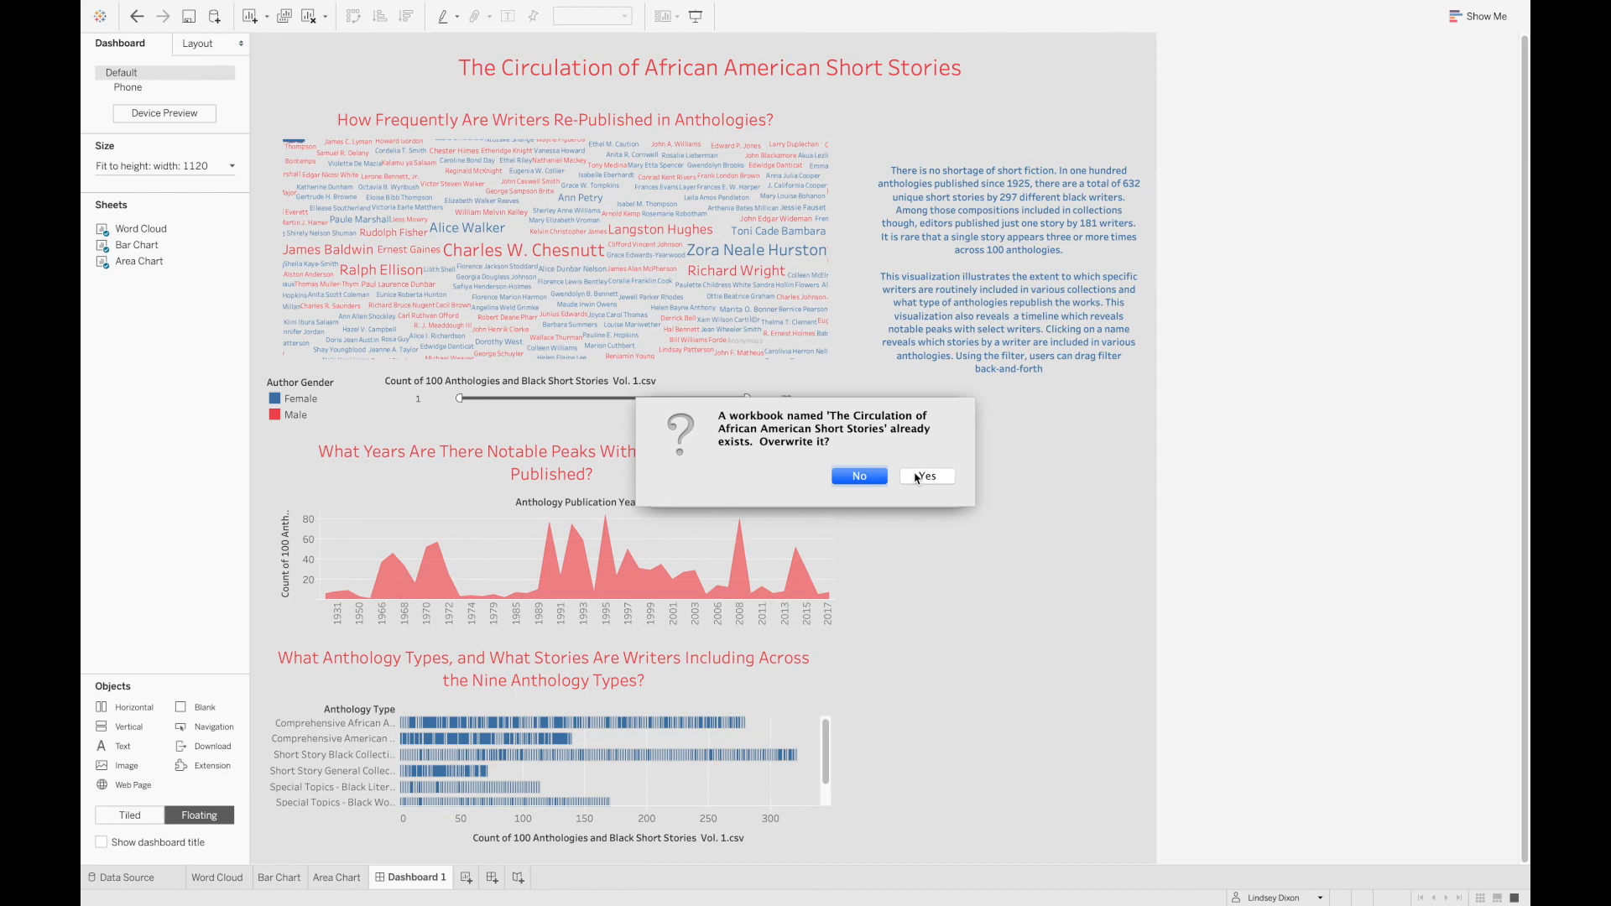
left_click(923, 476)
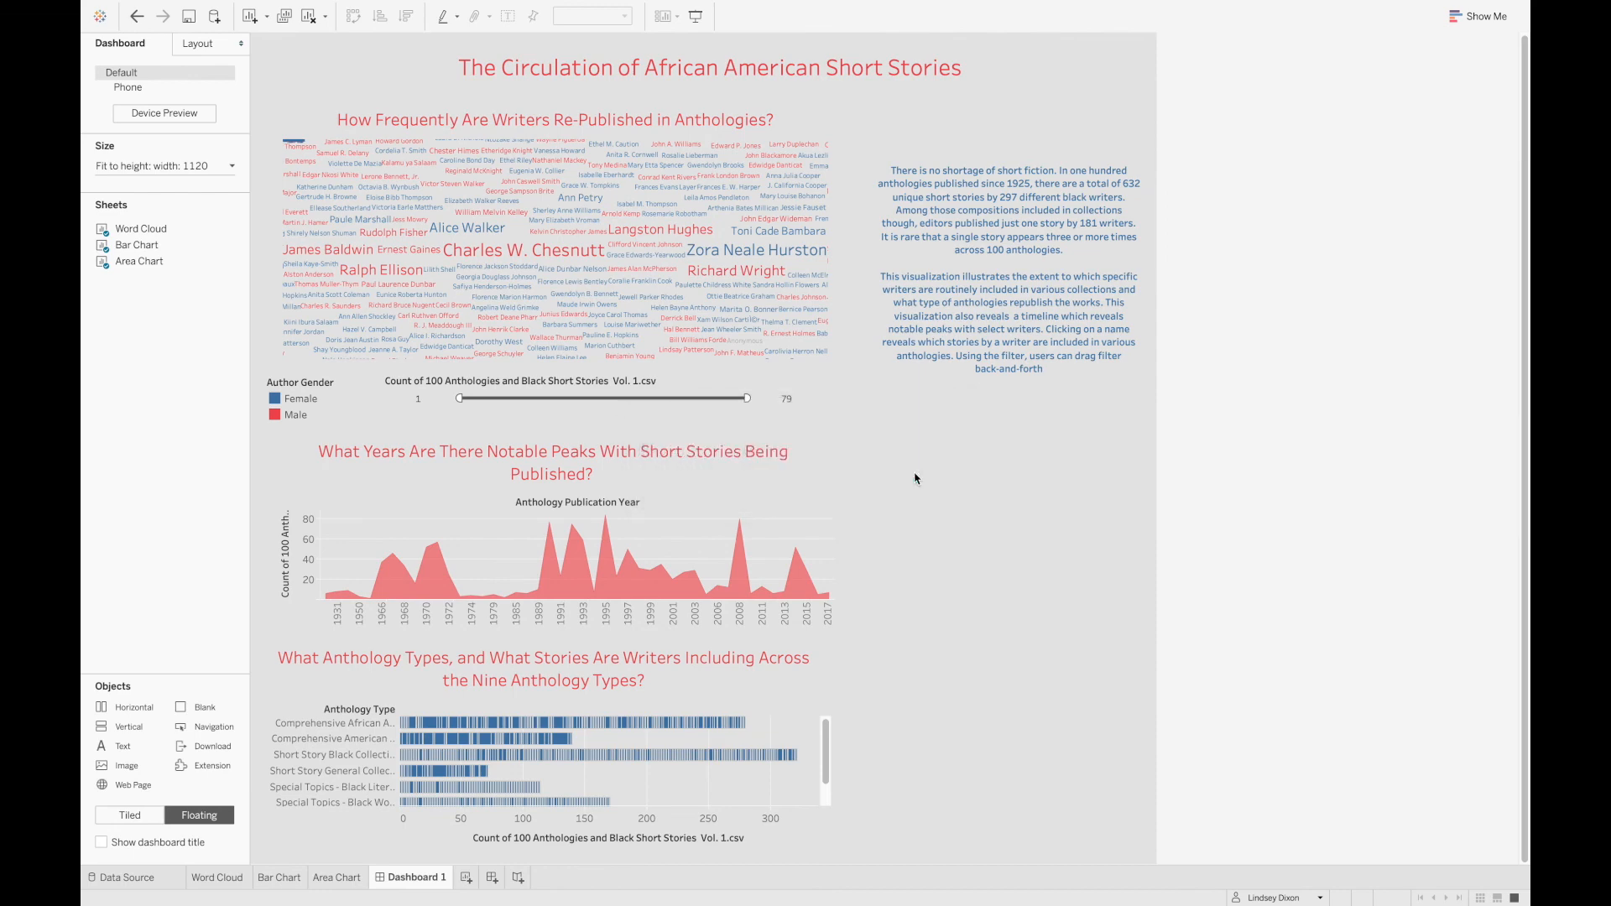